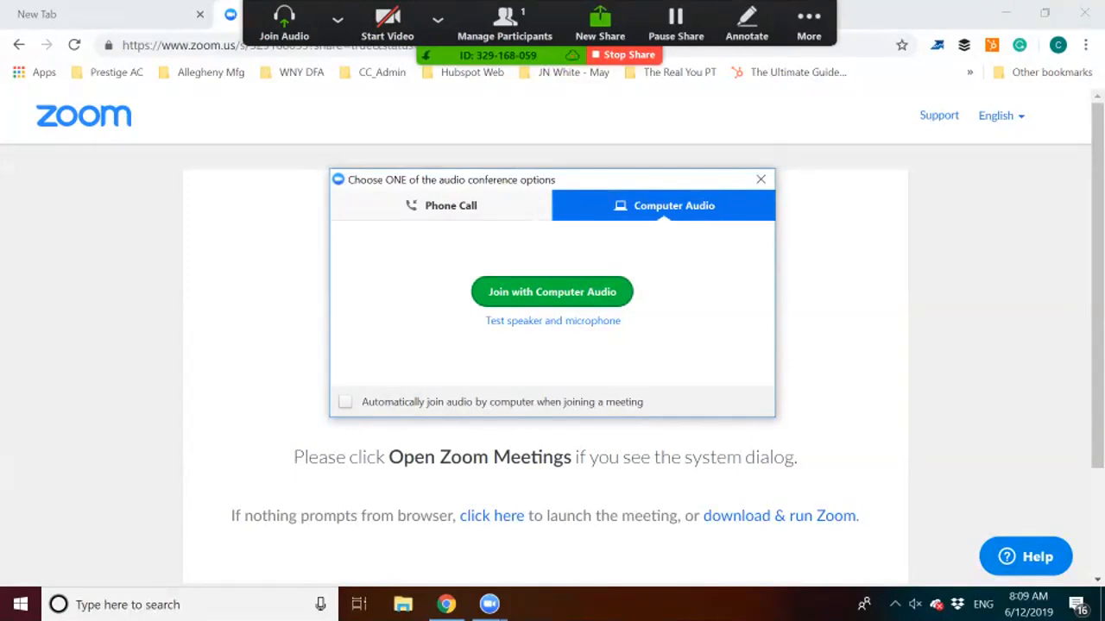
- Join the Zoom meeting with computer audio
click(552, 291)
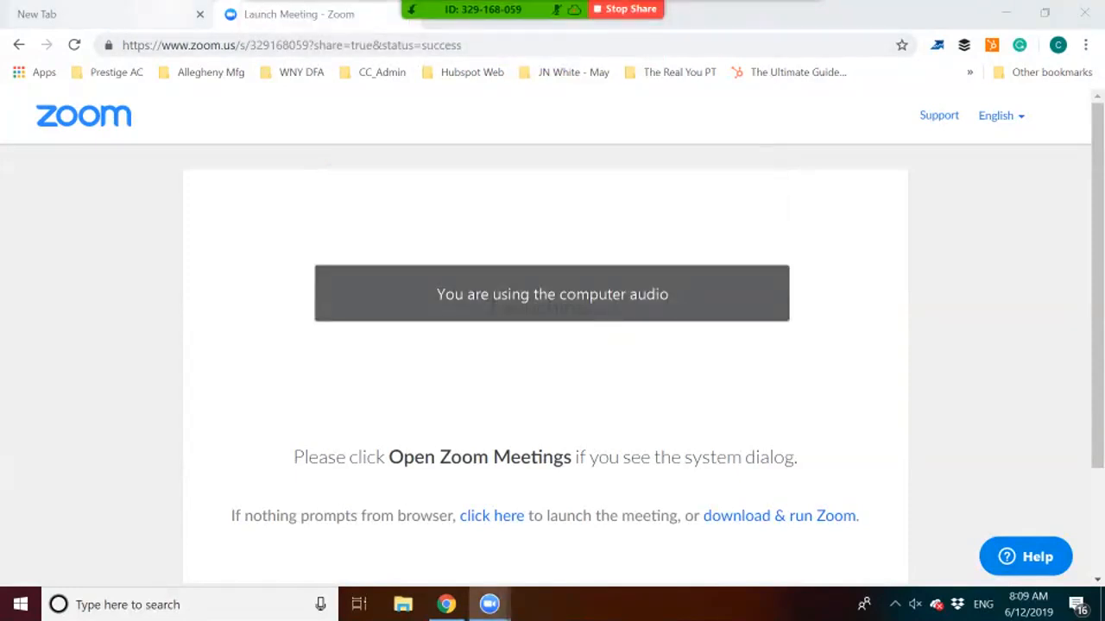
- Open Snappa's Create a Graphic page from the CC_Admin bookmarks and unmute the microphone for the Zoom recording
click(130, 14)
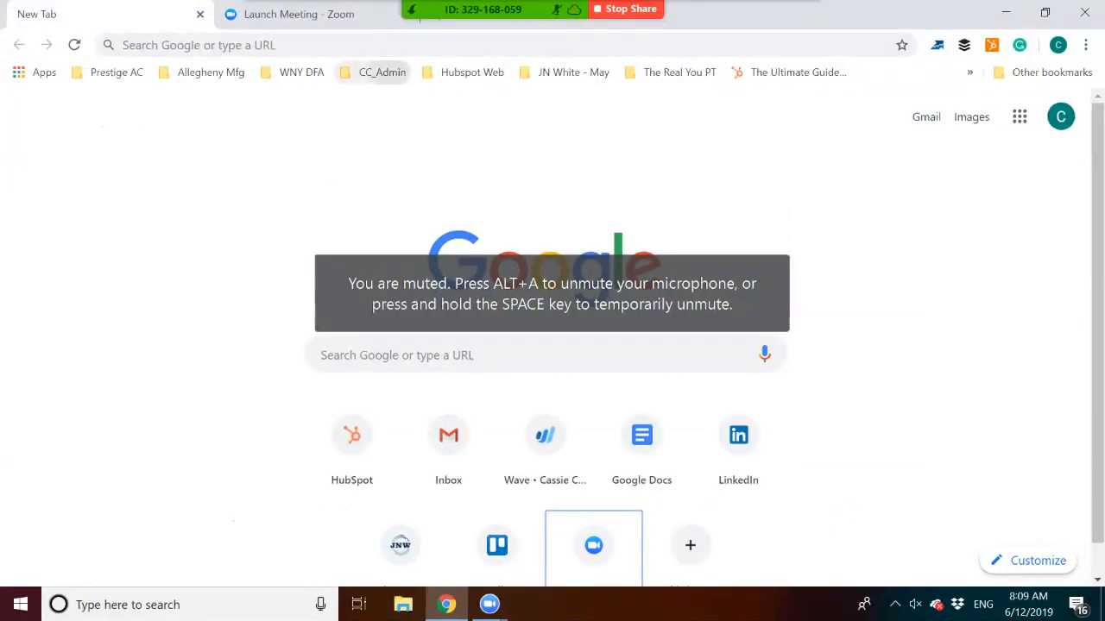
click(382, 73)
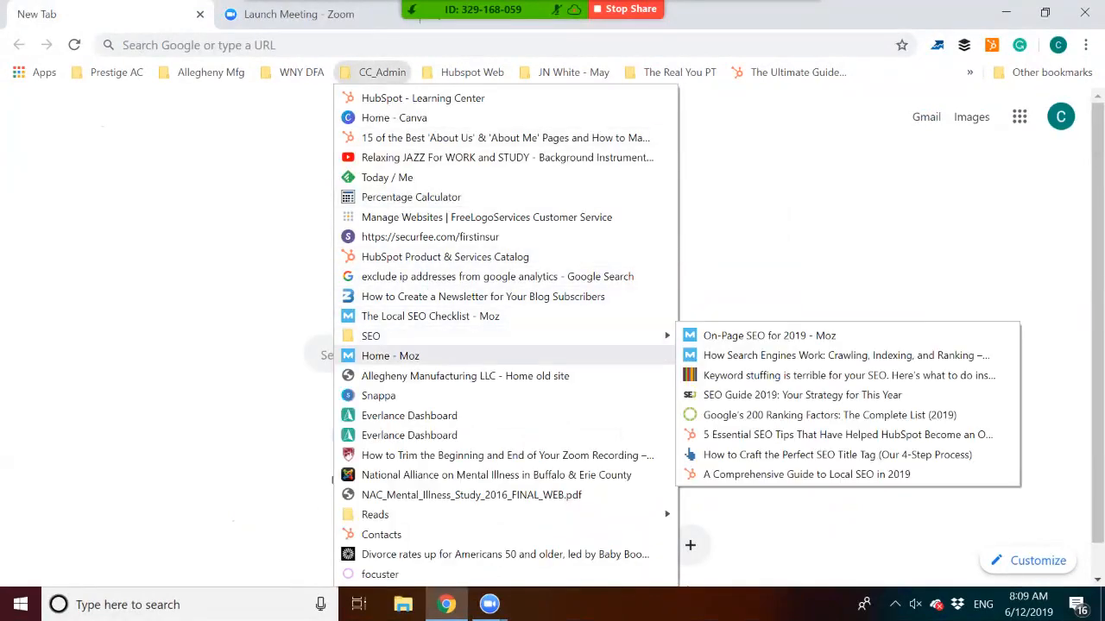
click(379, 395)
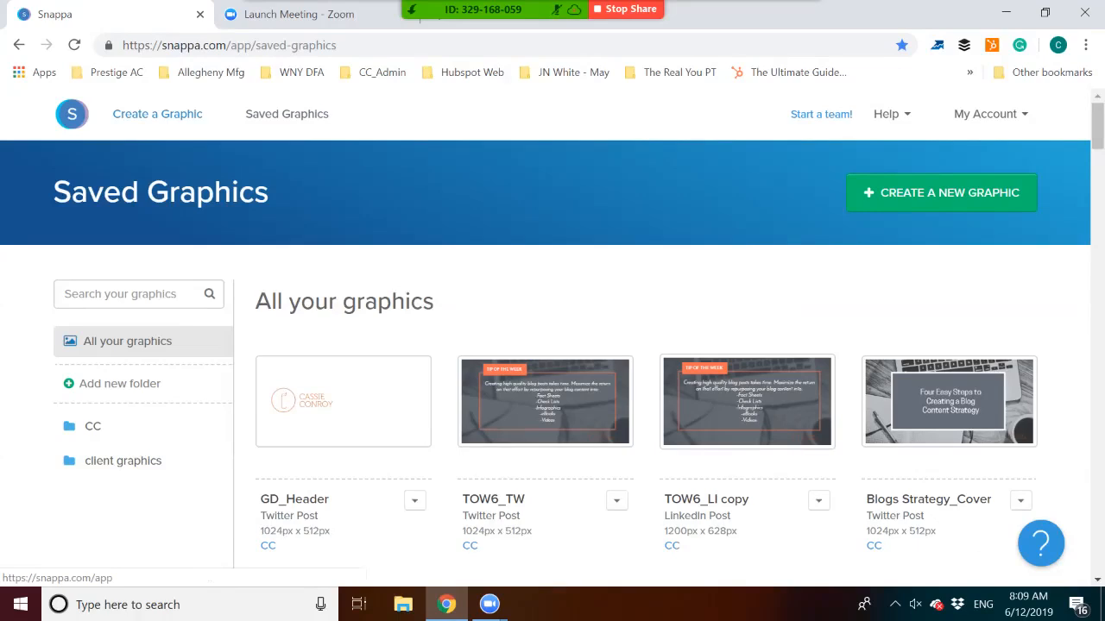
click(157, 113)
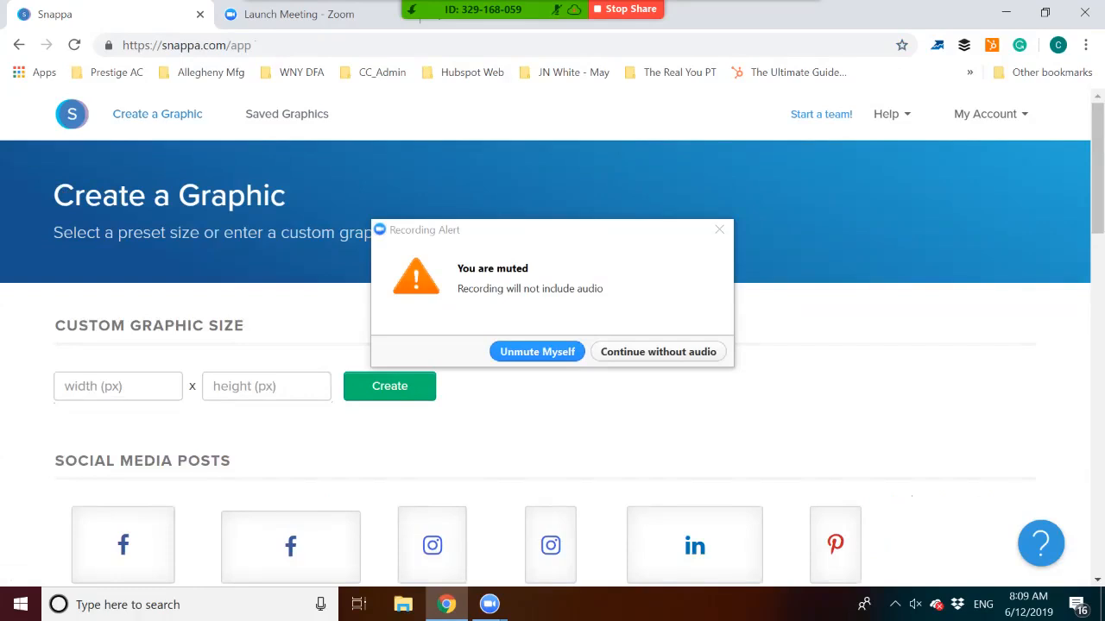
click(537, 352)
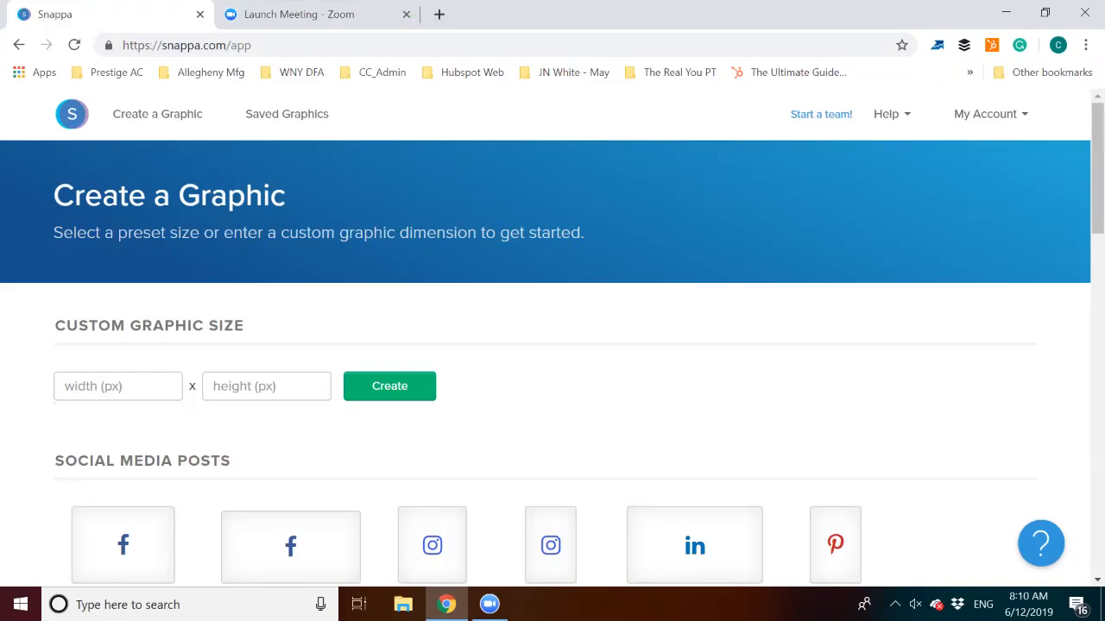
- Examine the preset graphic sizes for social media posts, blogging and infographics, headers, and social and display ads
scroll(552, 345, down, 1)
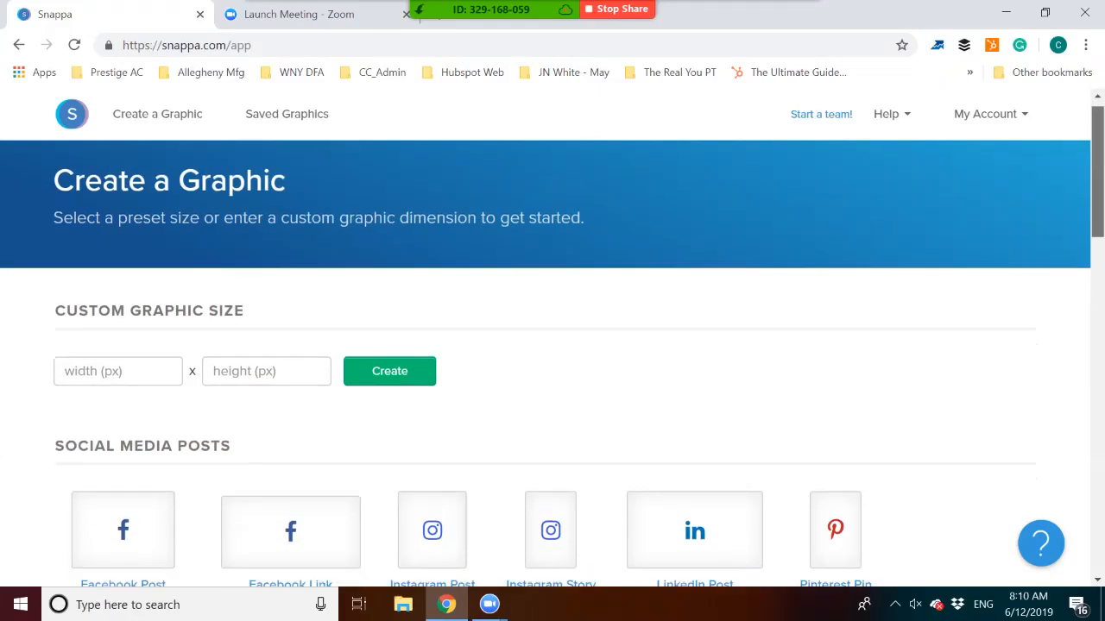
scroll(552, 345, down, 2)
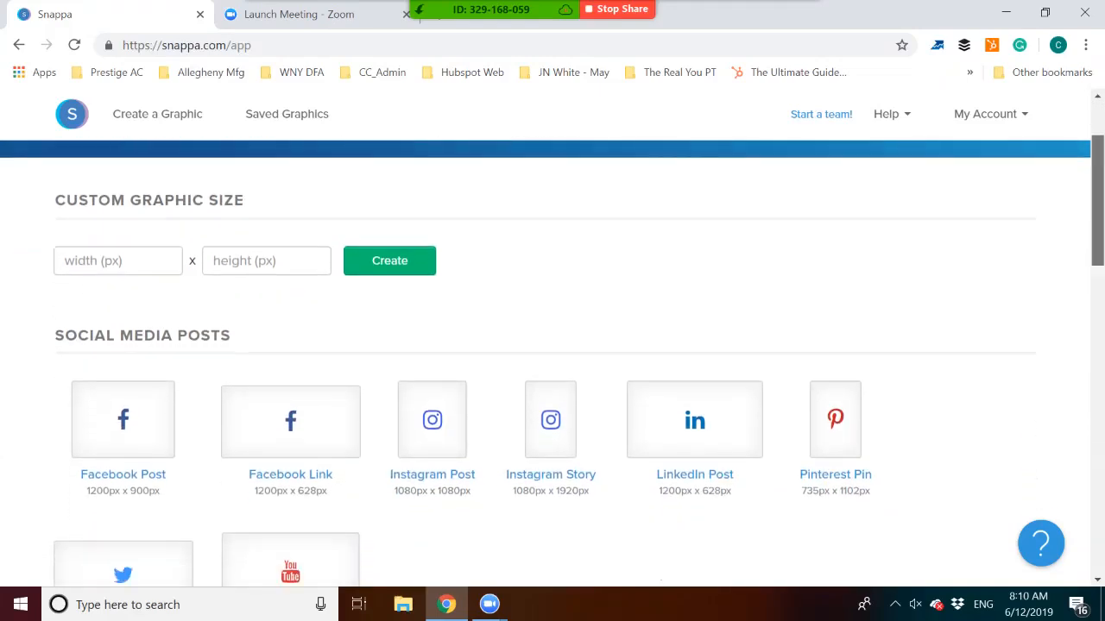
scroll(552, 346, down, 2)
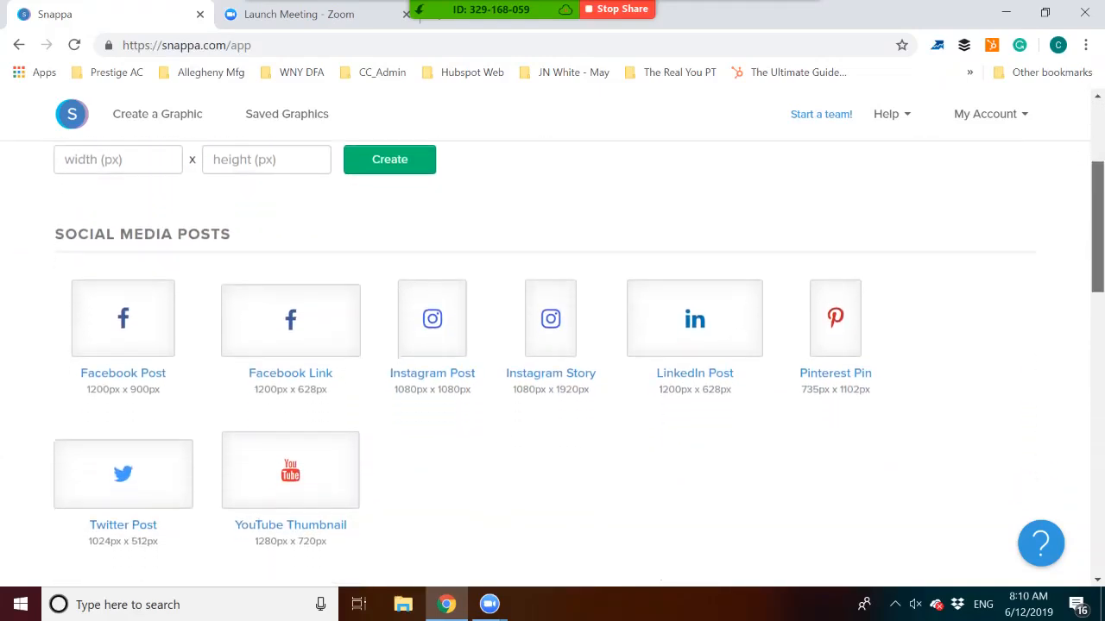
scroll(552, 345, down, 1)
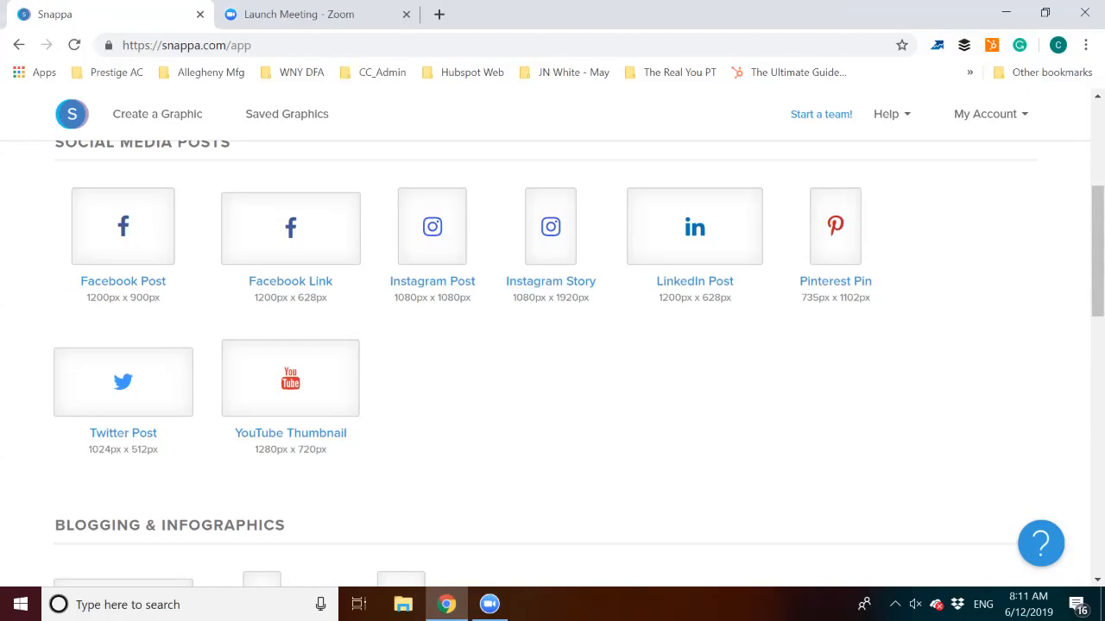
scroll(552, 358, down, 3)
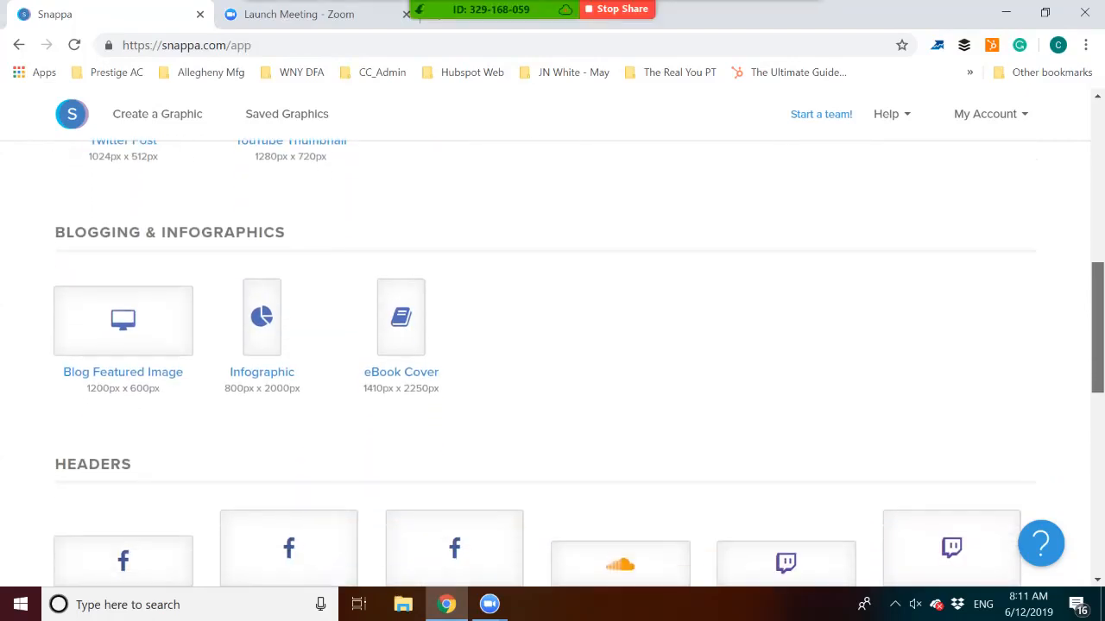
scroll(553, 359, down, 2)
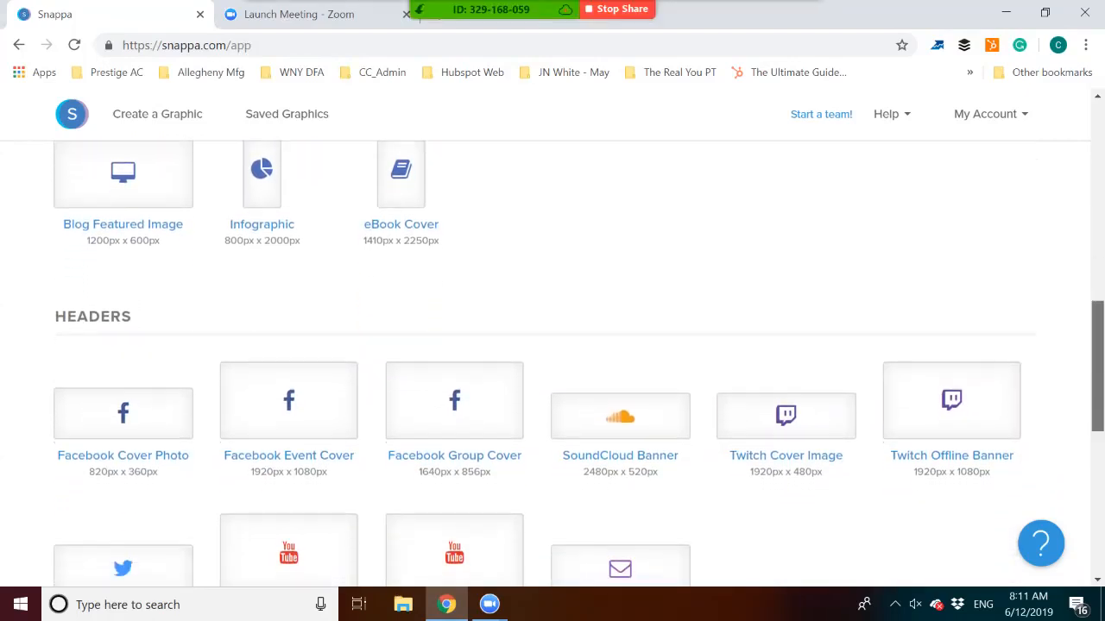
scroll(553, 358, down, 2)
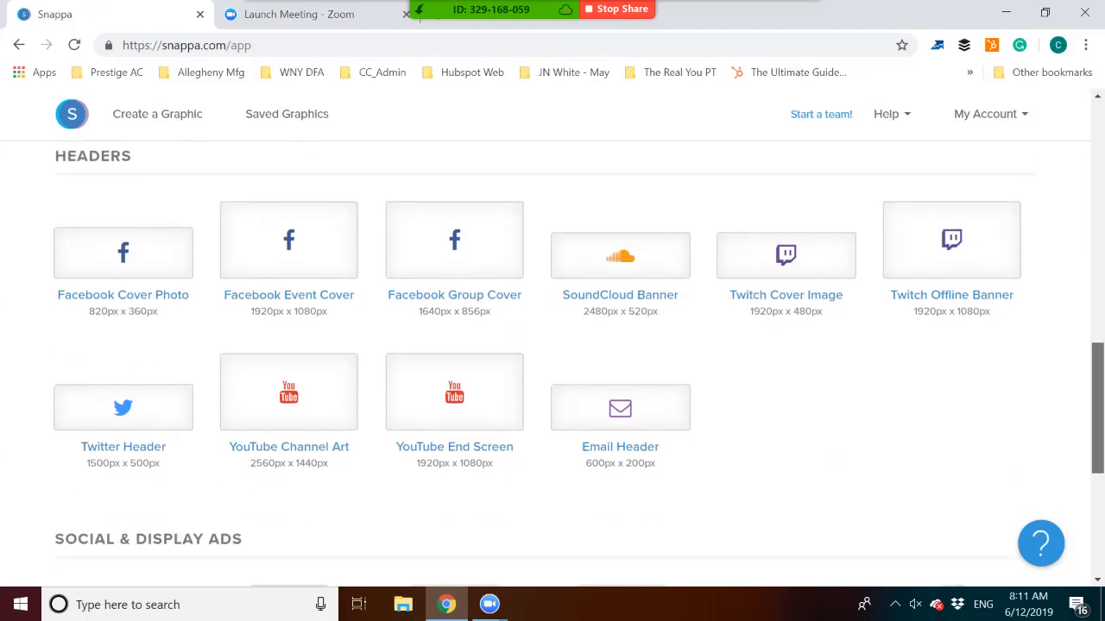
scroll(552, 358, down, 2)
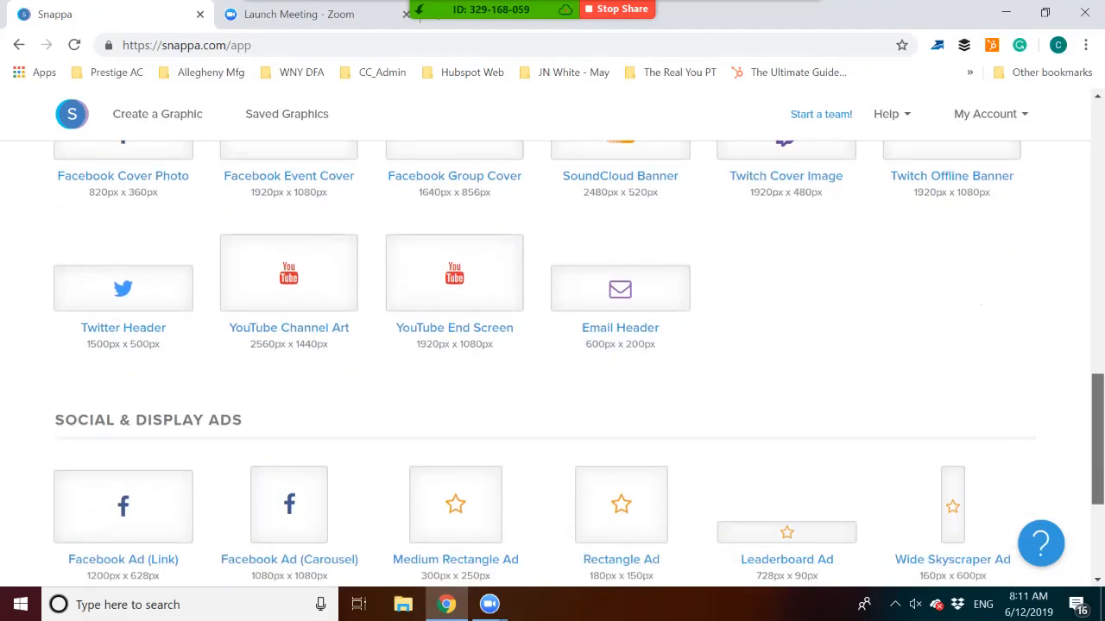
scroll(552, 359, down, 3)
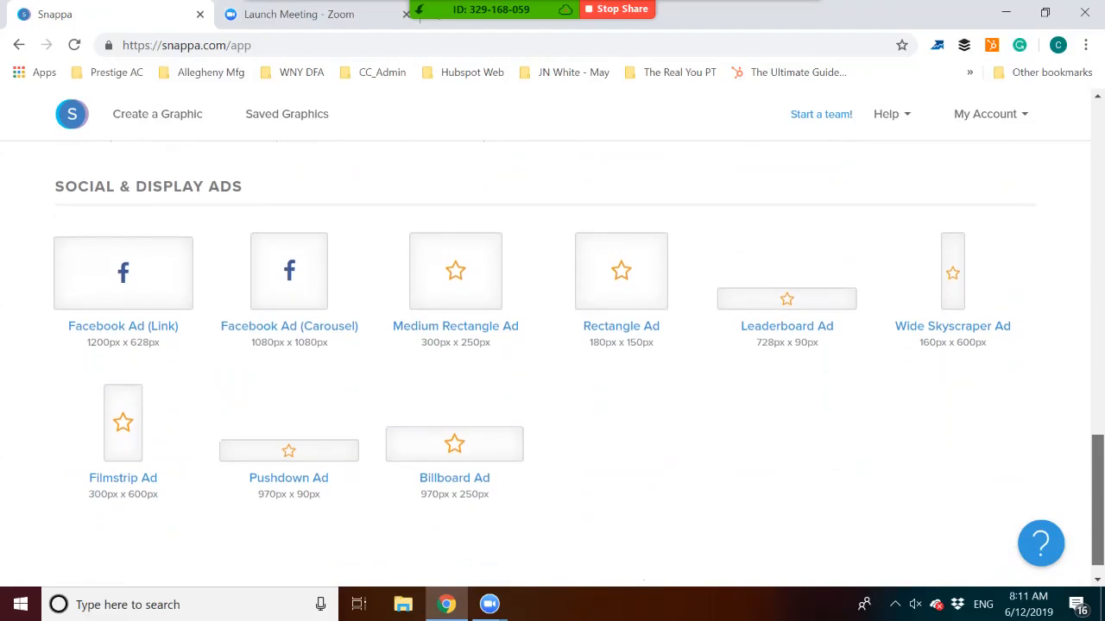
scroll(552, 359, up, 10)
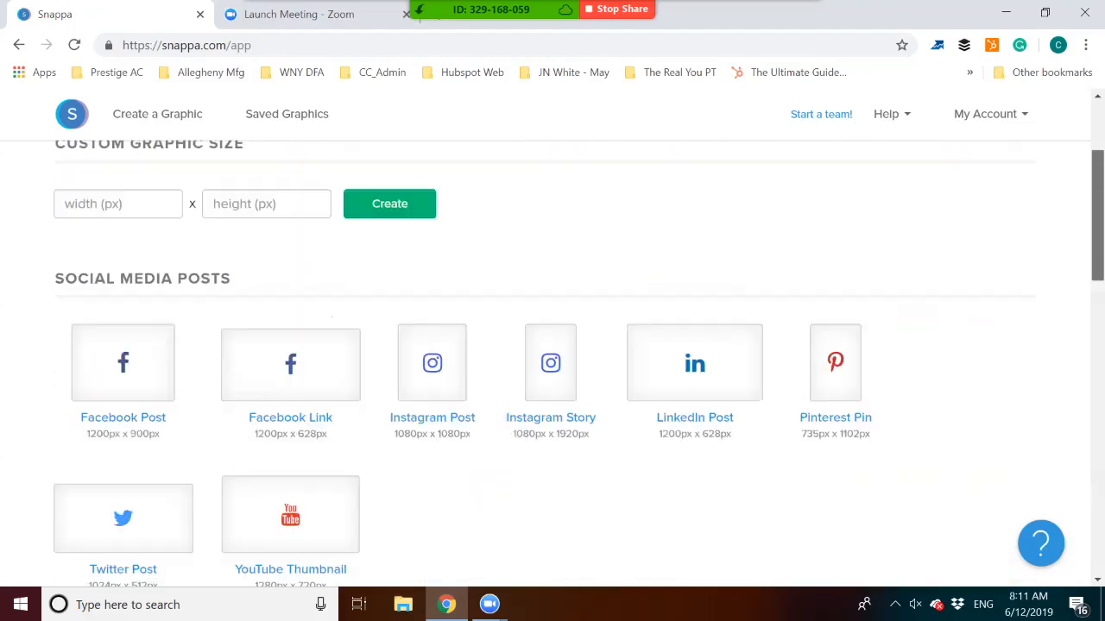
scroll(552, 358, up, 2)
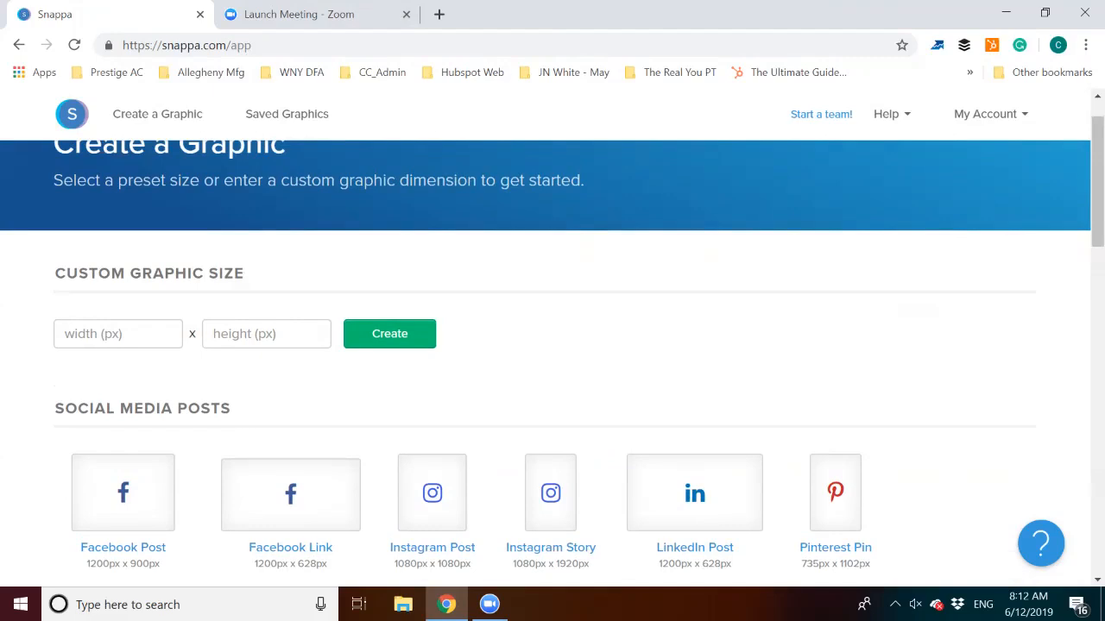
- Choose the Facebook Post preset size of 1200px x 900px for the graphic
scroll(552, 359, down, 1)
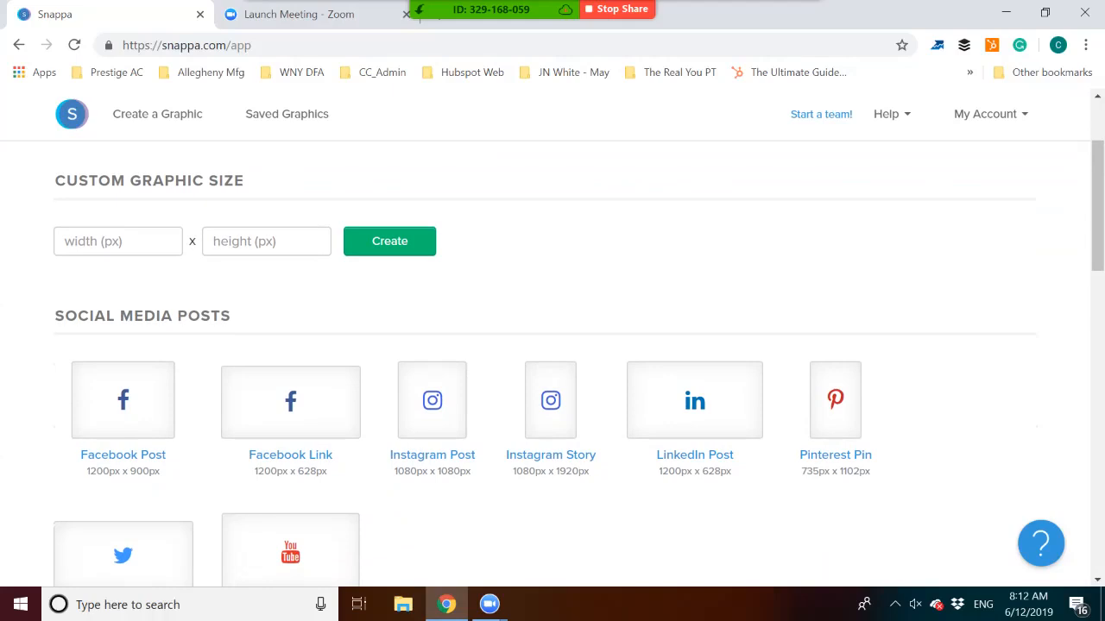
click(123, 399)
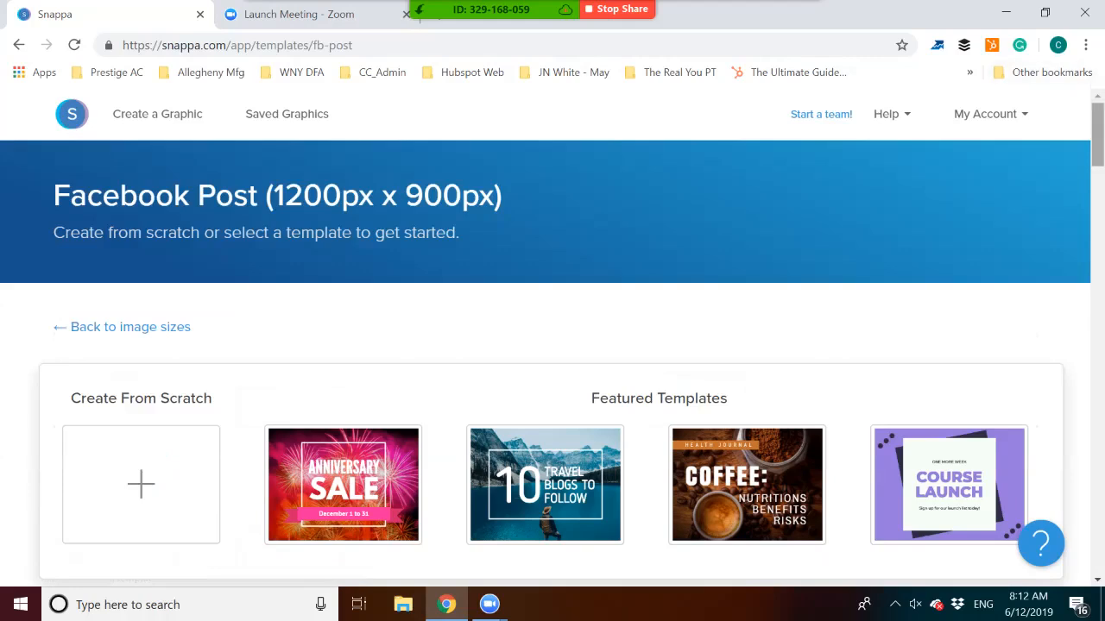
- Examine the featured and other ready-made templates offered for Facebook posts
scroll(553, 345, down, 3)
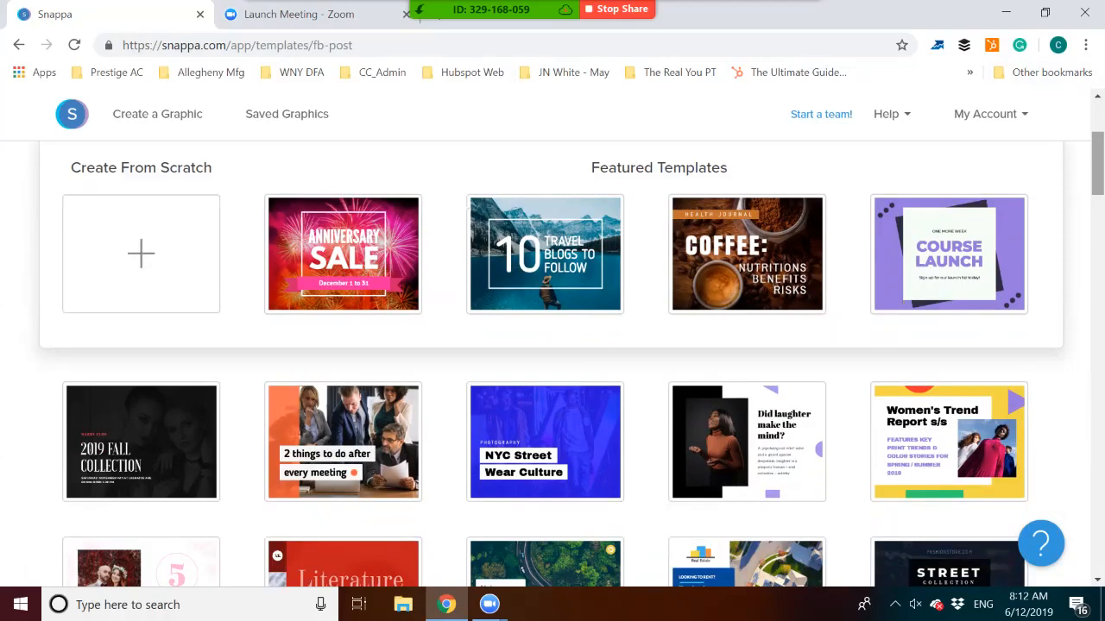
scroll(553, 363, down, 5)
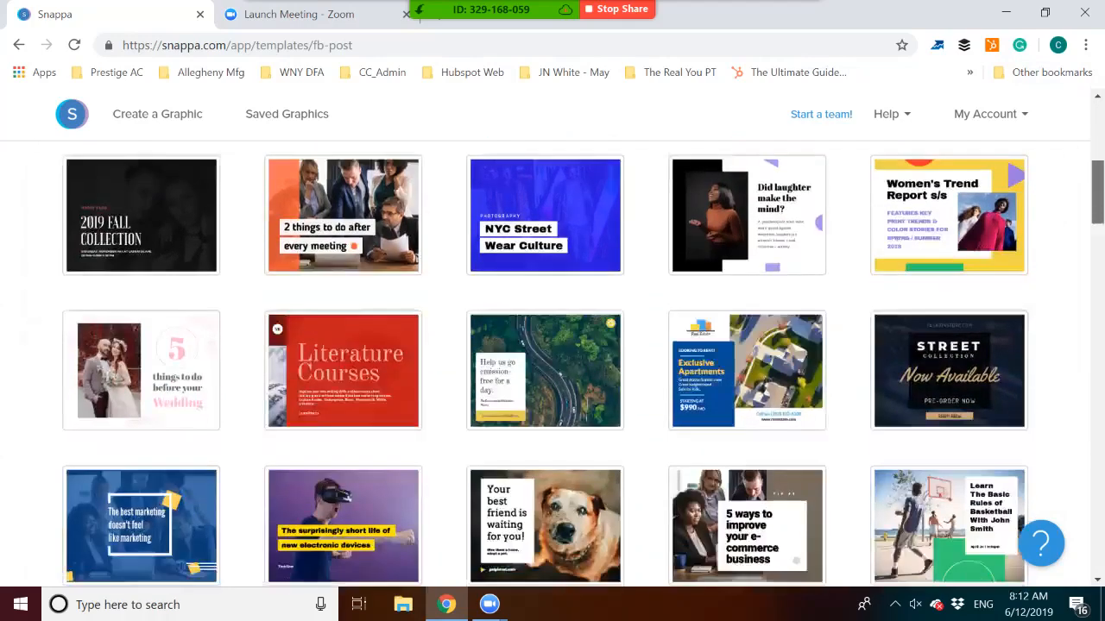
scroll(553, 362, down, 6)
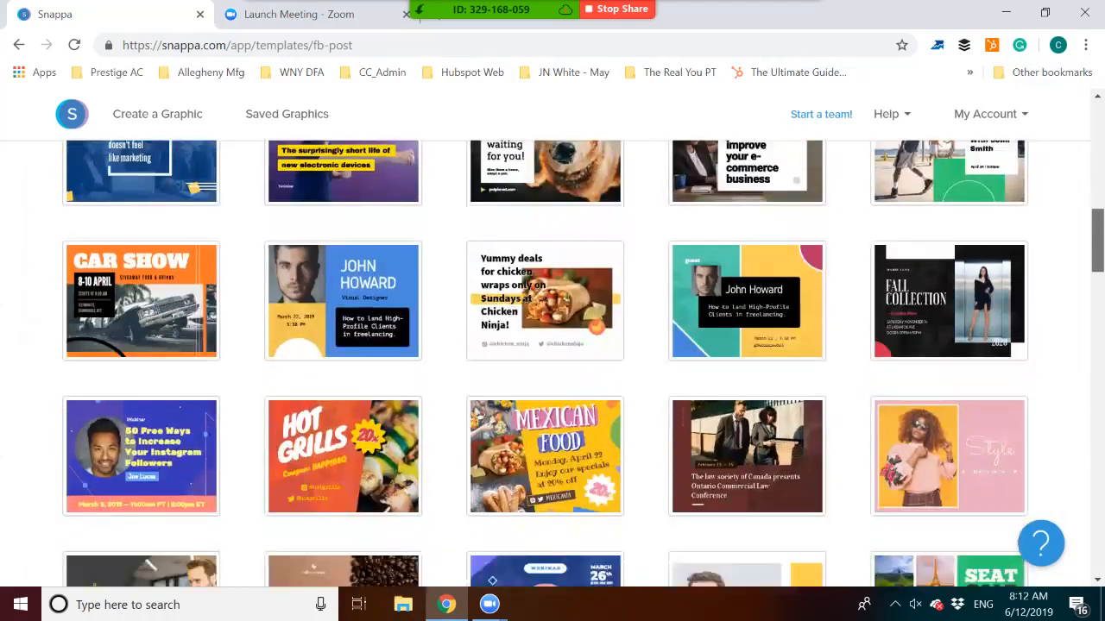
scroll(553, 362, down, 4)
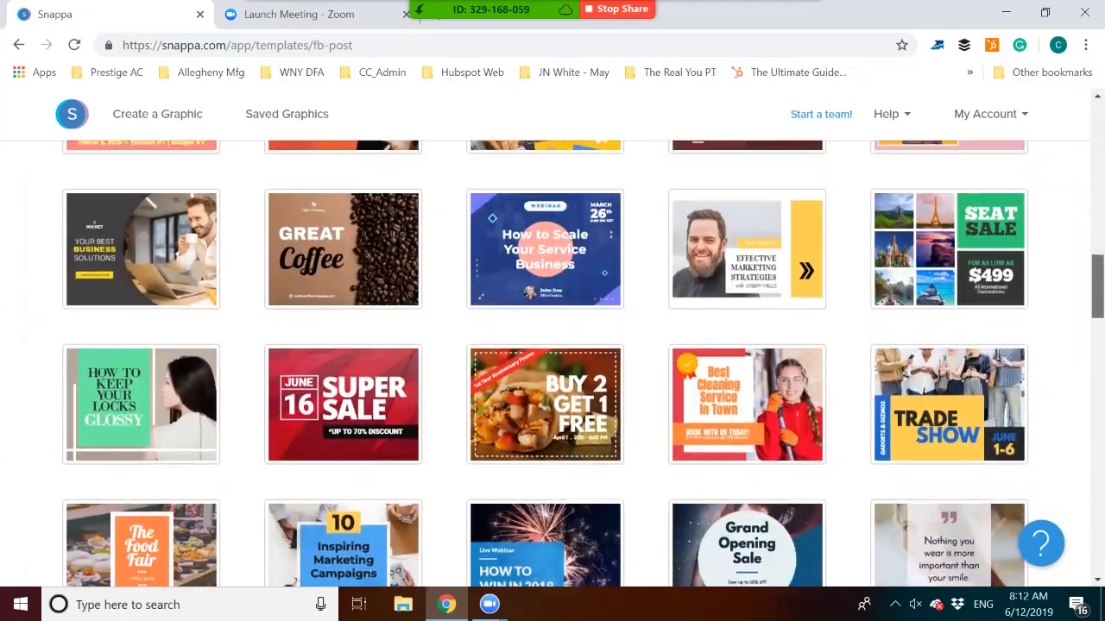
scroll(553, 362, down, 5)
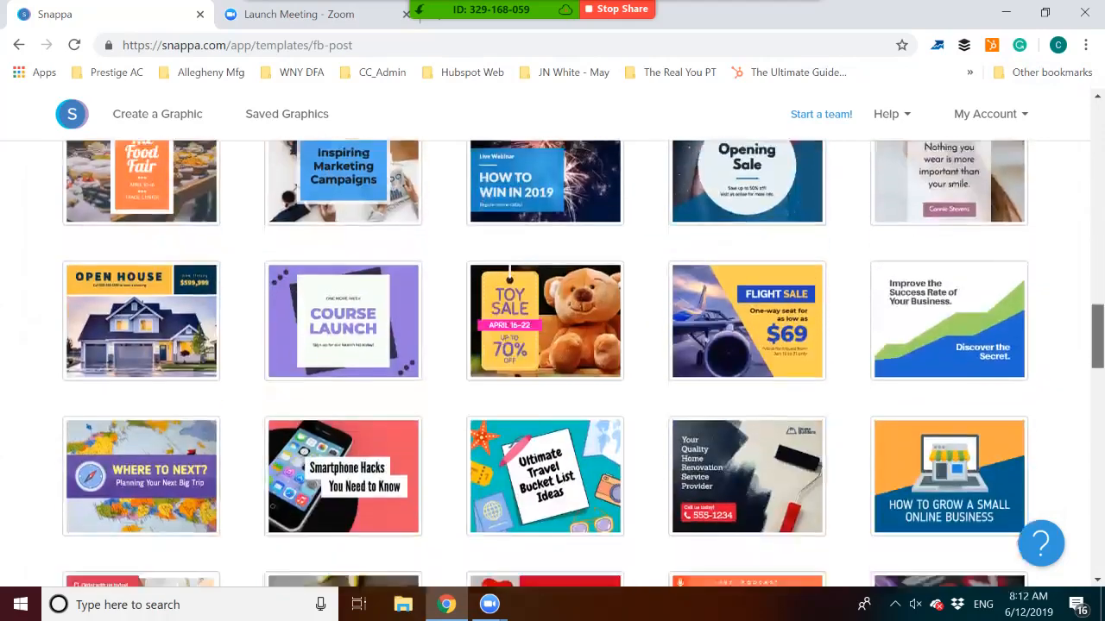
scroll(552, 363, down, 6)
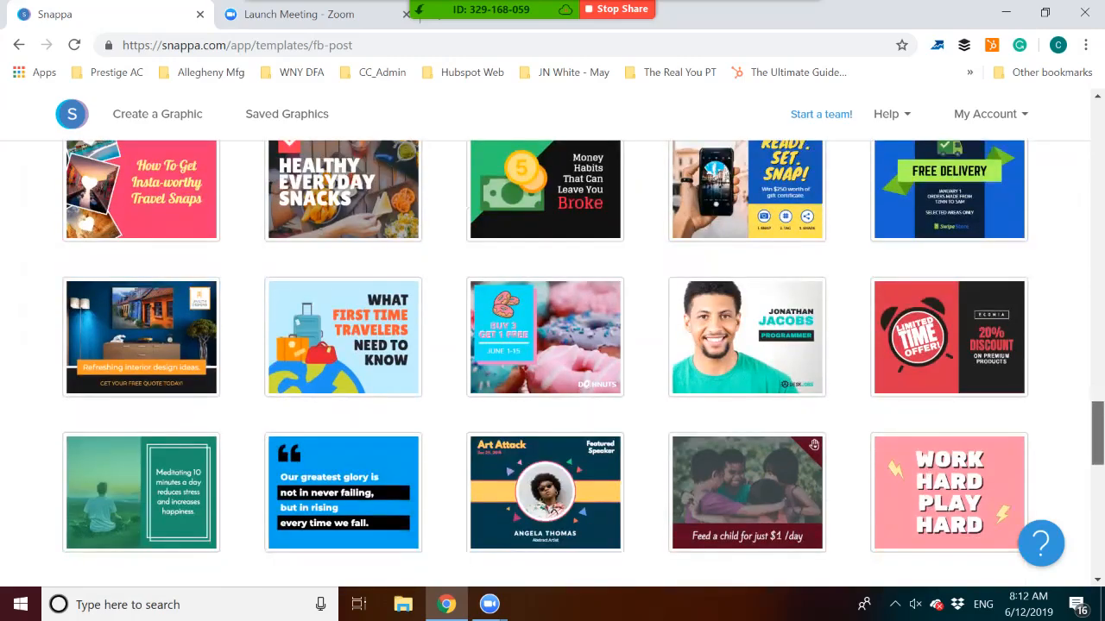
scroll(552, 362, up, 20)
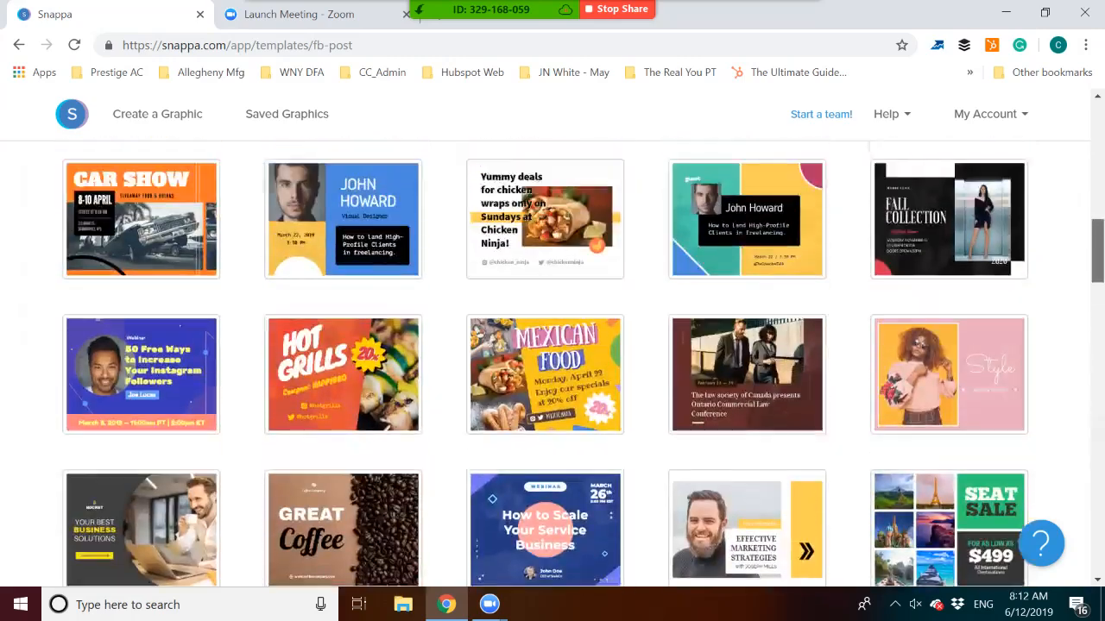
scroll(553, 363, up, 10)
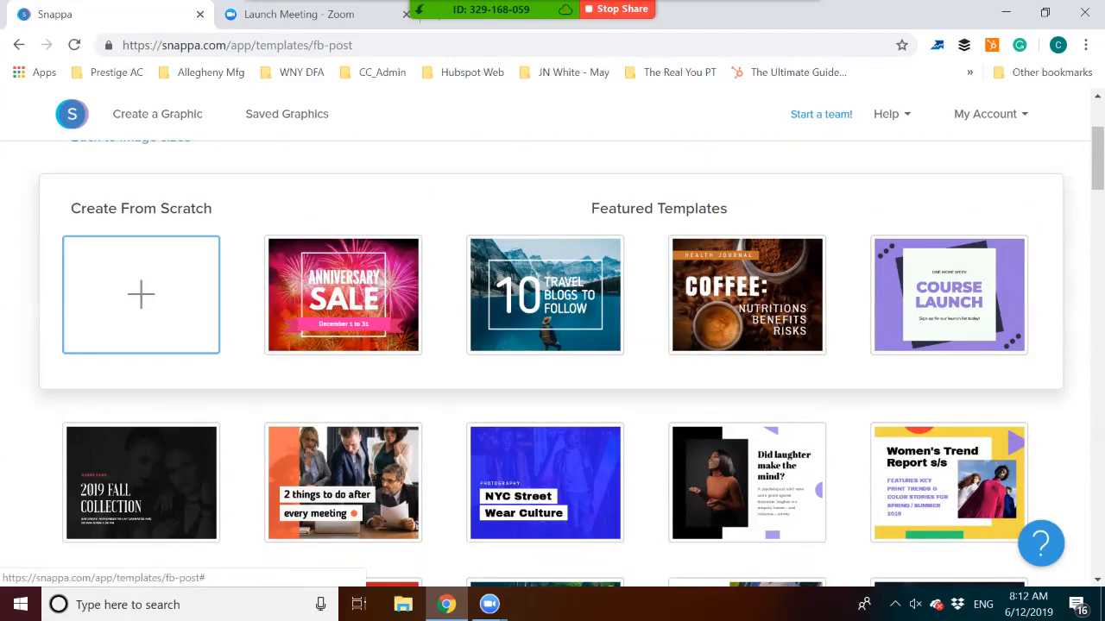
- Create a blank Facebook post graphic from scratch and name it "SEO Best Practices for Blogs_FB"
click(141, 295)
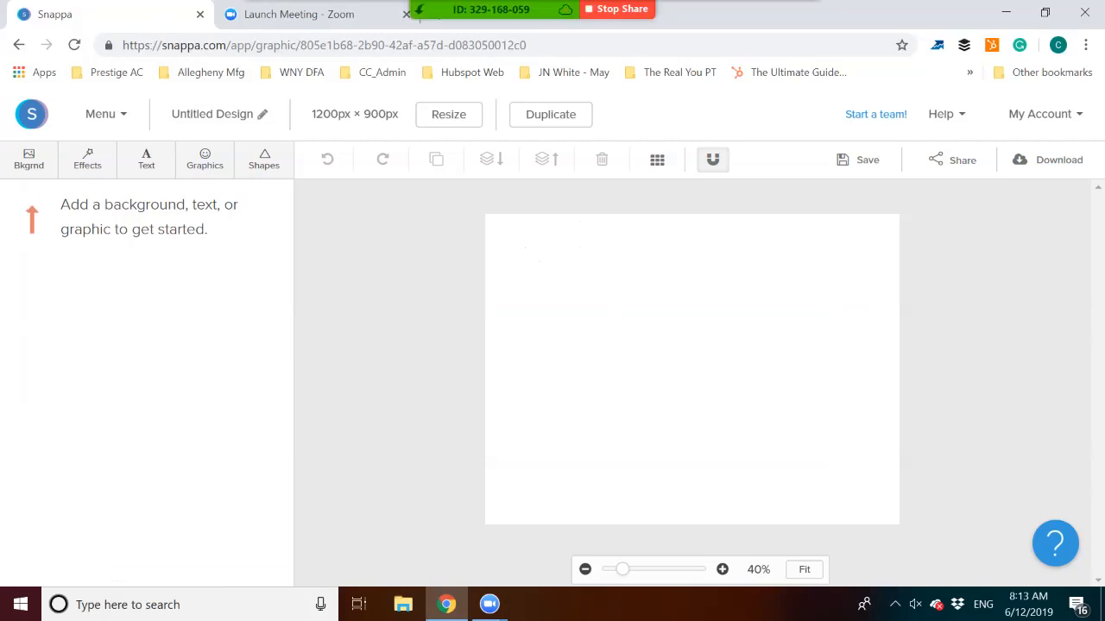
click(220, 114)
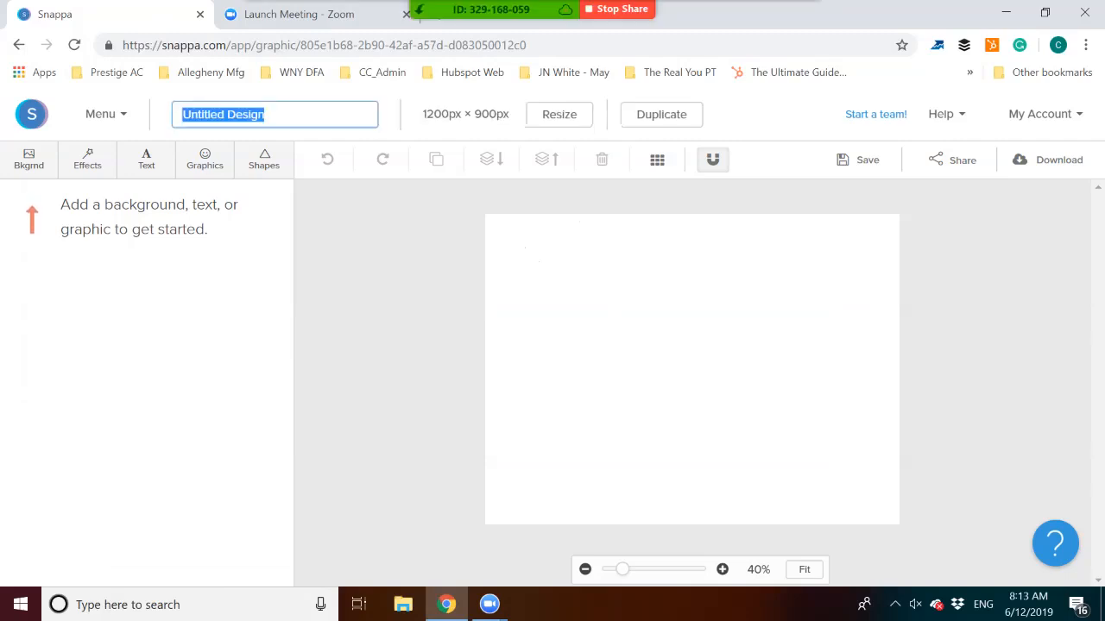
key(BackSpace)
text(SE)
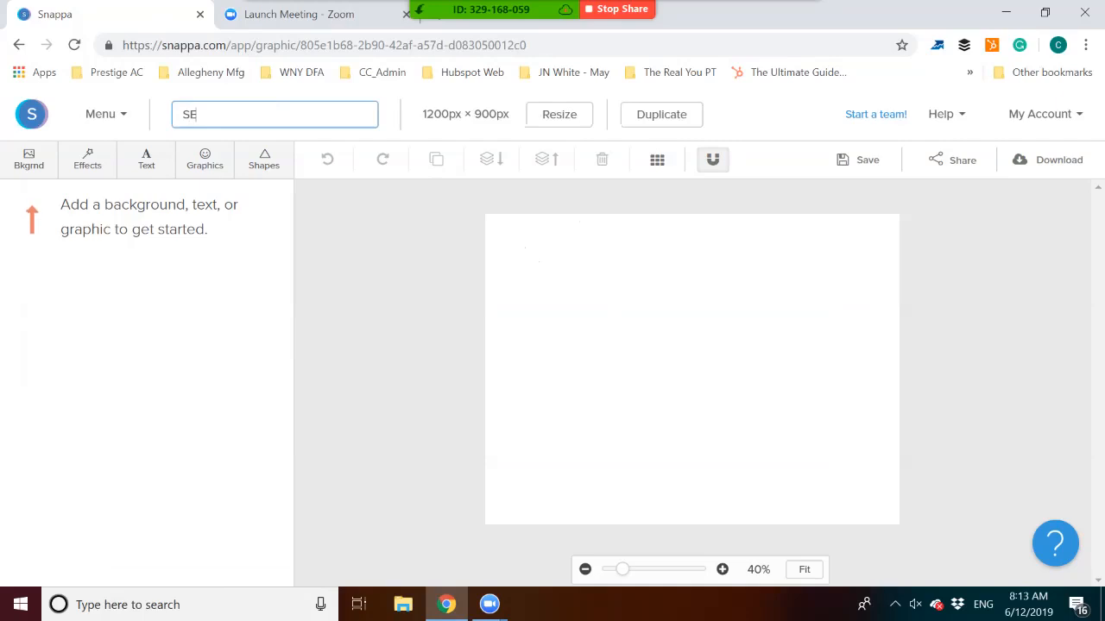
text(O Bet P)
text(r)
text(actices)
text(s)
text( for Blo)
text(gs)
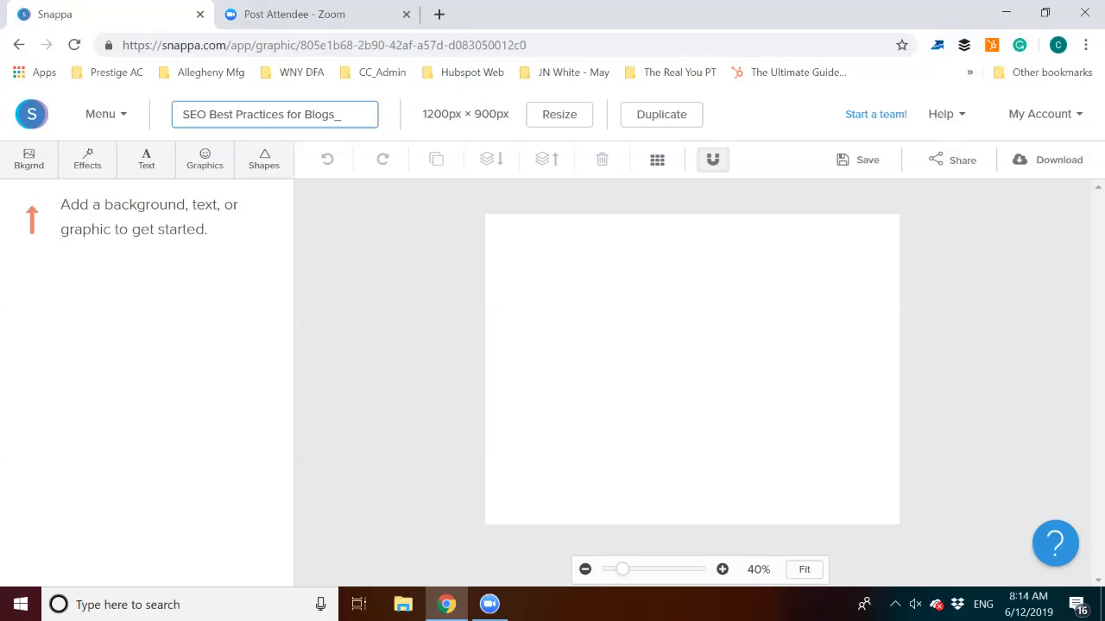
text(FB)
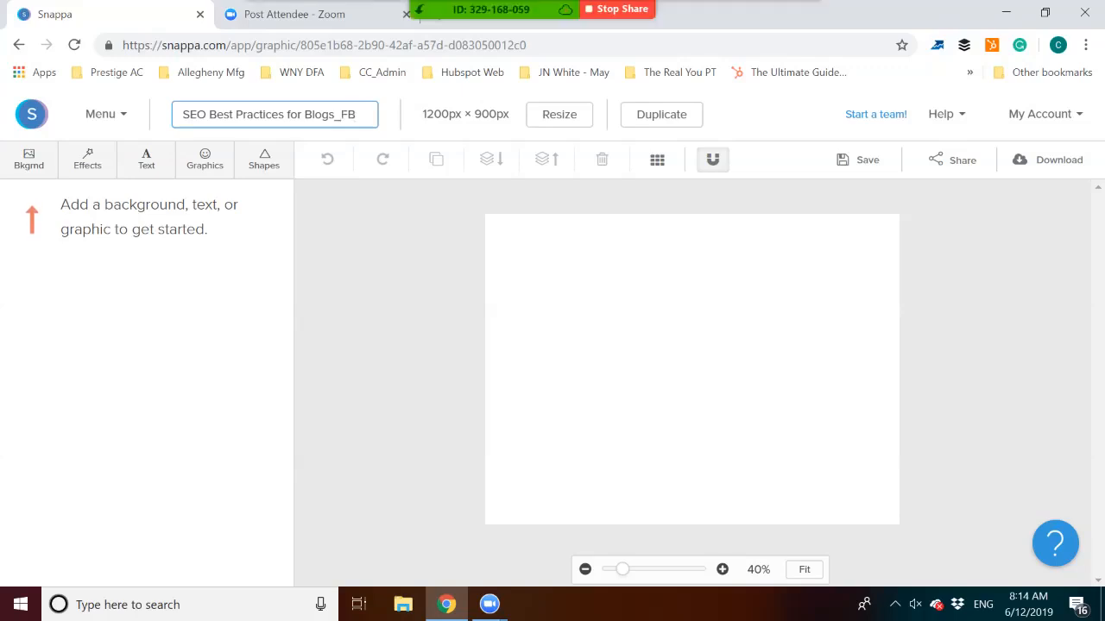
key(Return)
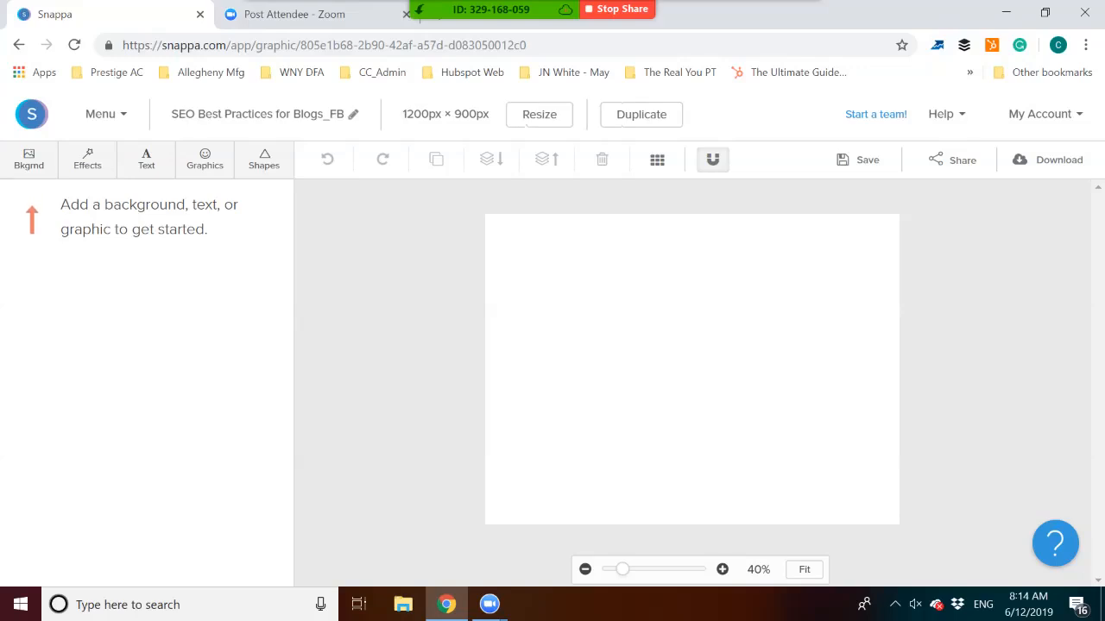
- Search the stock background photos for "blogging" and browse the images found
click(28, 159)
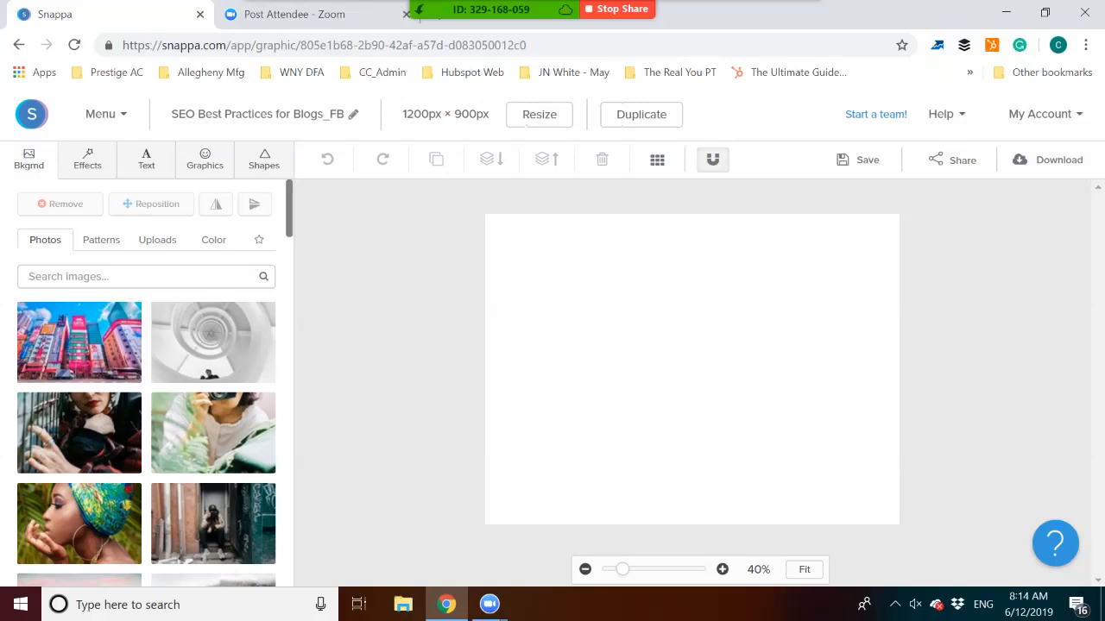
mouse_move(289, 209)
mouse_down()
mouse_move(289, 398)
mouse_move(289, 208)
mouse_up()
click(136, 277)
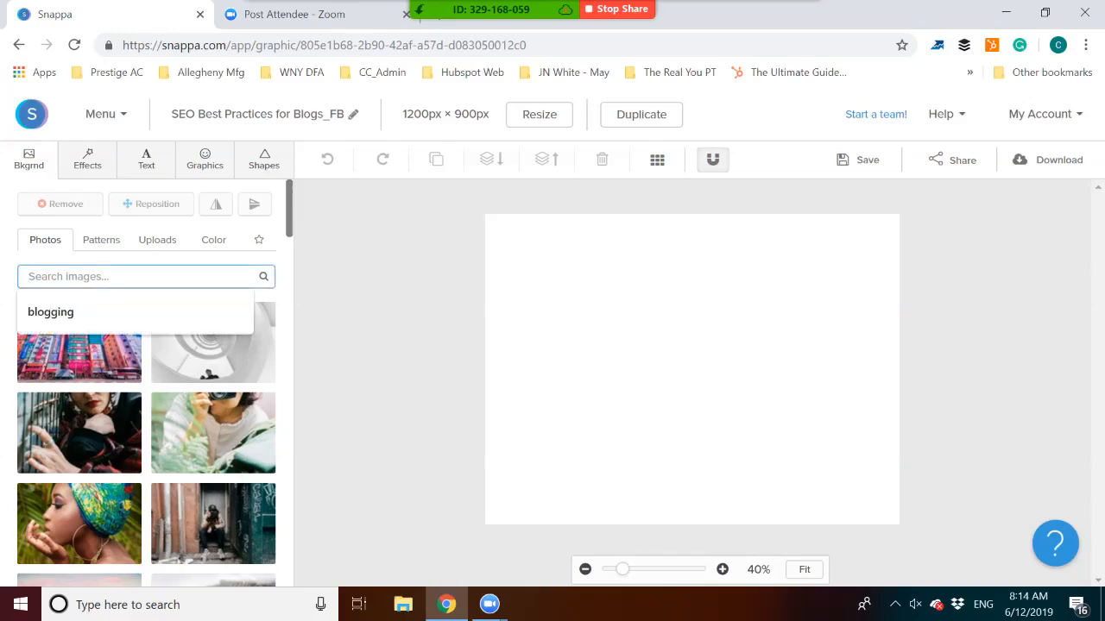
key(Down)
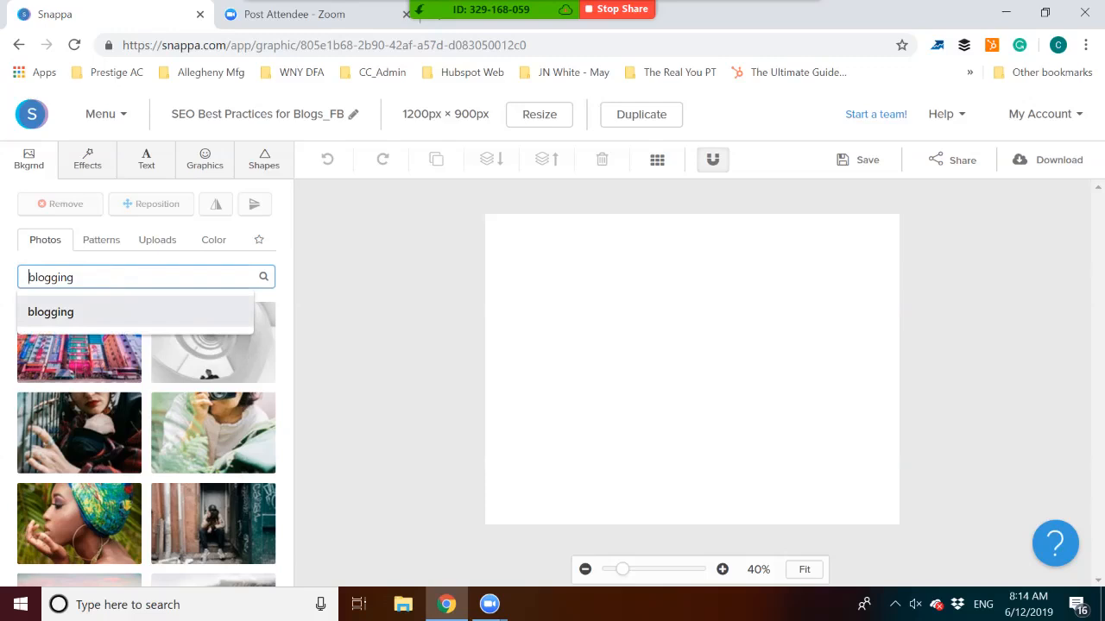
key(Return)
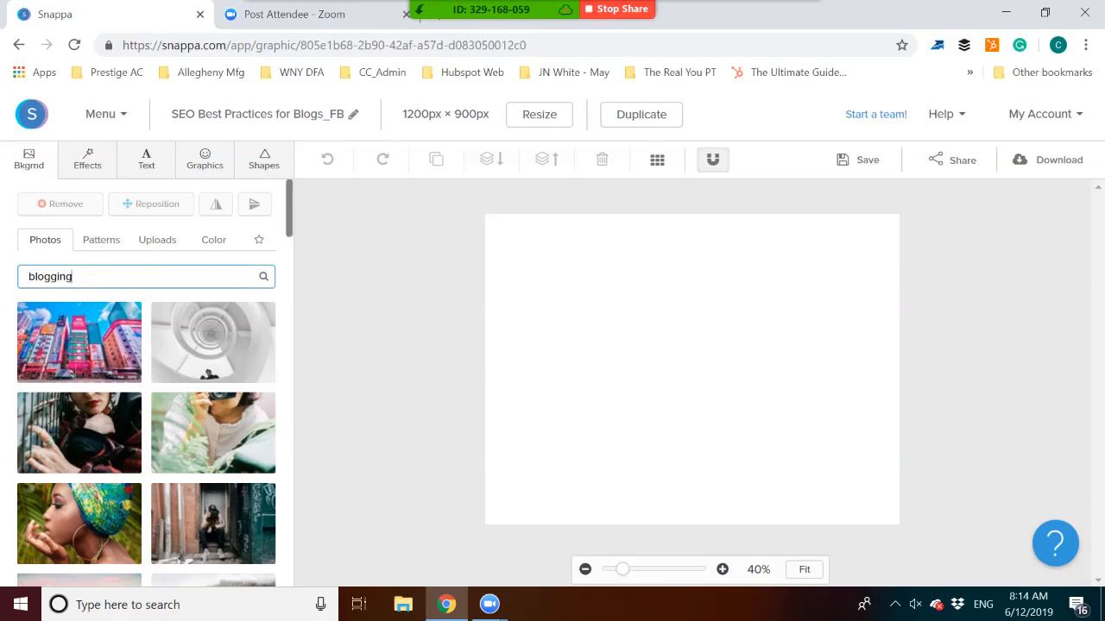
key(Return)
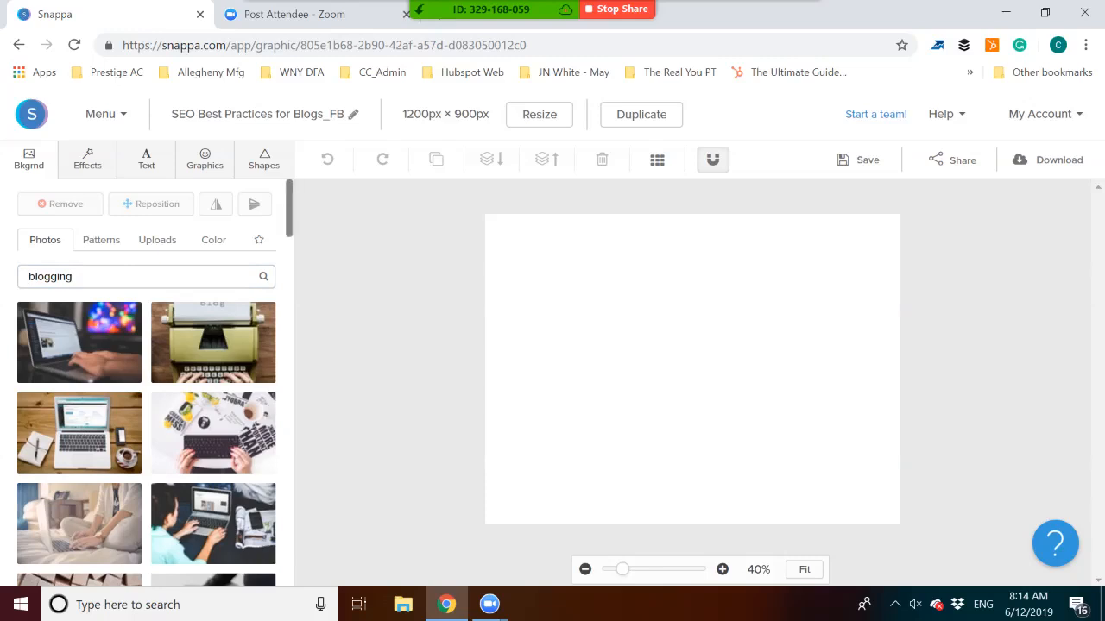
scroll(147, 432, down, 5)
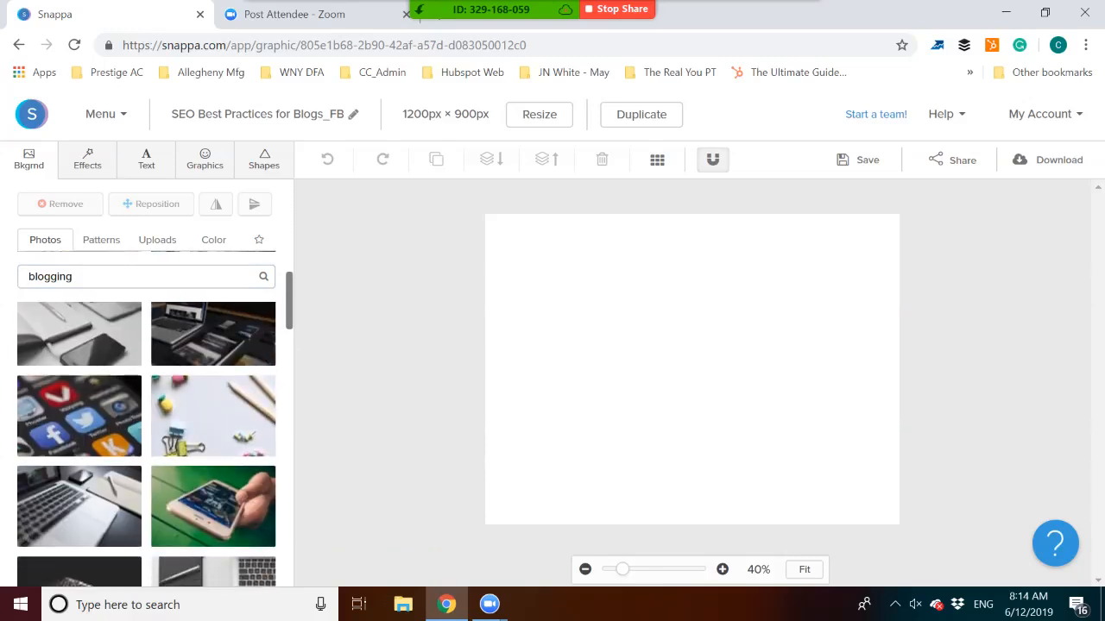
scroll(146, 432, up, 4)
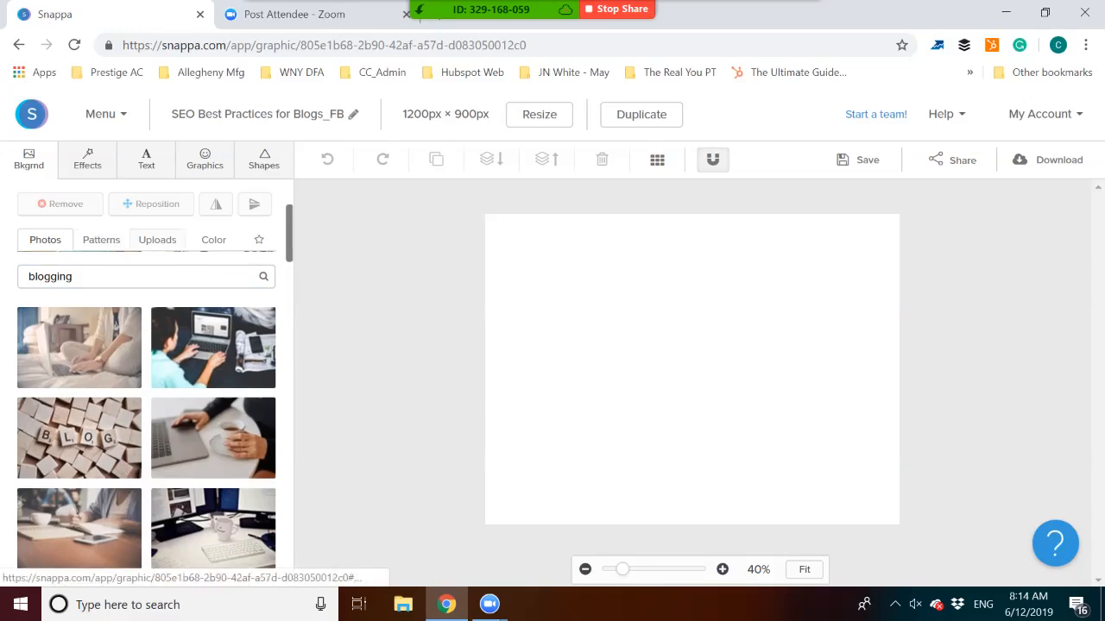
- Try the uploaded "Mailing List" envelope image as the graphic's background
click(157, 239)
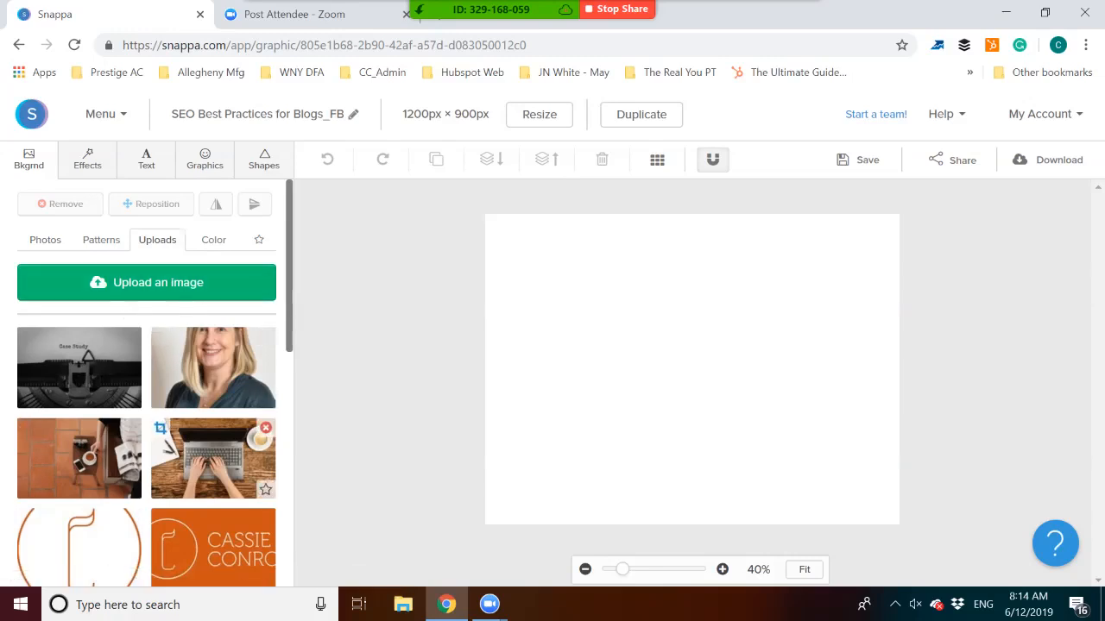
drag(281, 345, 290, 354)
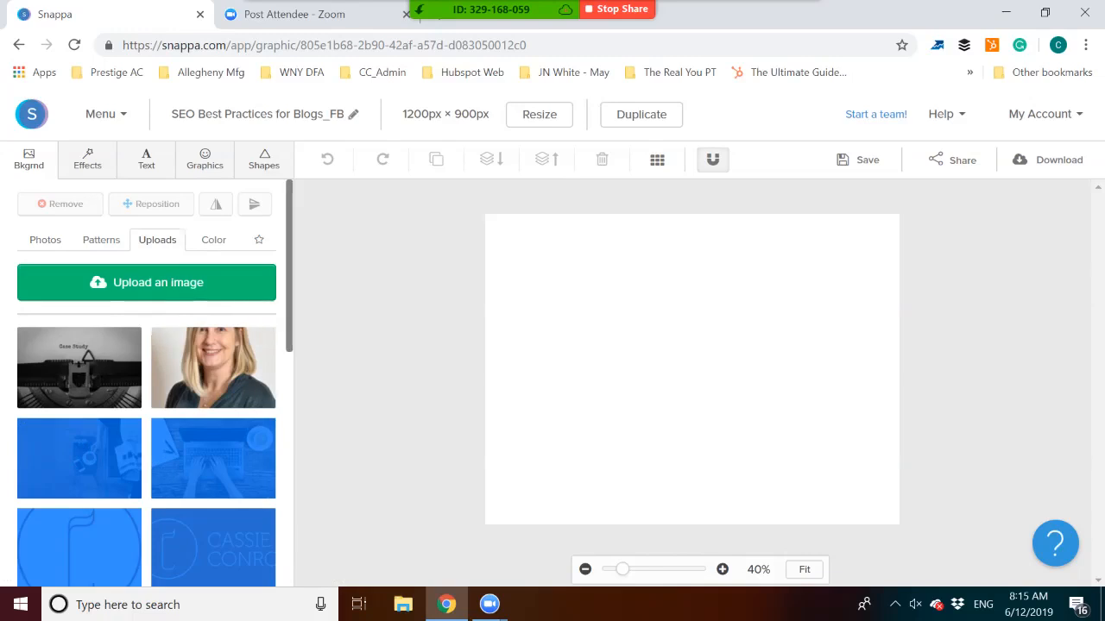
scroll(213, 432, down, 4)
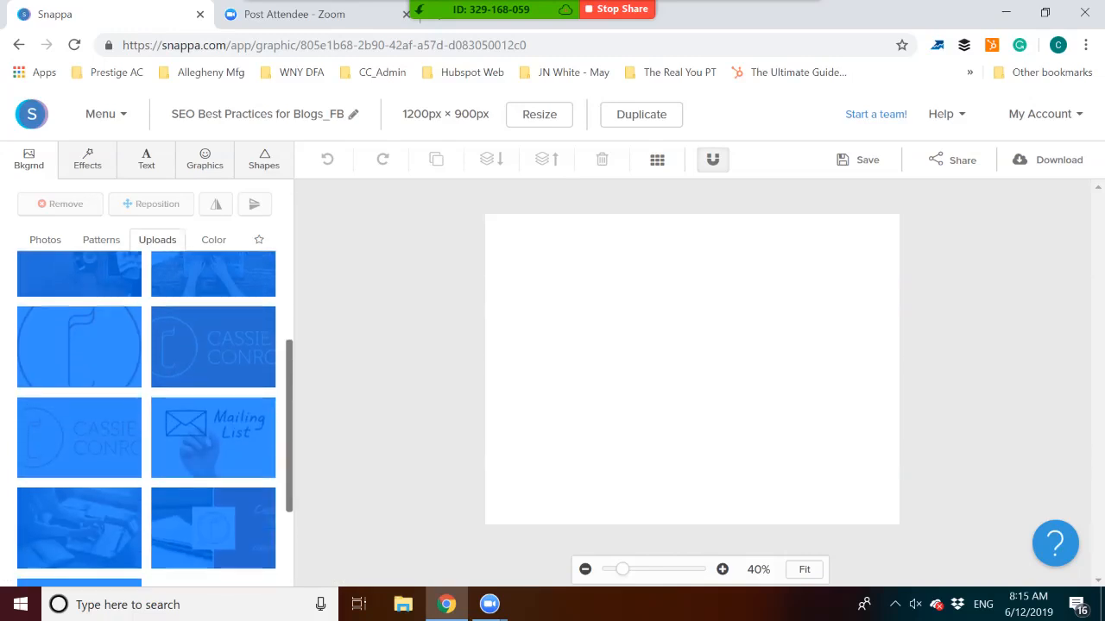
click(213, 436)
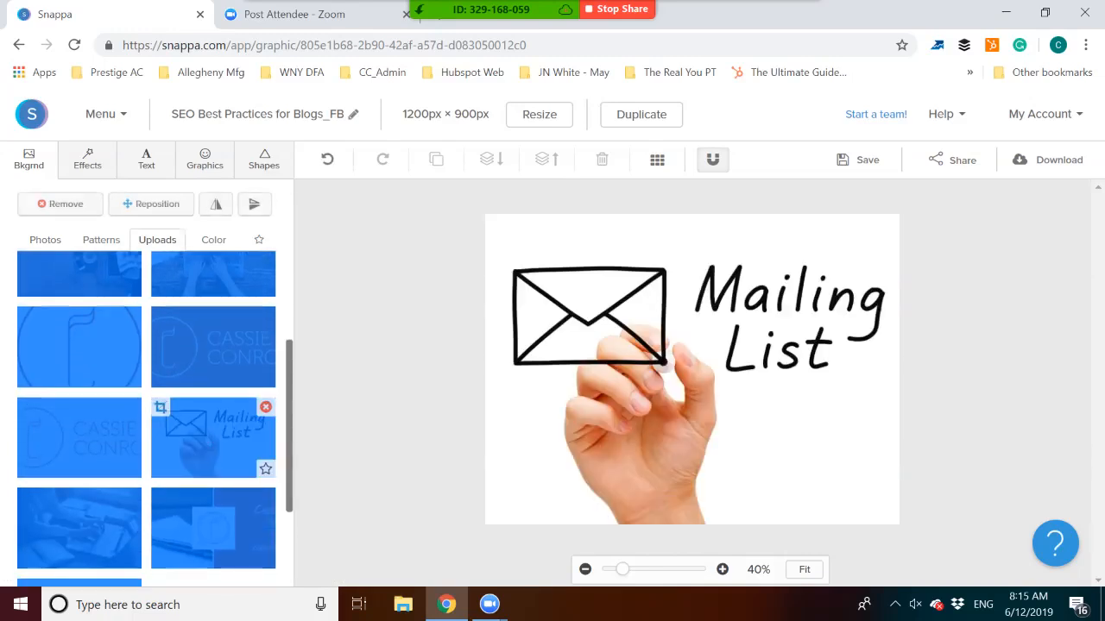
- Set the uploaded photo of hands typing on a laptop beside an open notebook as the background
drag(289, 427, 289, 281)
click(289, 281)
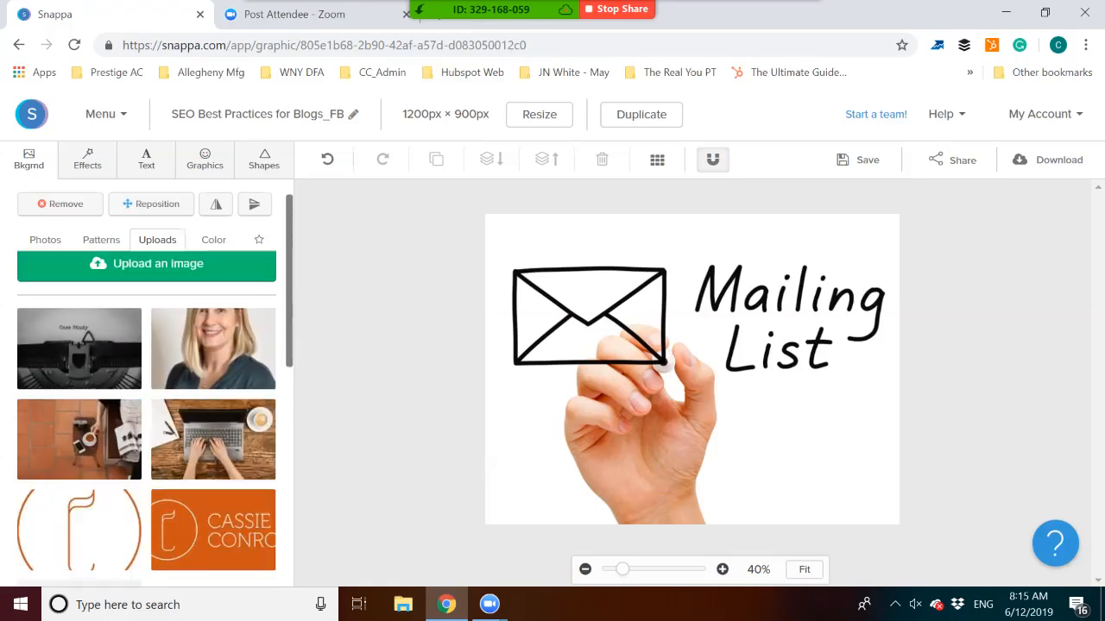
scroll(147, 414, down, 3)
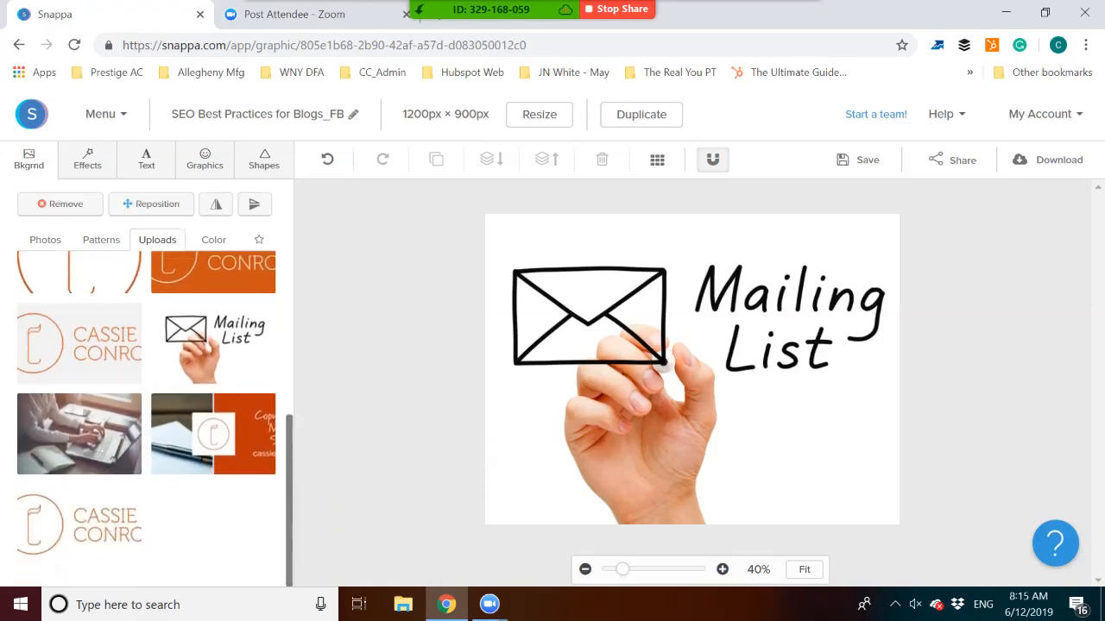
click(79, 434)
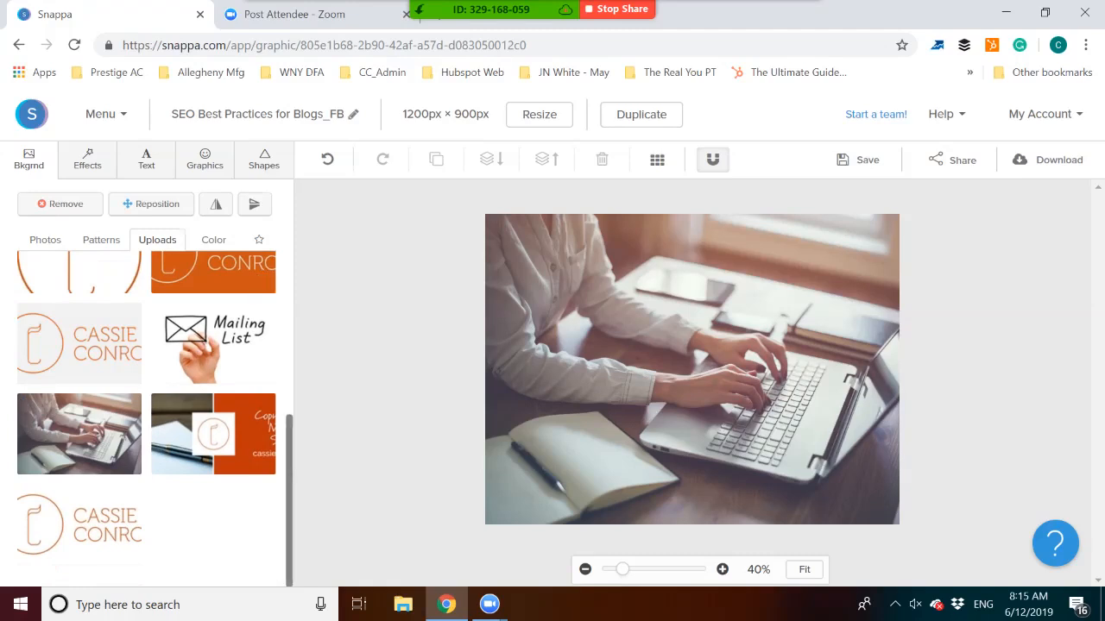
click(44, 240)
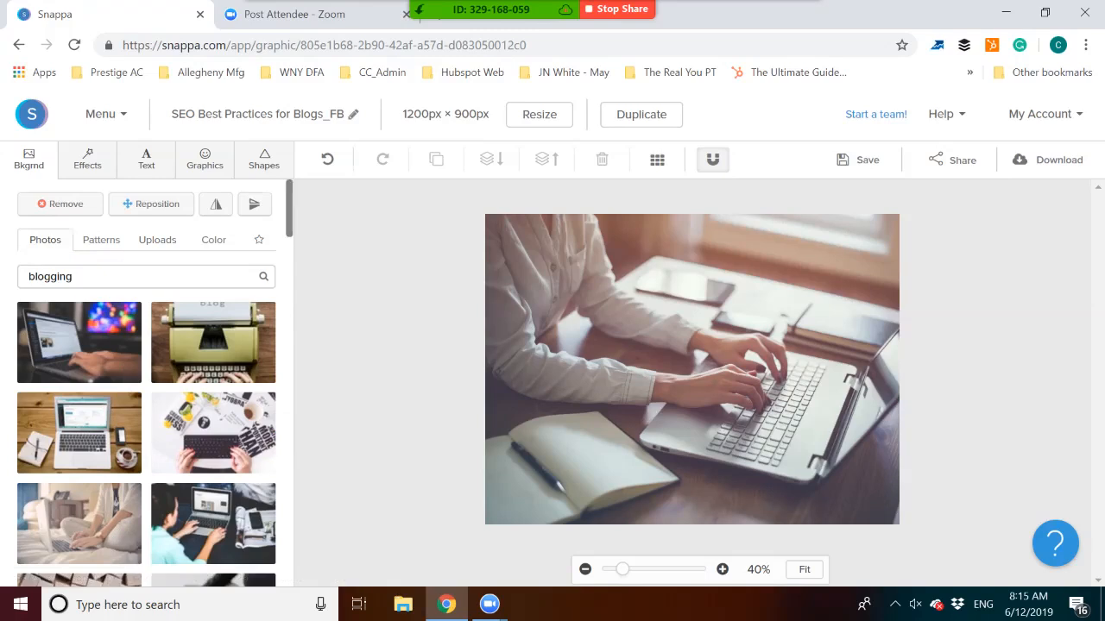
scroll(147, 444, down, 10)
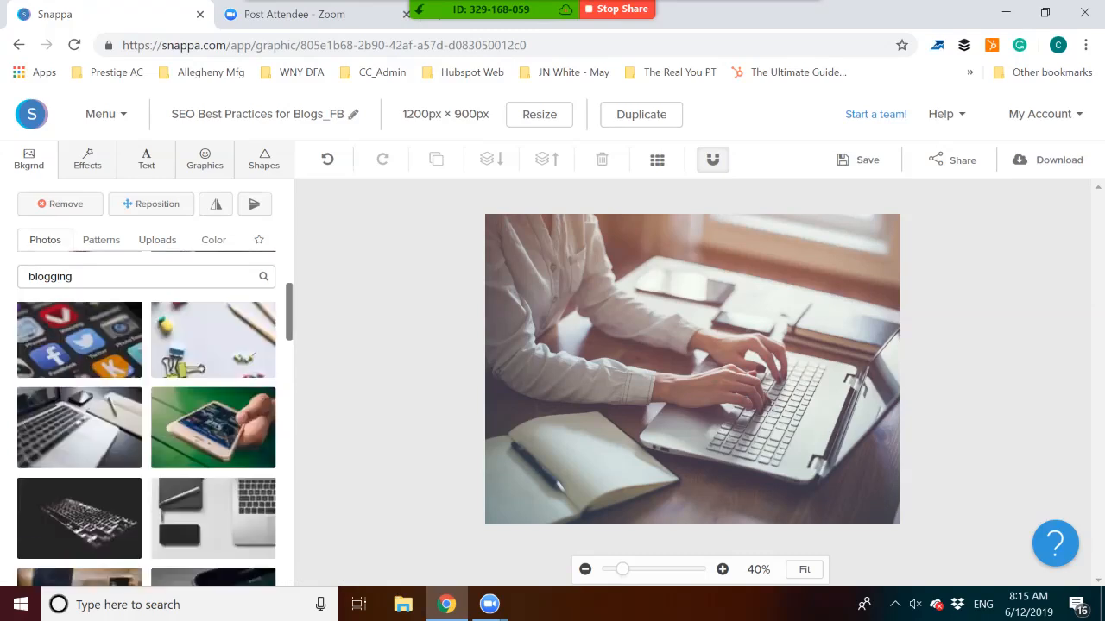
scroll(147, 444, up, 7)
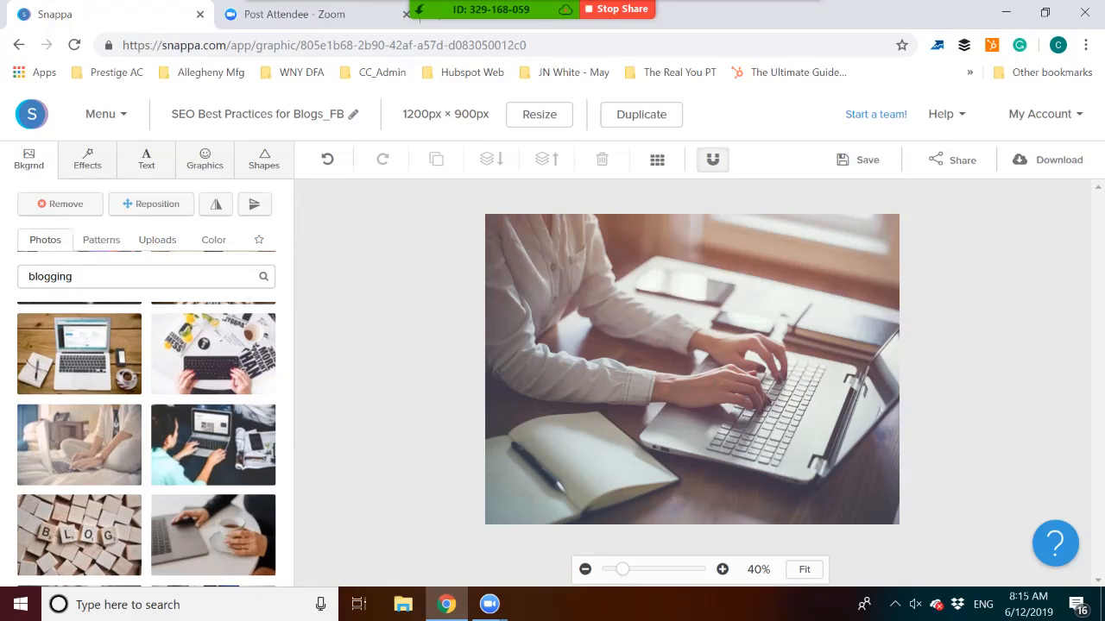
- Apply a gray #aab2bd color overlay to the background photo at a strength of 61
click(87, 159)
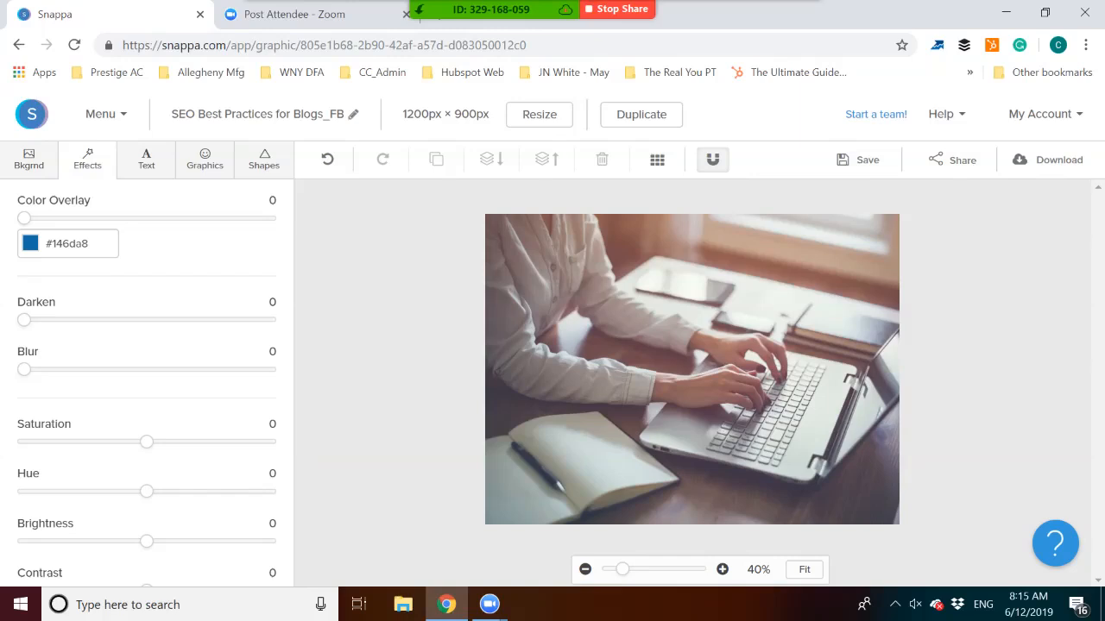
click(30, 243)
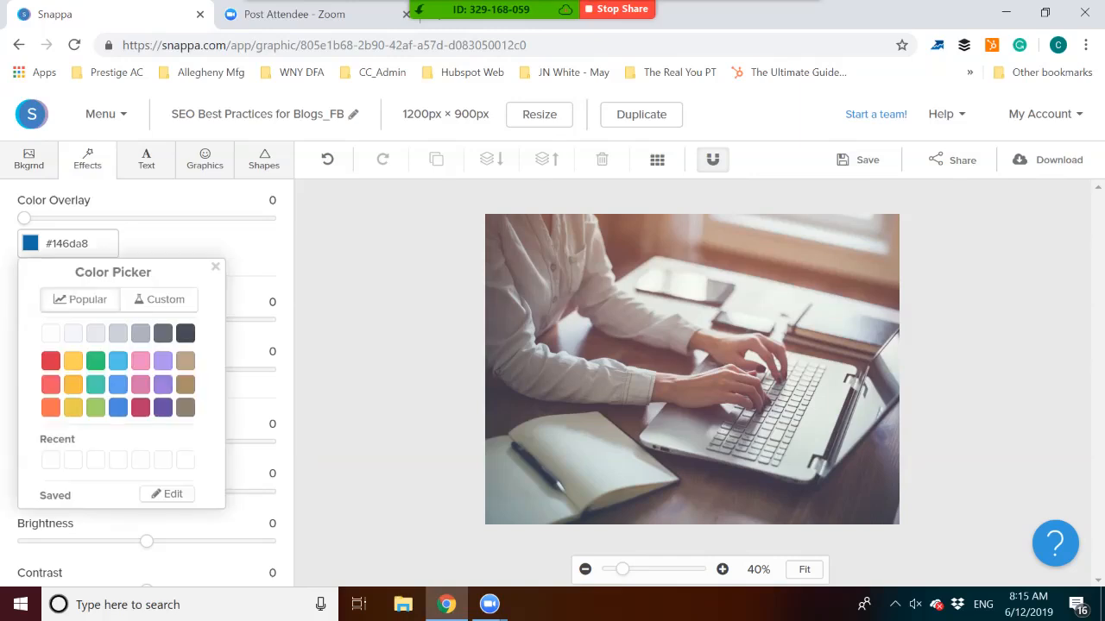
click(50, 407)
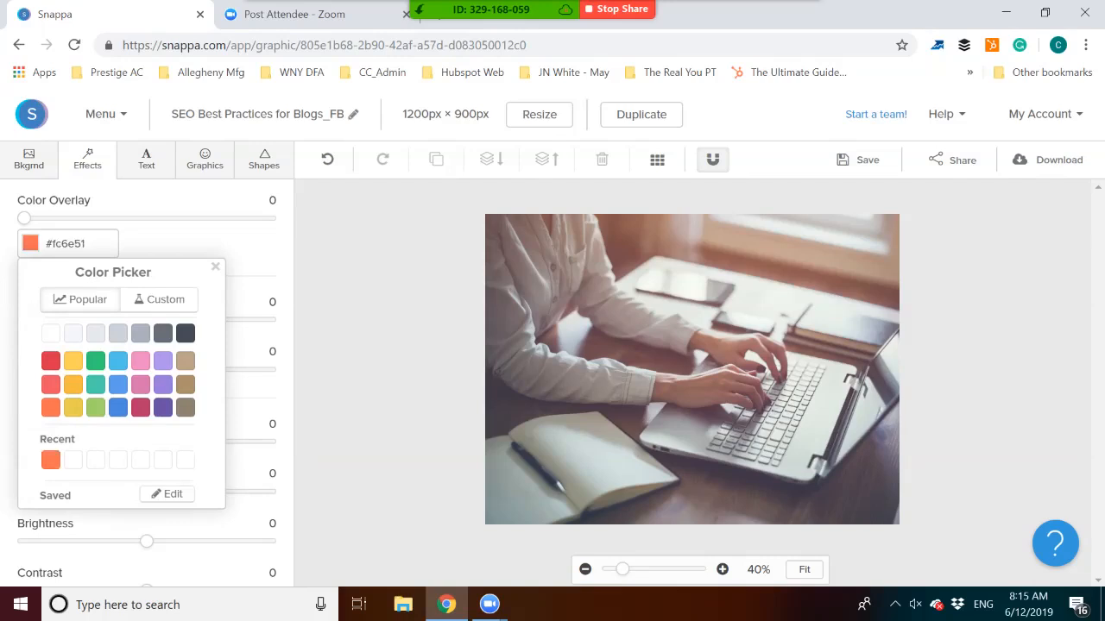
click(141, 333)
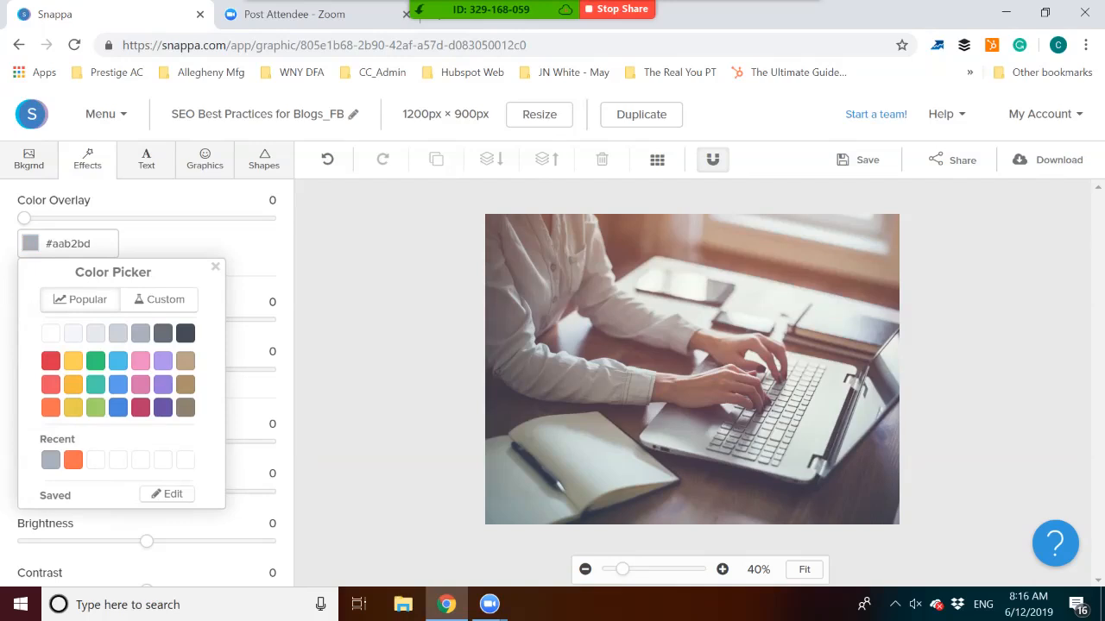
mouse_move(24, 217)
mouse_down()
mouse_move(141, 217)
mouse_move(24, 217)
mouse_up()
click(51, 407)
mouse_move(24, 217)
mouse_down()
mouse_move(111, 218)
mouse_move(25, 217)
mouse_up()
click(141, 333)
drag(24, 217, 156, 217)
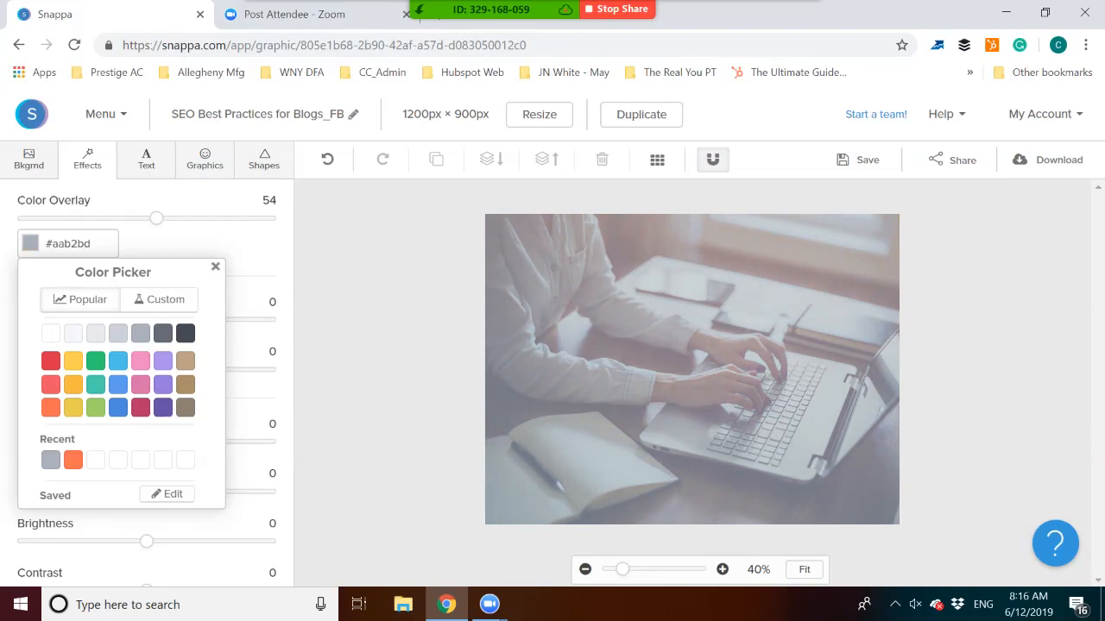
drag(157, 217, 173, 217)
click(216, 266)
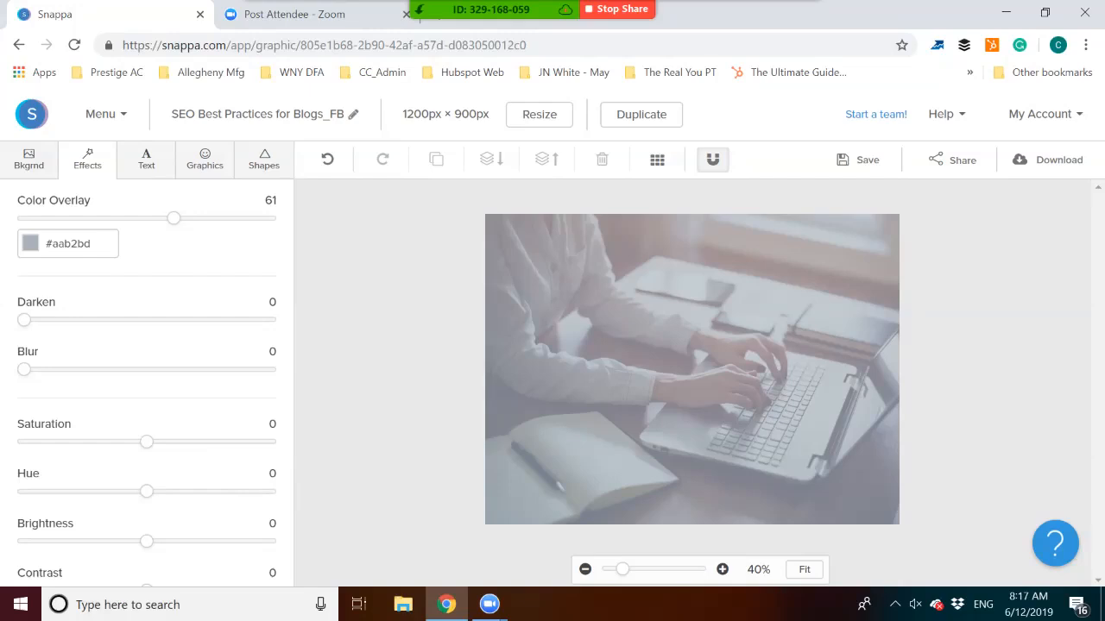
- Add an outlined rectangle and stretch it into a band across the full width of the photo's lower part
click(264, 160)
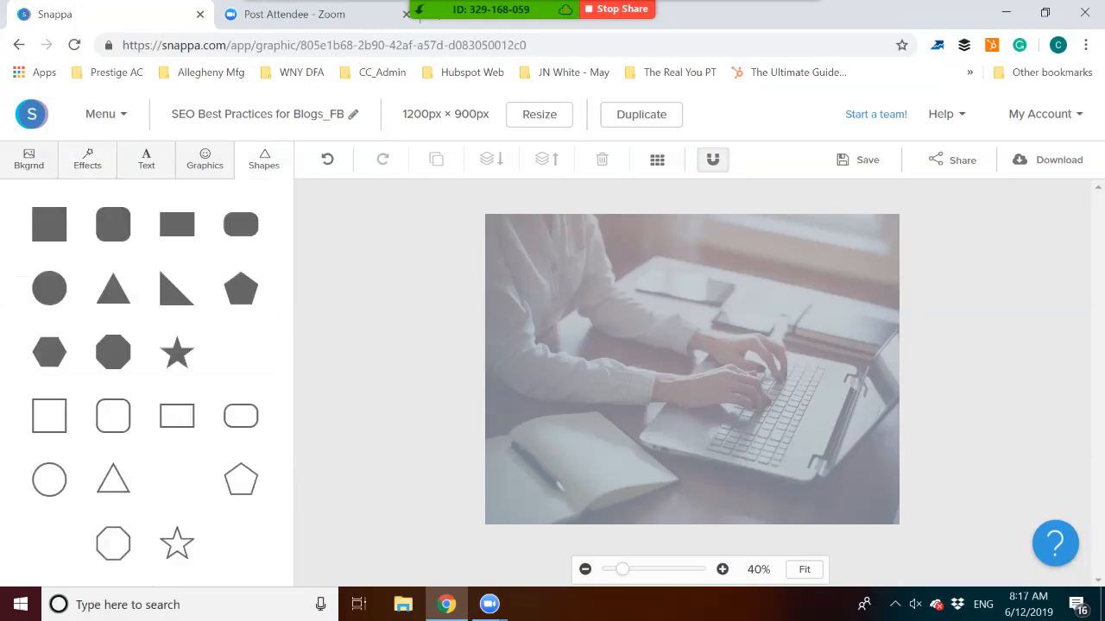
click(177, 416)
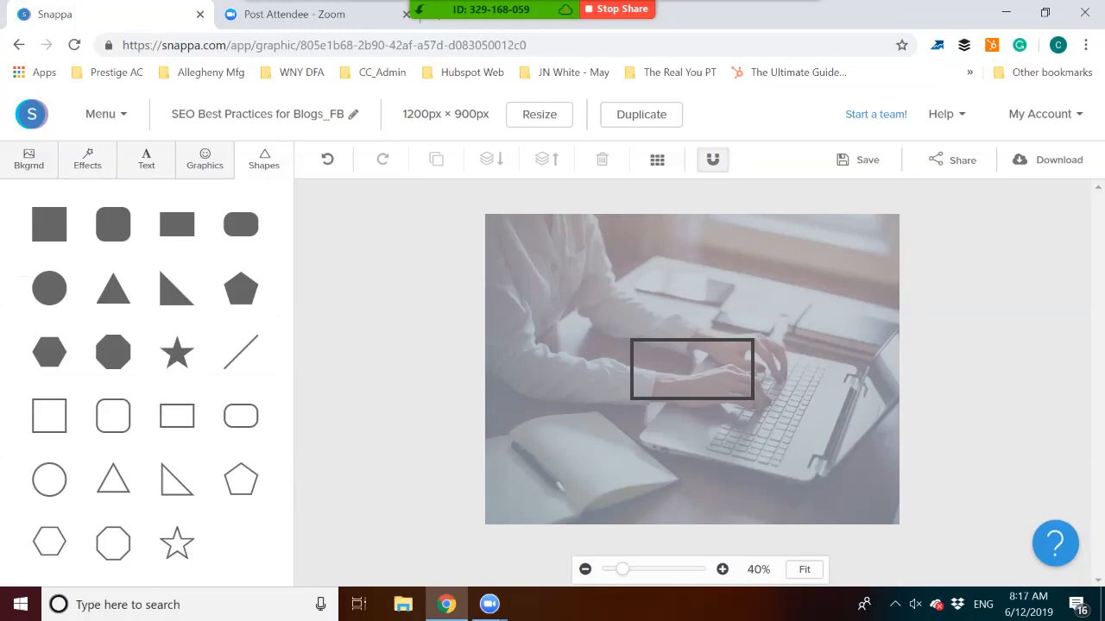
drag(693, 369, 486, 430)
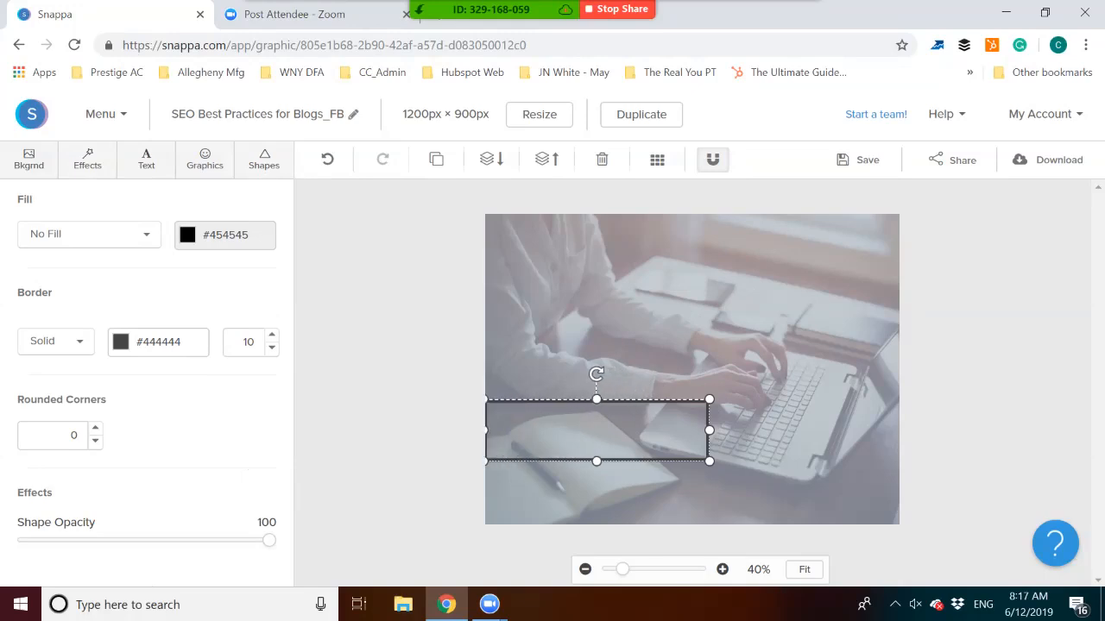
drag(710, 430, 898, 430)
drag(691, 461, 691, 503)
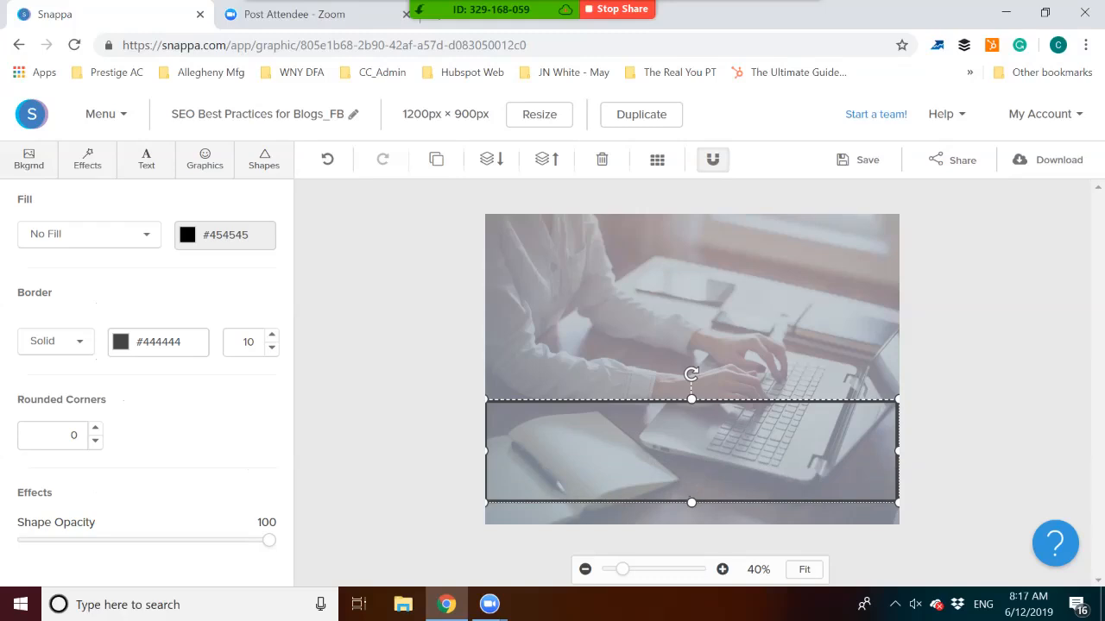
key(Escape)
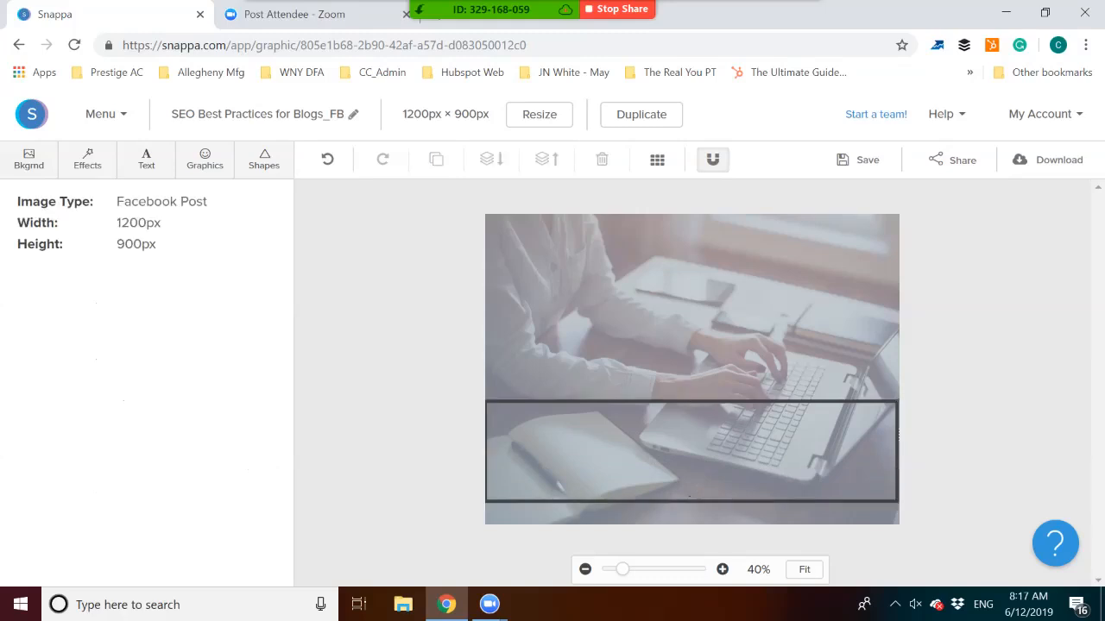
- Reposition and widen the outlined rectangle so its side borders extend just past both edges of the canvas
click(692, 451)
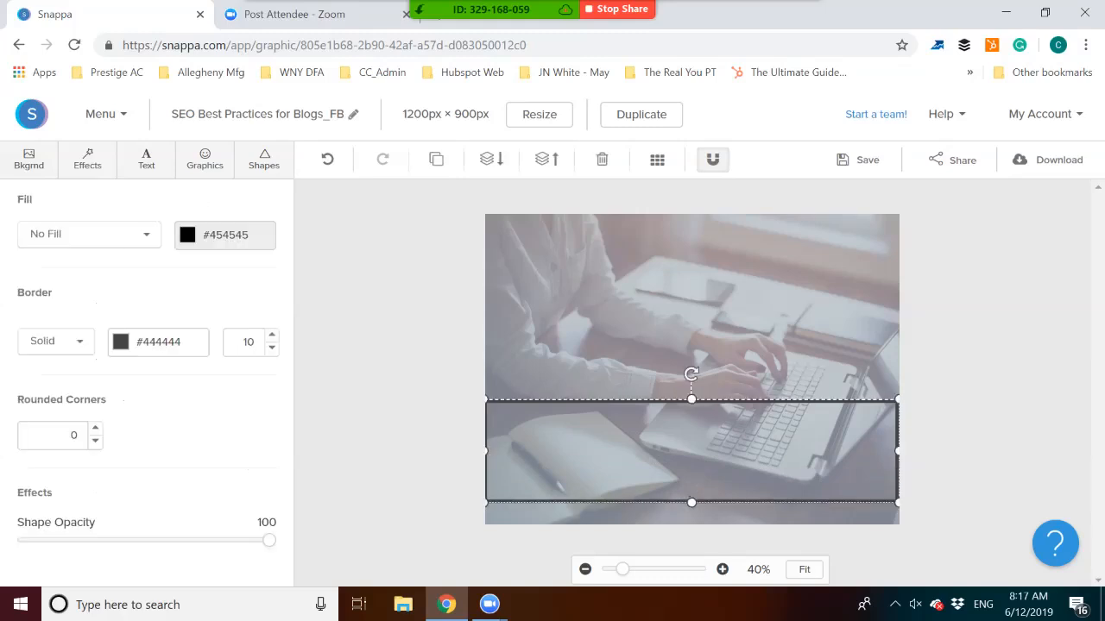
key(Right)
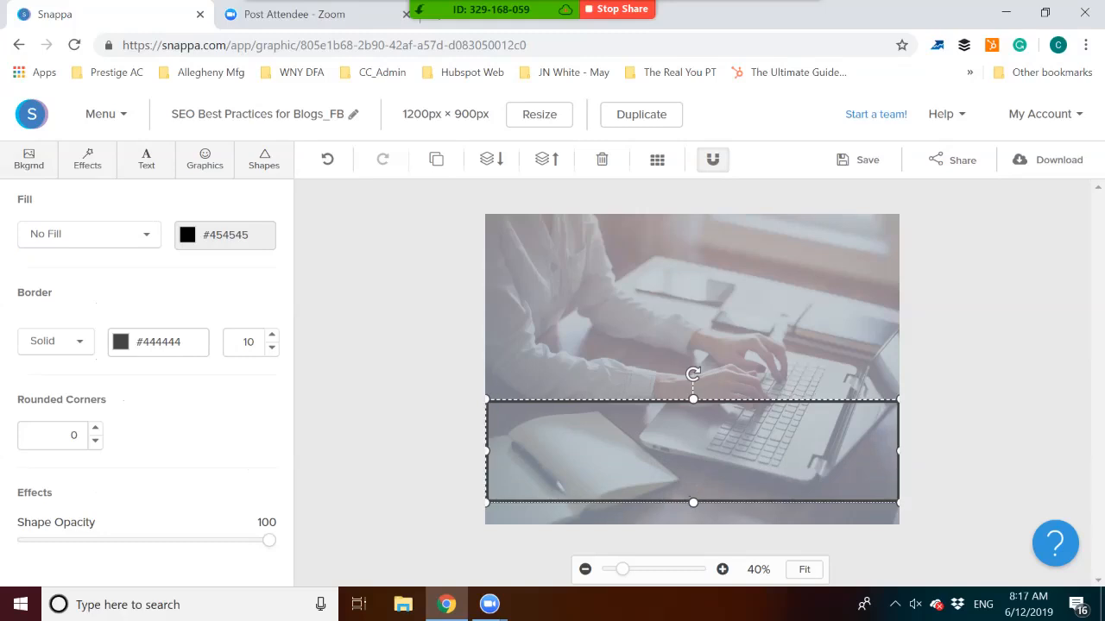
key(Right)
key(Right)
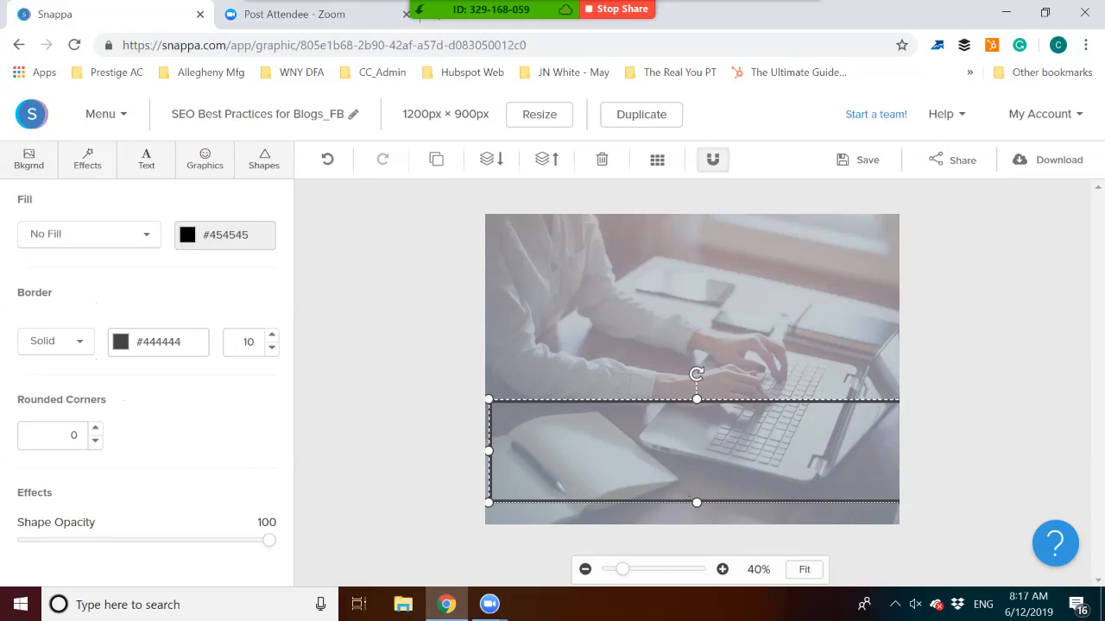
drag(697, 451, 679, 452)
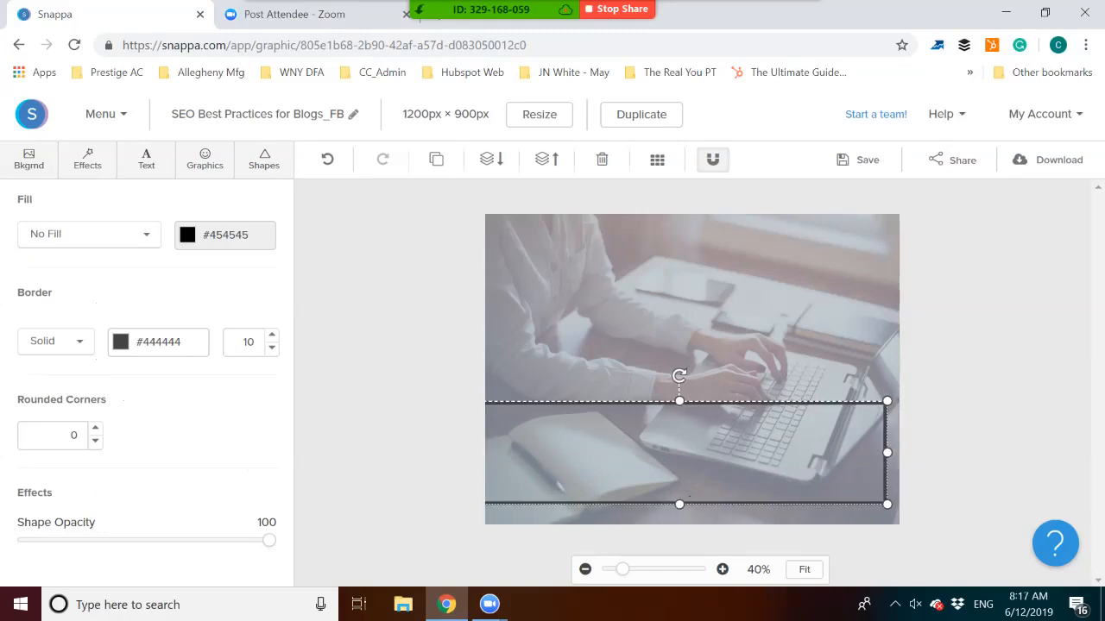
drag(887, 504, 881, 503)
drag(676, 452, 690, 453)
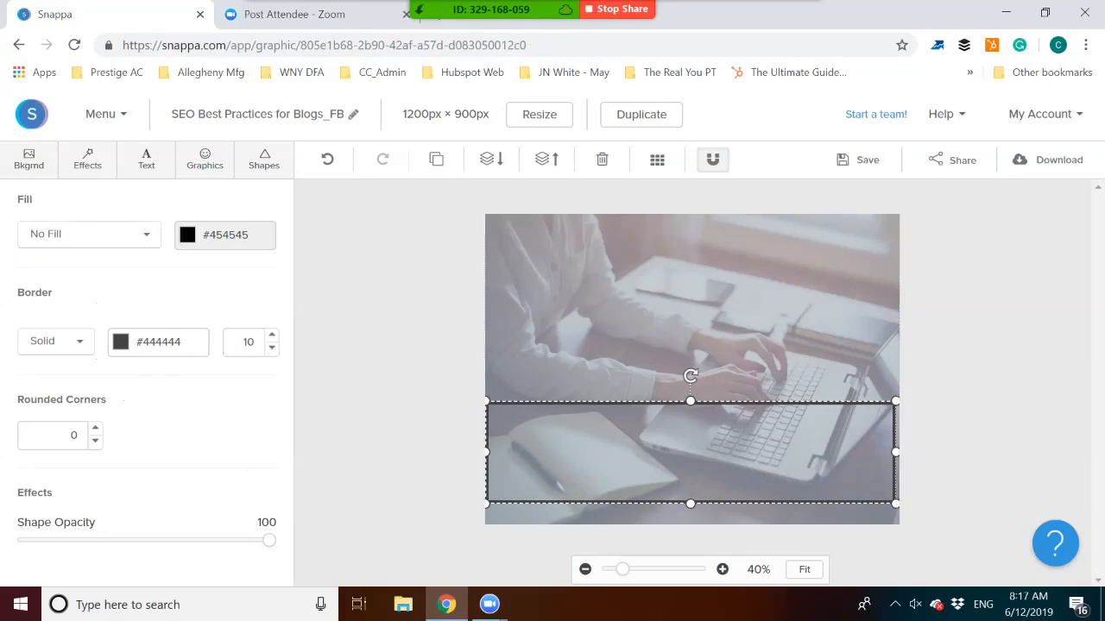
drag(896, 452, 906, 453)
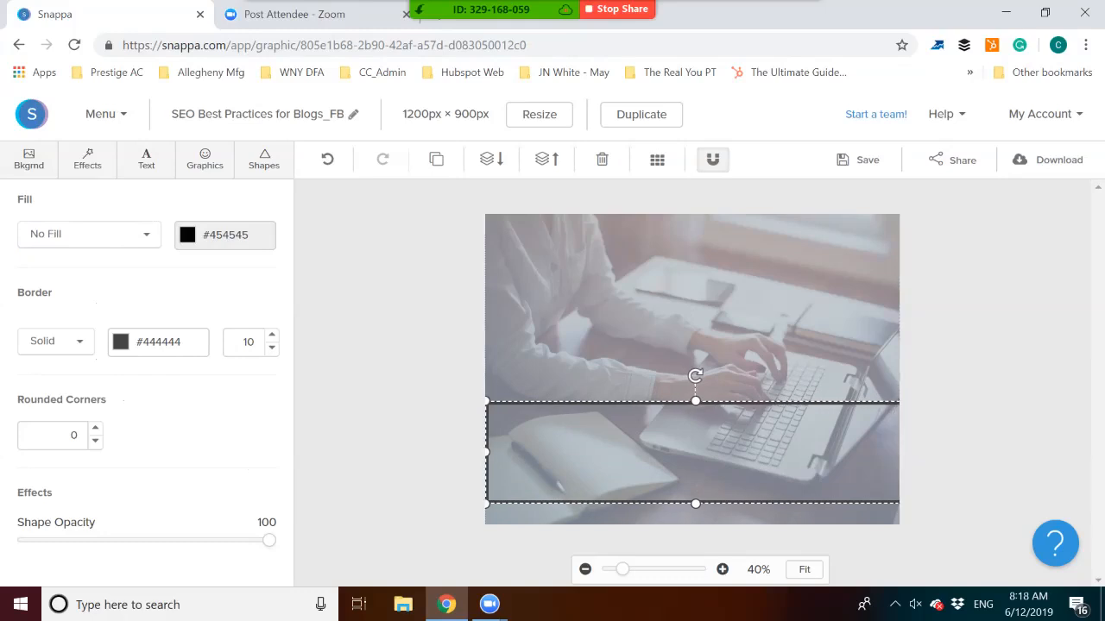
drag(486, 452, 480, 452)
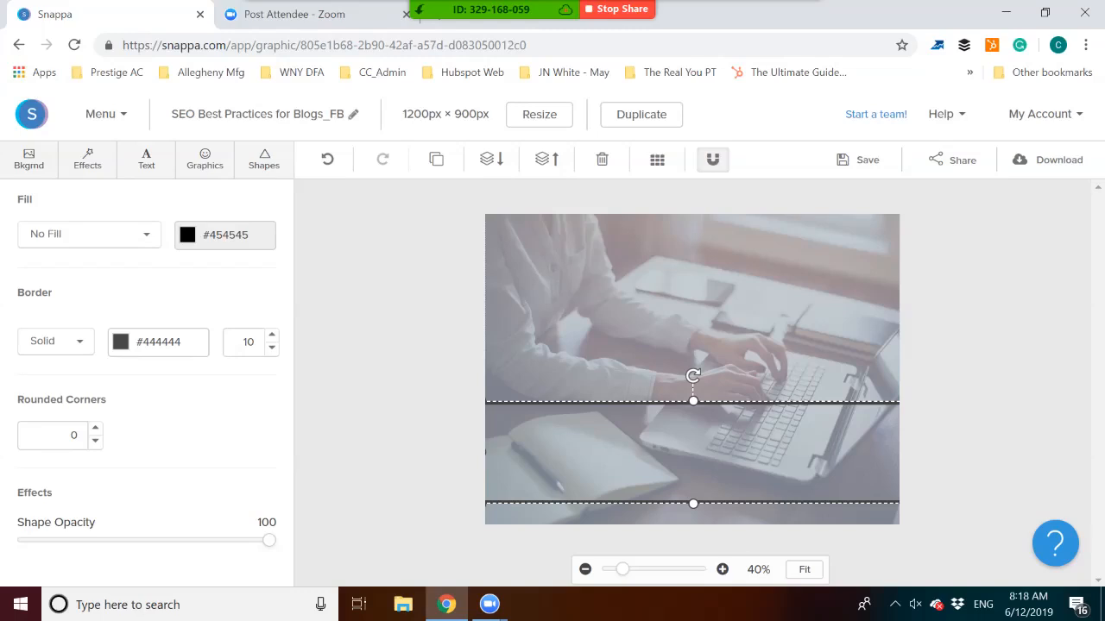
- Remove the rectangle band's border and fill it with solid white #ffffff
click(55, 341)
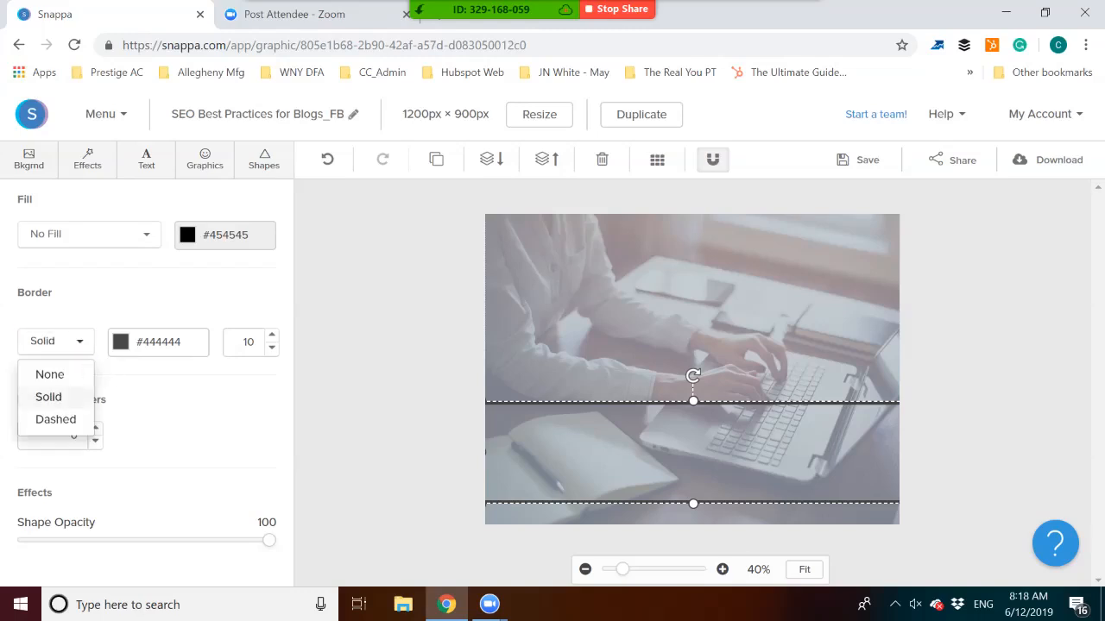
click(50, 375)
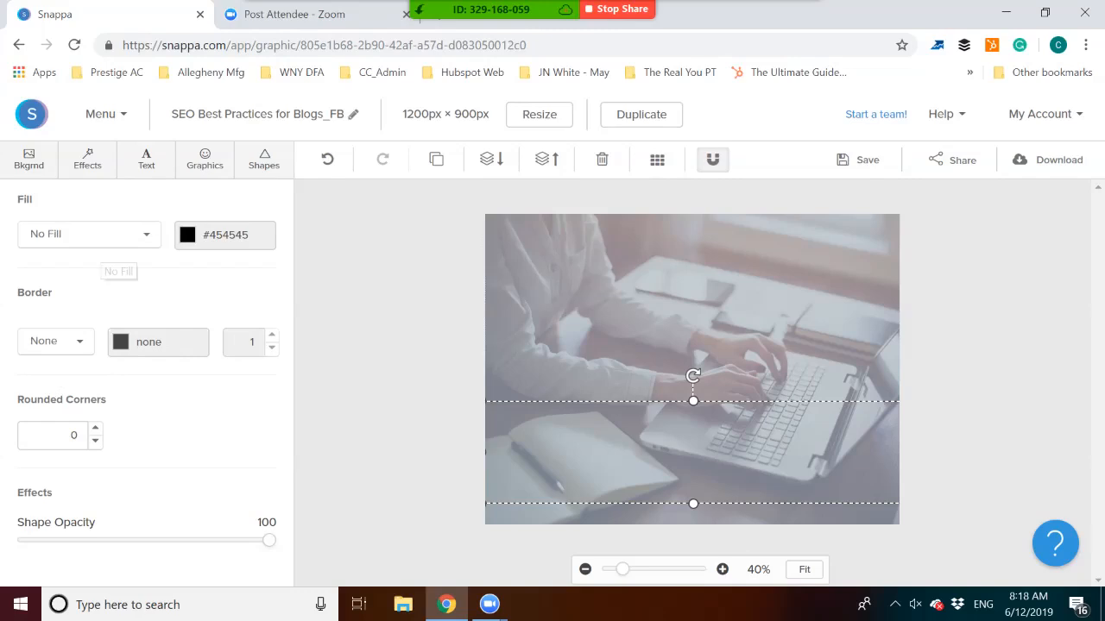
click(113, 237)
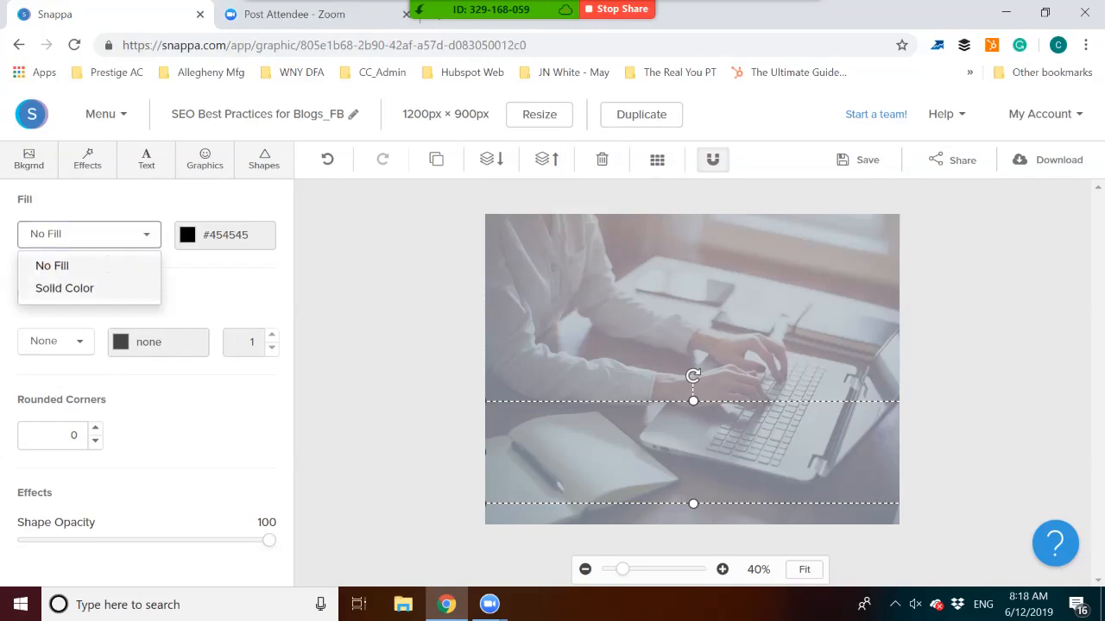
click(64, 289)
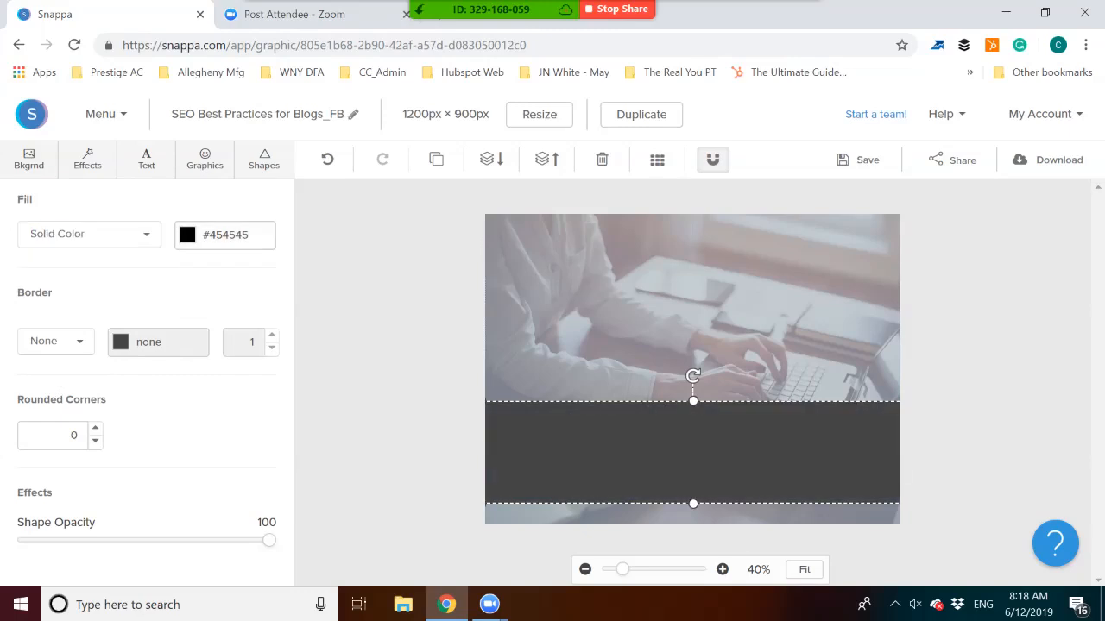
click(194, 236)
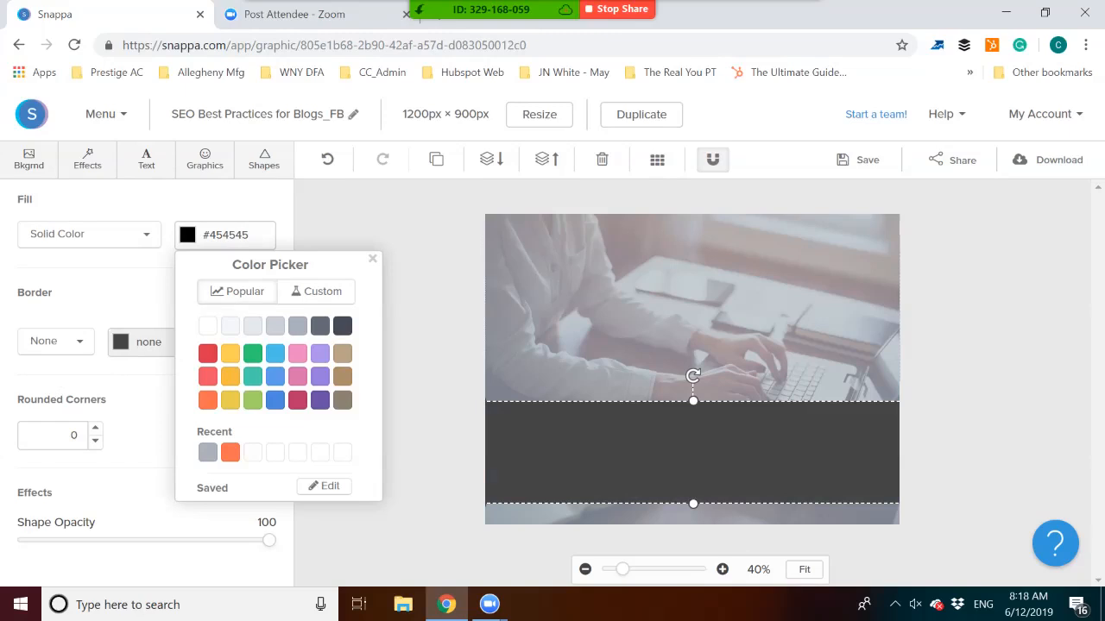
click(207, 325)
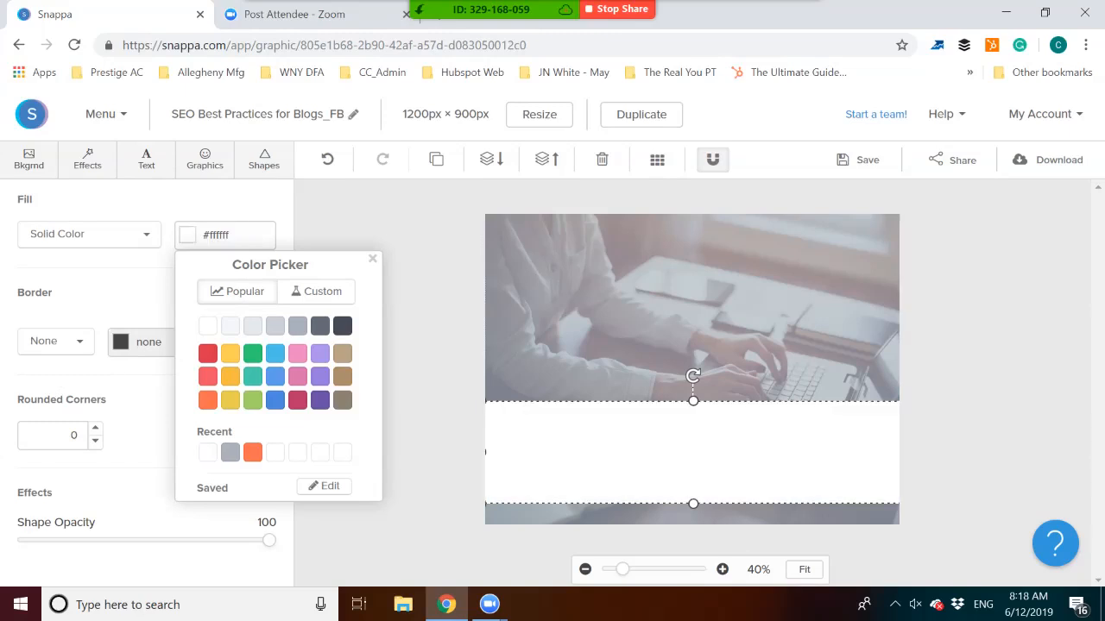
key(Escape)
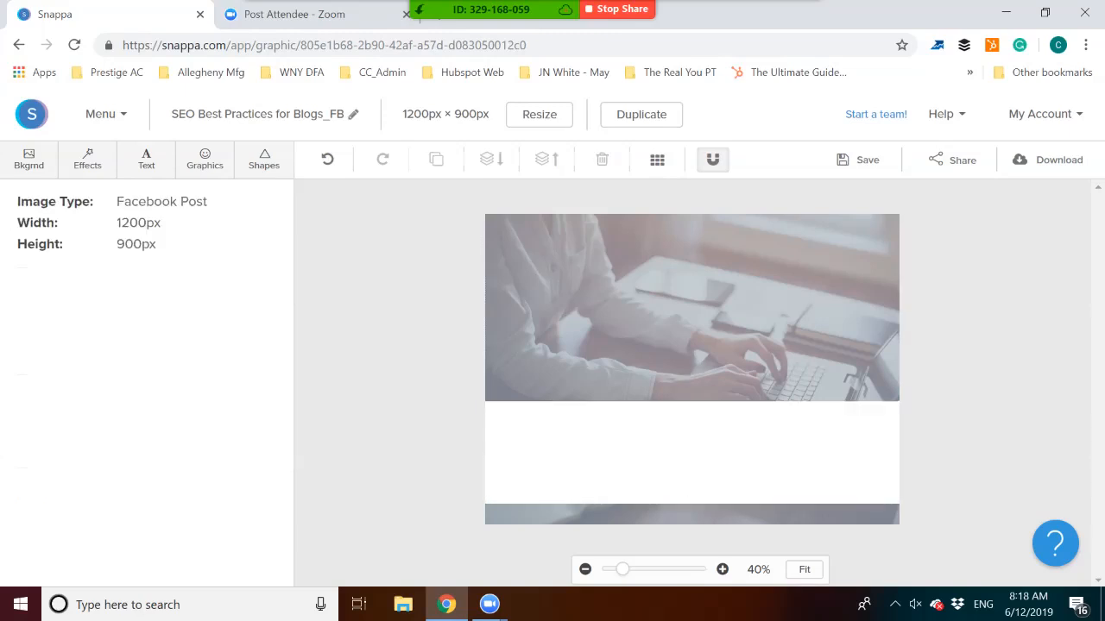
- Set the white band's shape opacity to 79 and move the band up to the middle of the photo
click(692, 452)
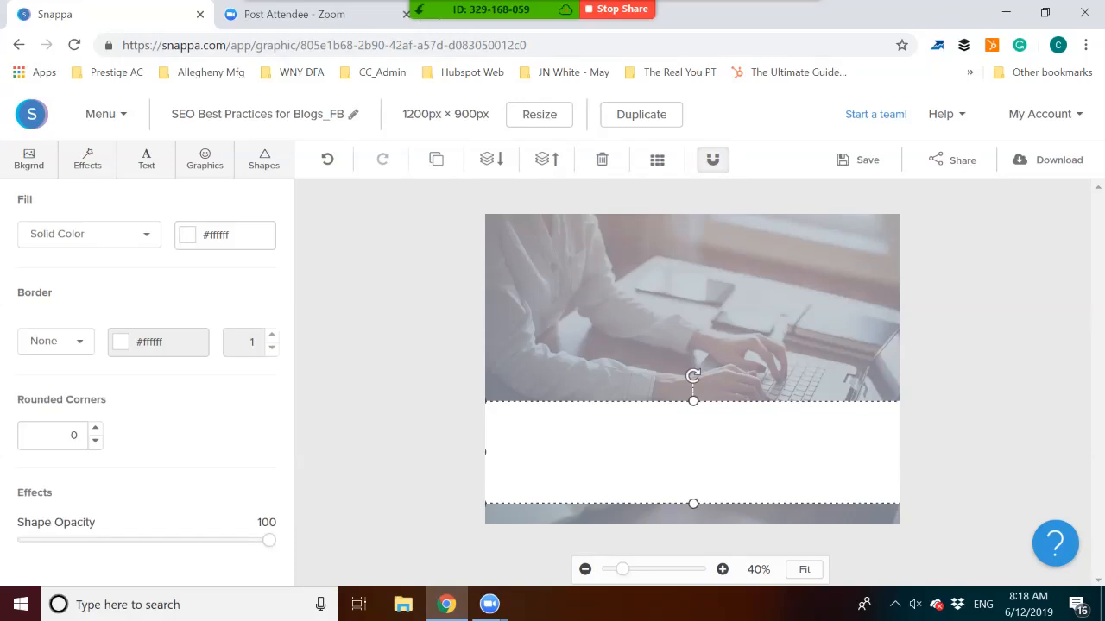
drag(268, 540, 217, 540)
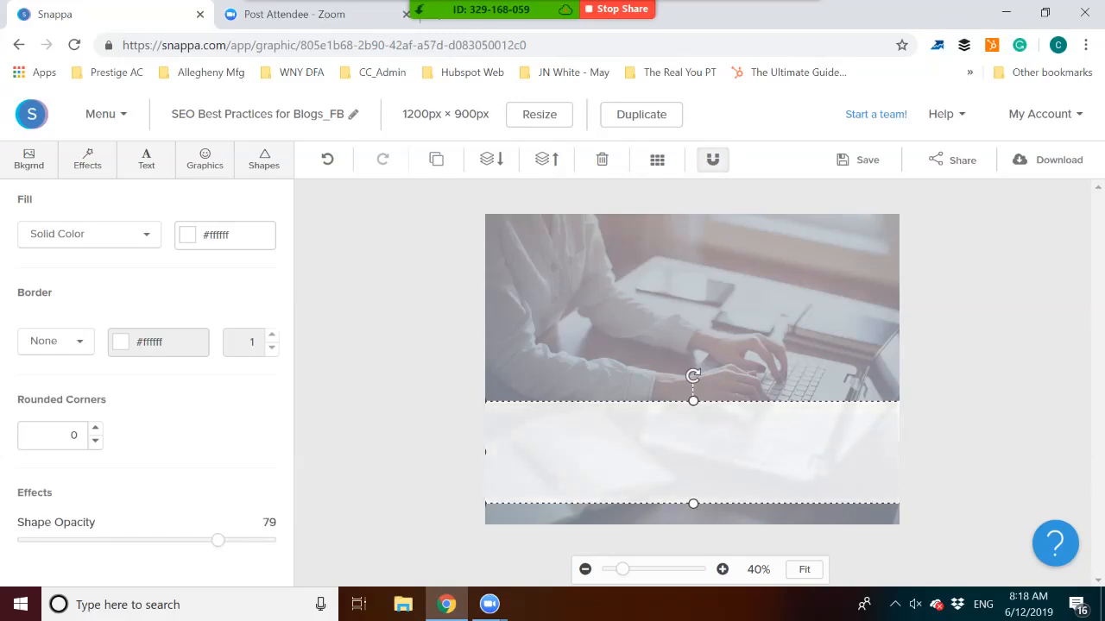
drag(692, 452, 697, 361)
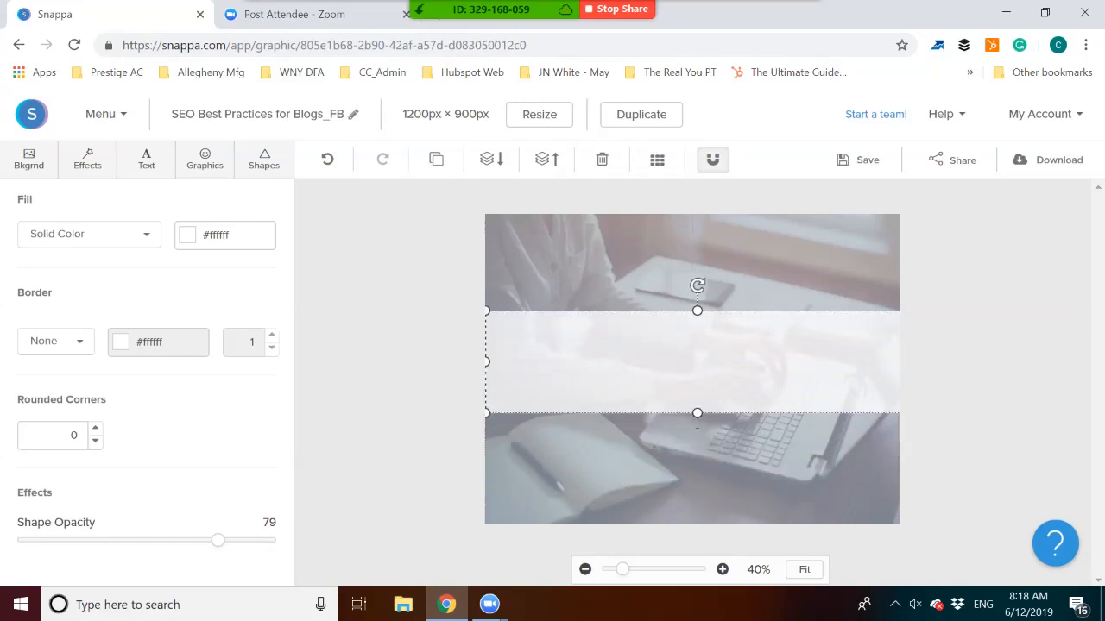
key(Down)
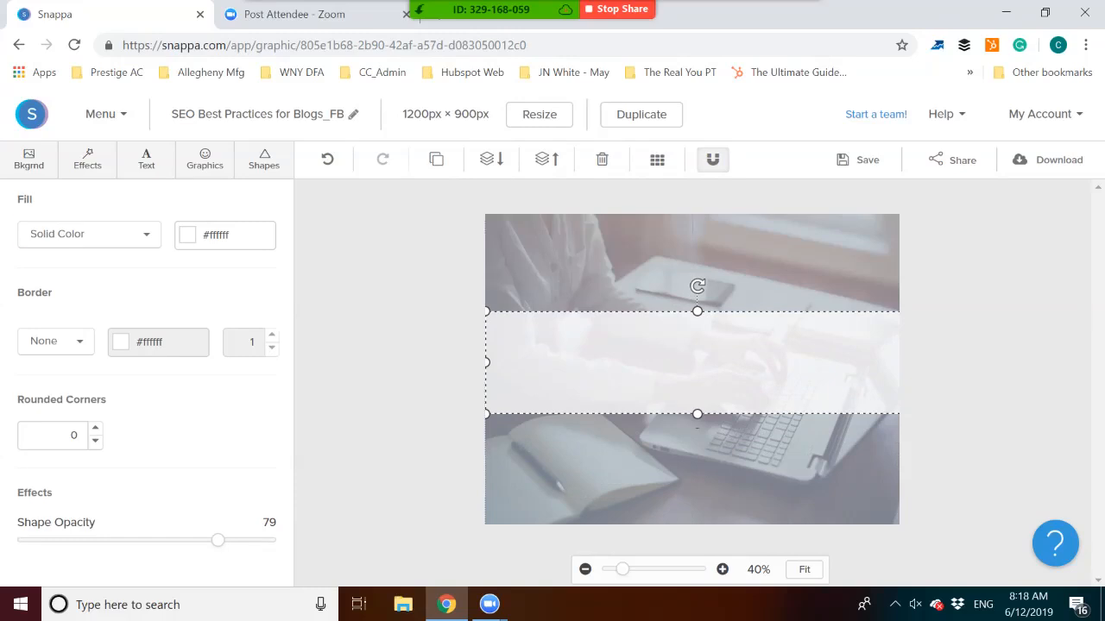
key(Escape)
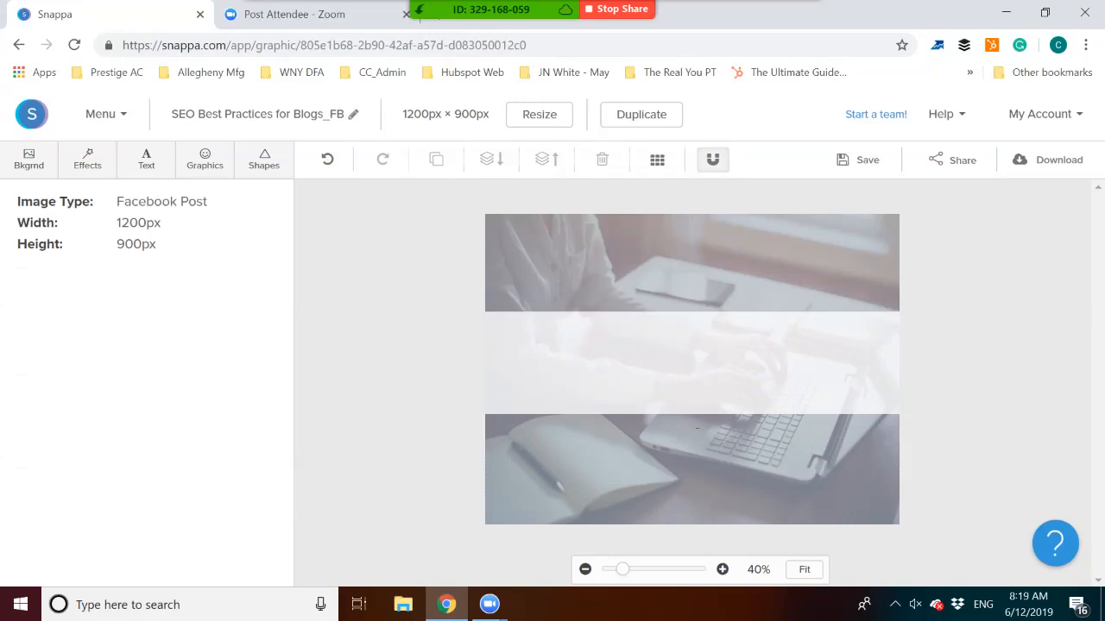
click(697, 362)
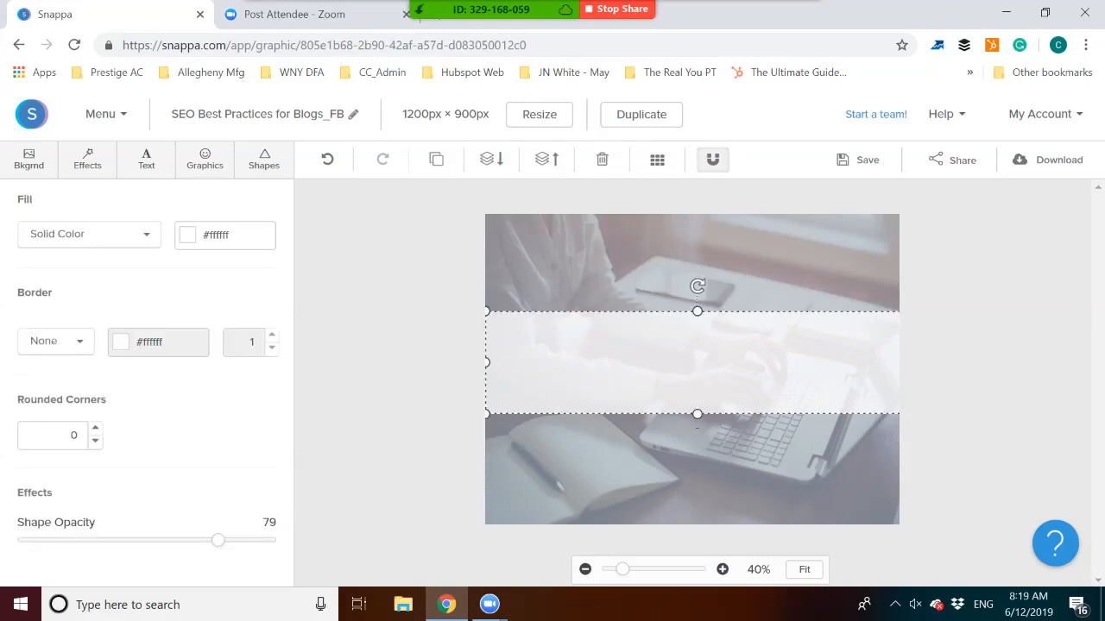
key(Escape)
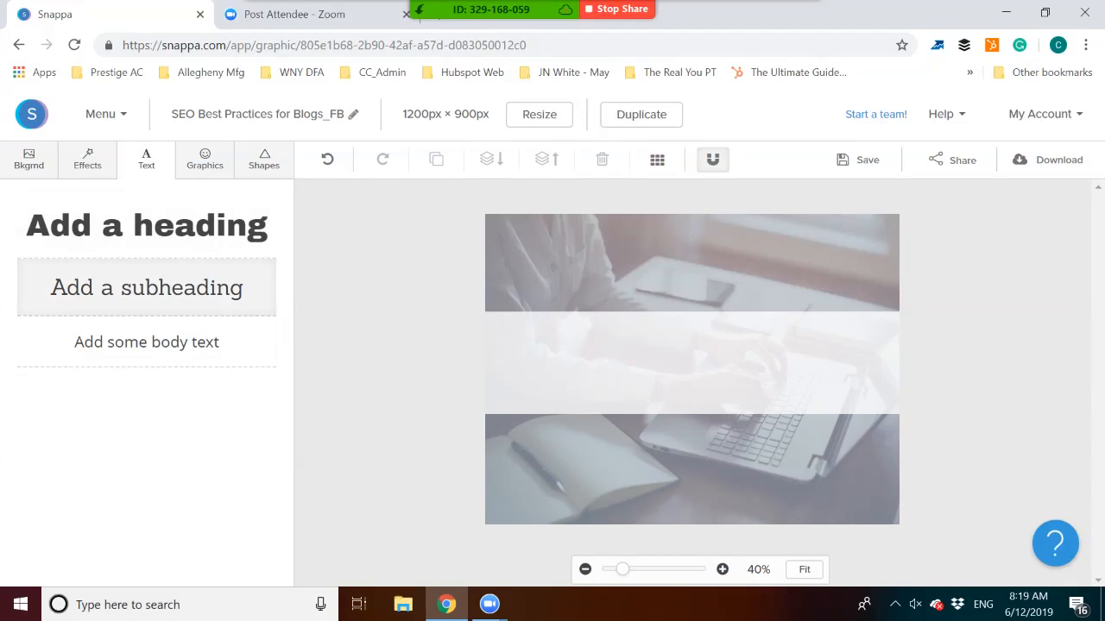
drag(237, 376, 69, 338)
click(146, 287)
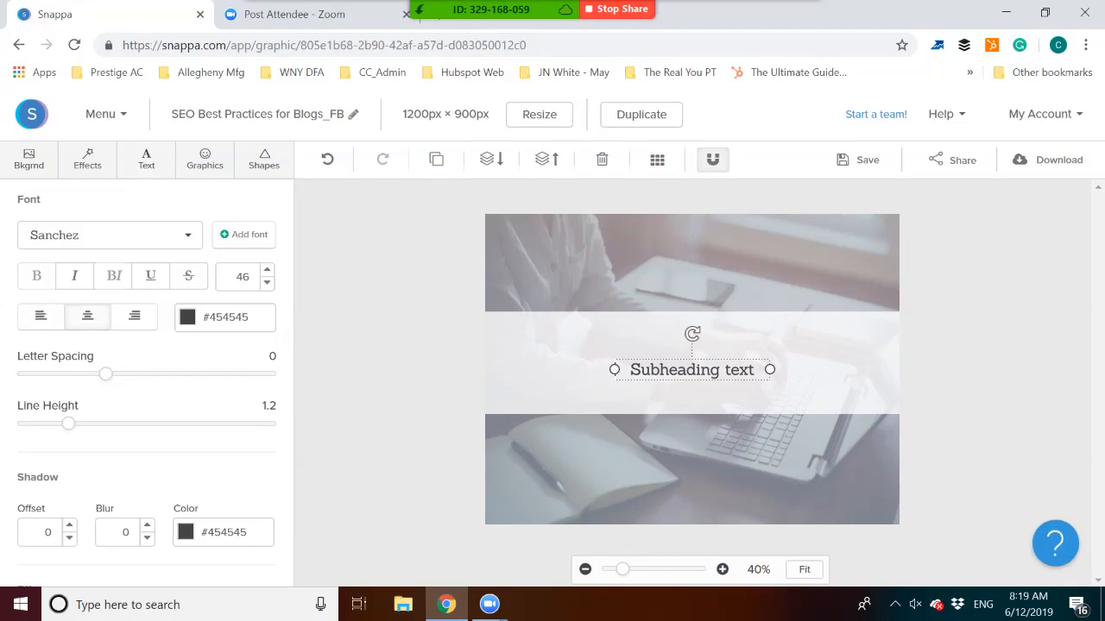
key(Delete)
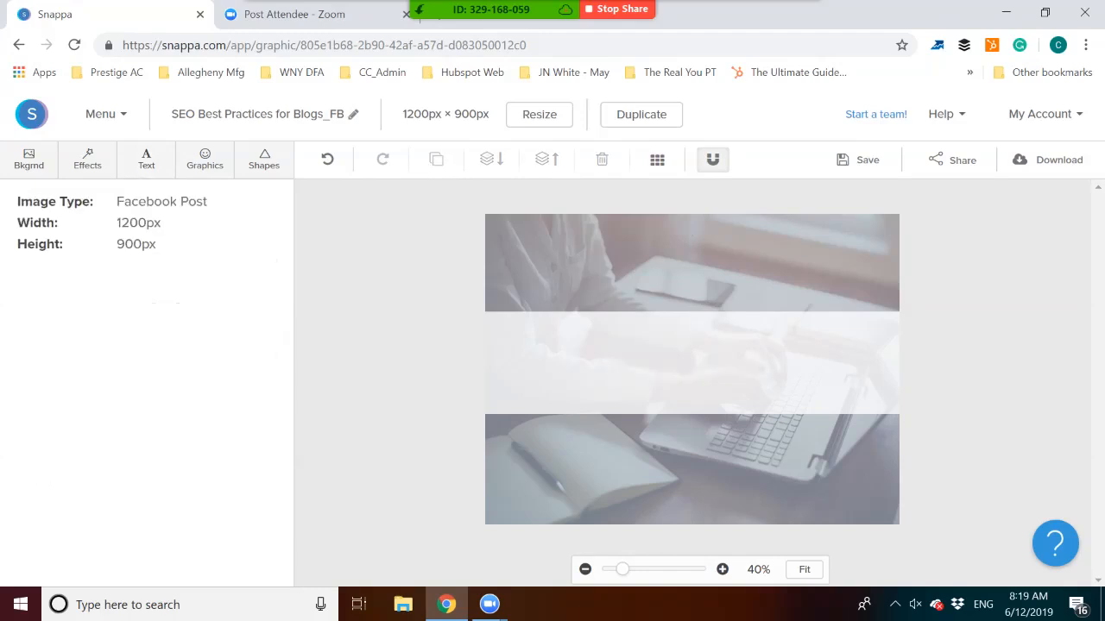
- Add a heading text on the white band and set its font to Arimo
click(146, 159)
click(148, 224)
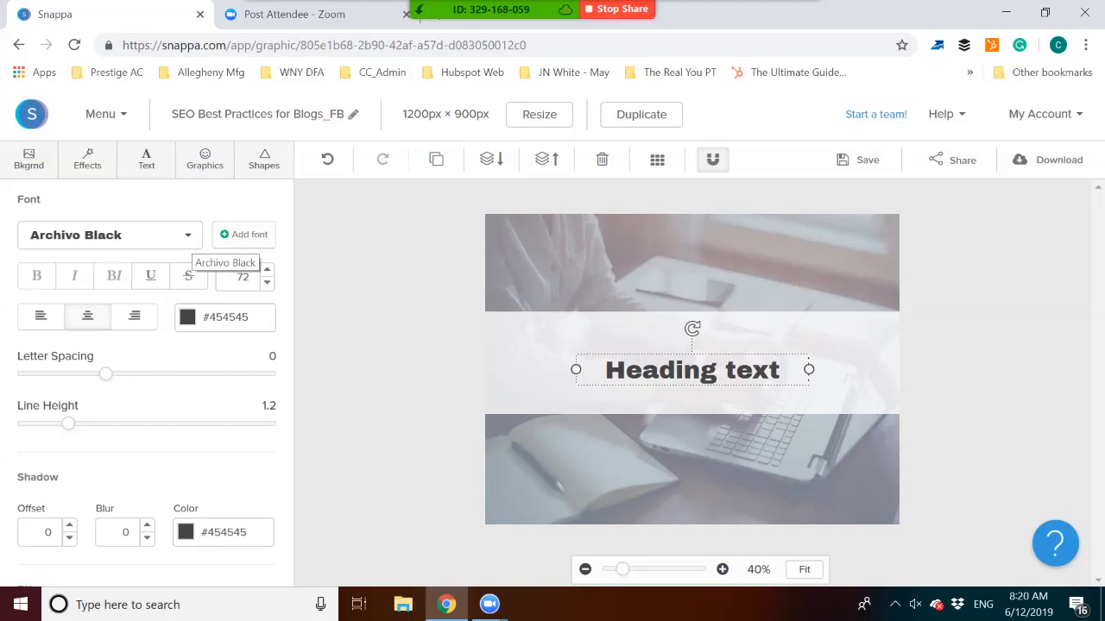
click(185, 242)
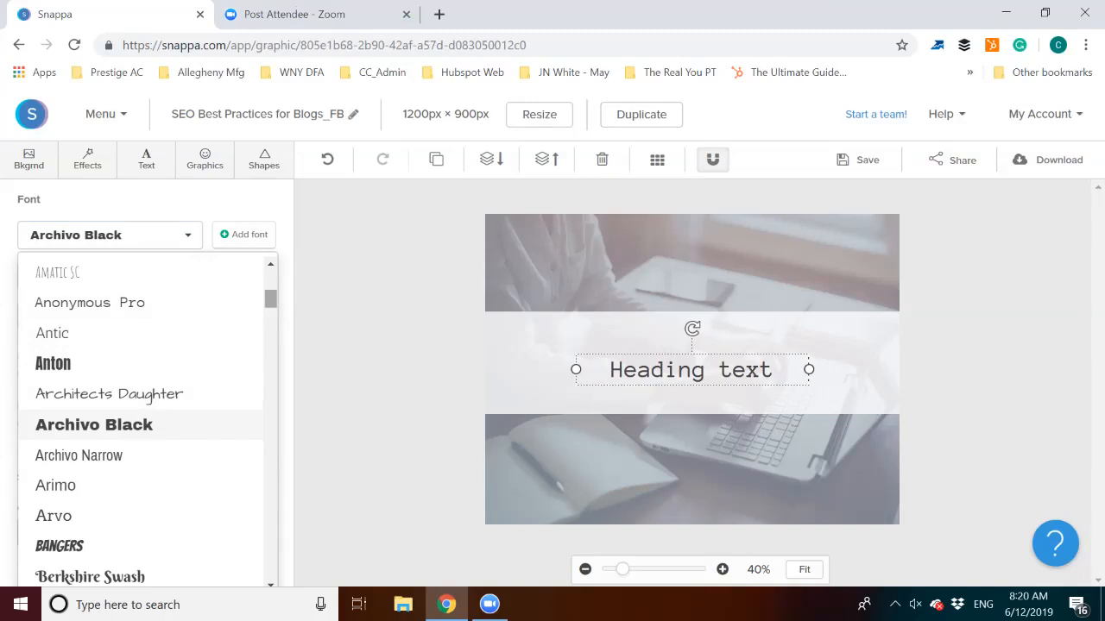
scroll(143, 423, down, 6)
scroll(142, 423, down, 4)
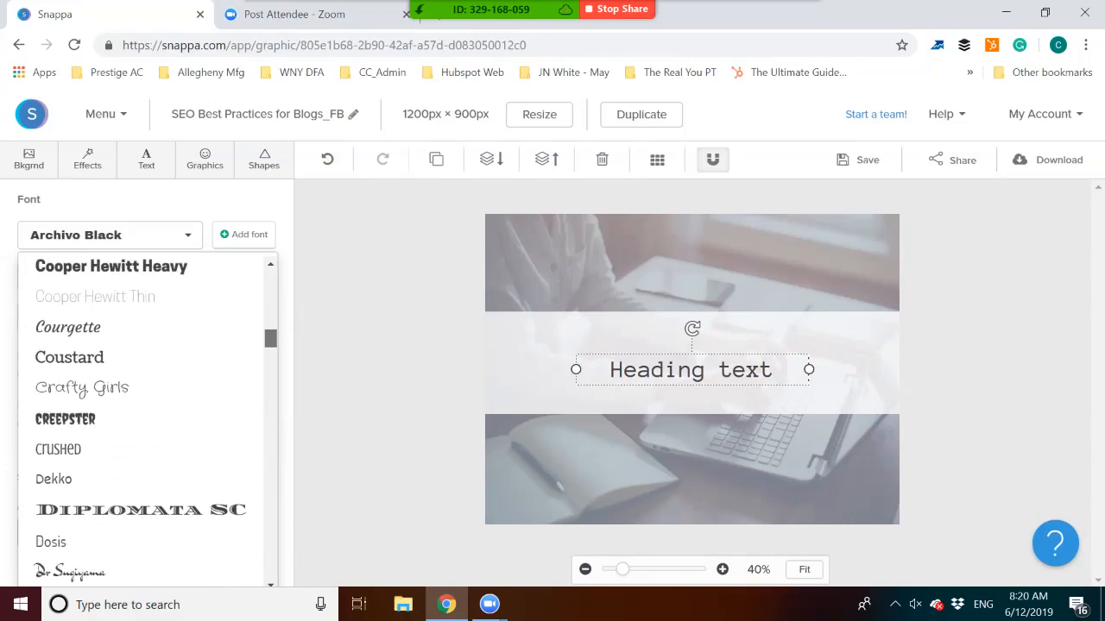
scroll(143, 423, down, 2)
scroll(143, 423, down, 4)
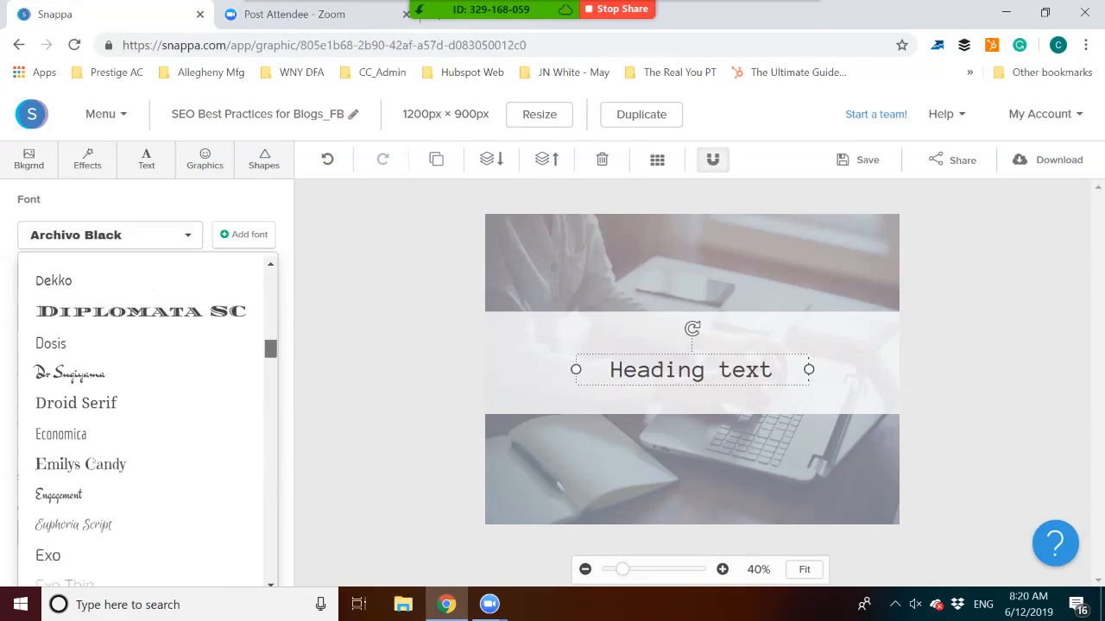
scroll(142, 423, down, 8)
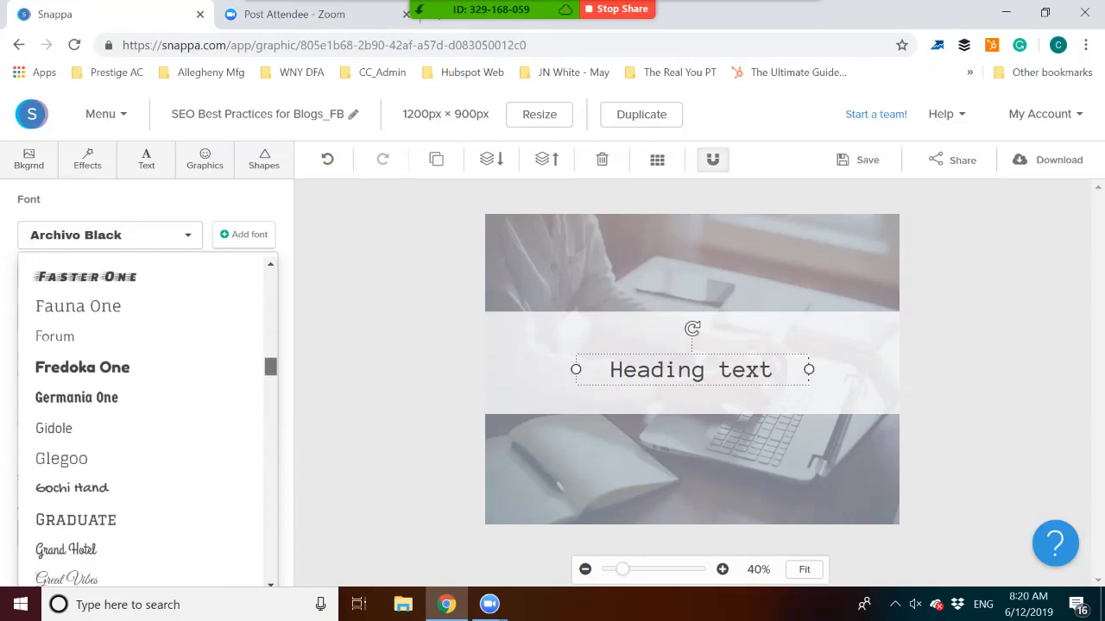
scroll(147, 421, down, 4)
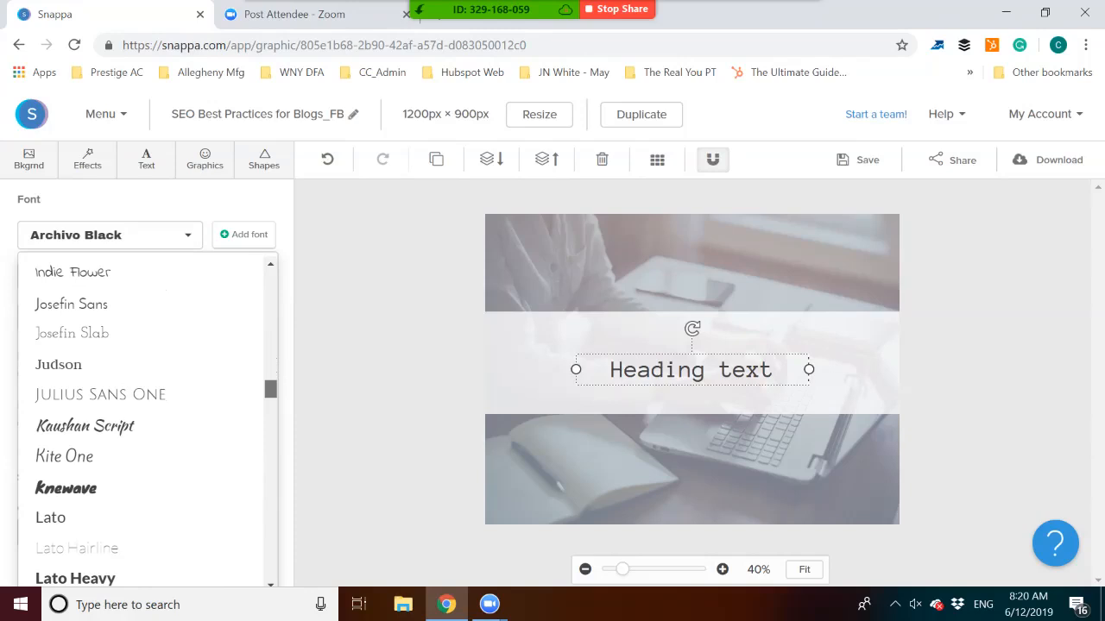
scroll(143, 423, down, 6)
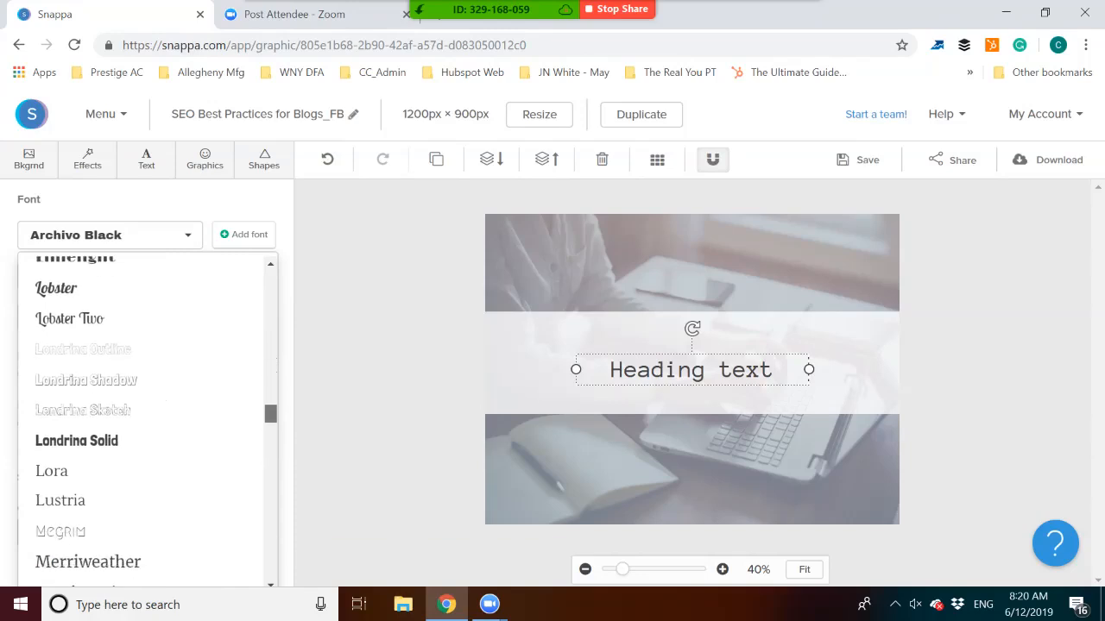
scroll(142, 423, down, 2)
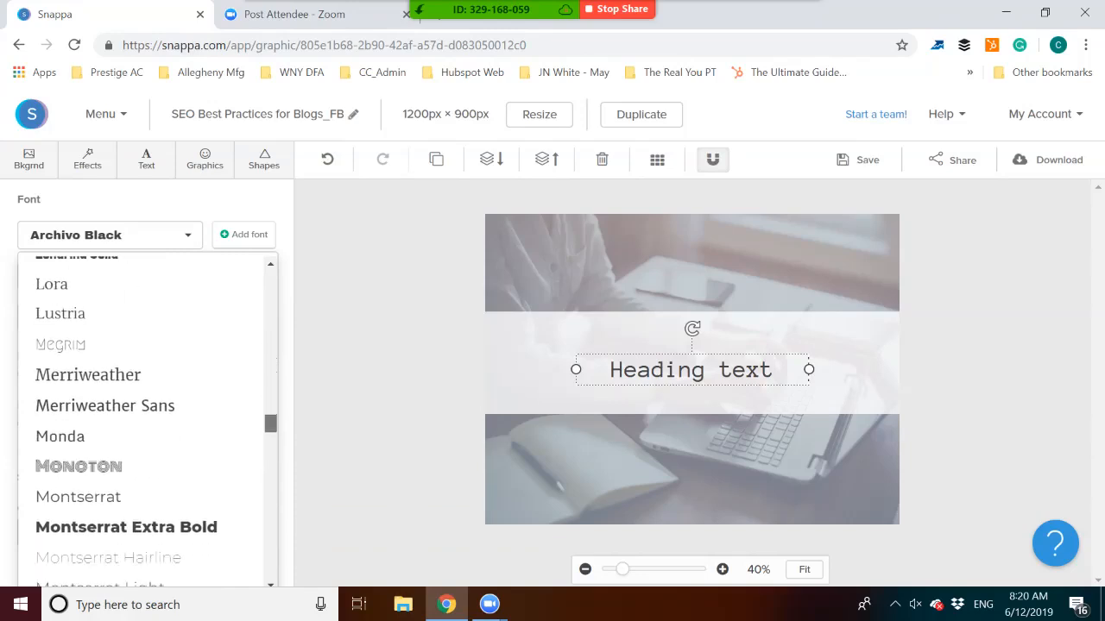
scroll(142, 423, up, 15)
scroll(143, 423, up, 10)
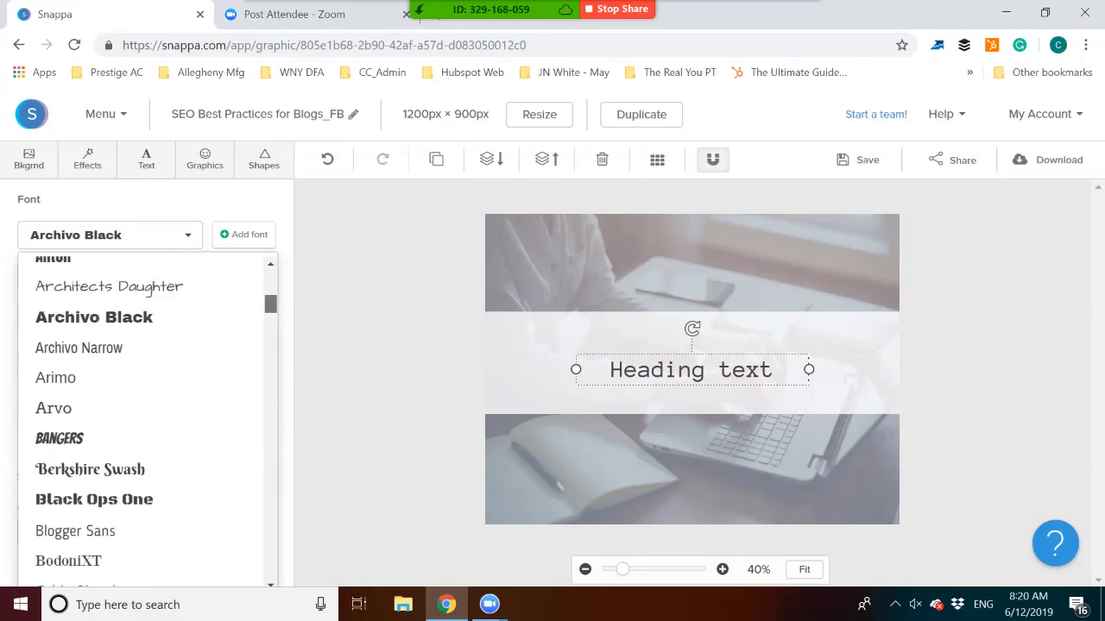
scroll(142, 423, up, 3)
scroll(143, 423, down, 1)
scroll(142, 423, up, 3)
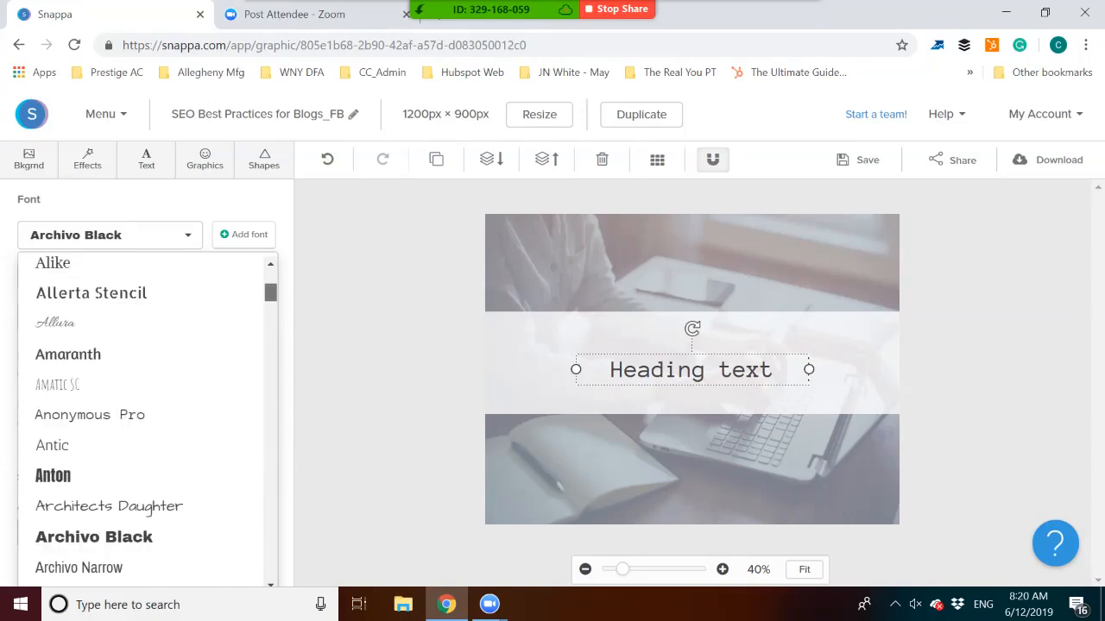
scroll(143, 422, down, 3)
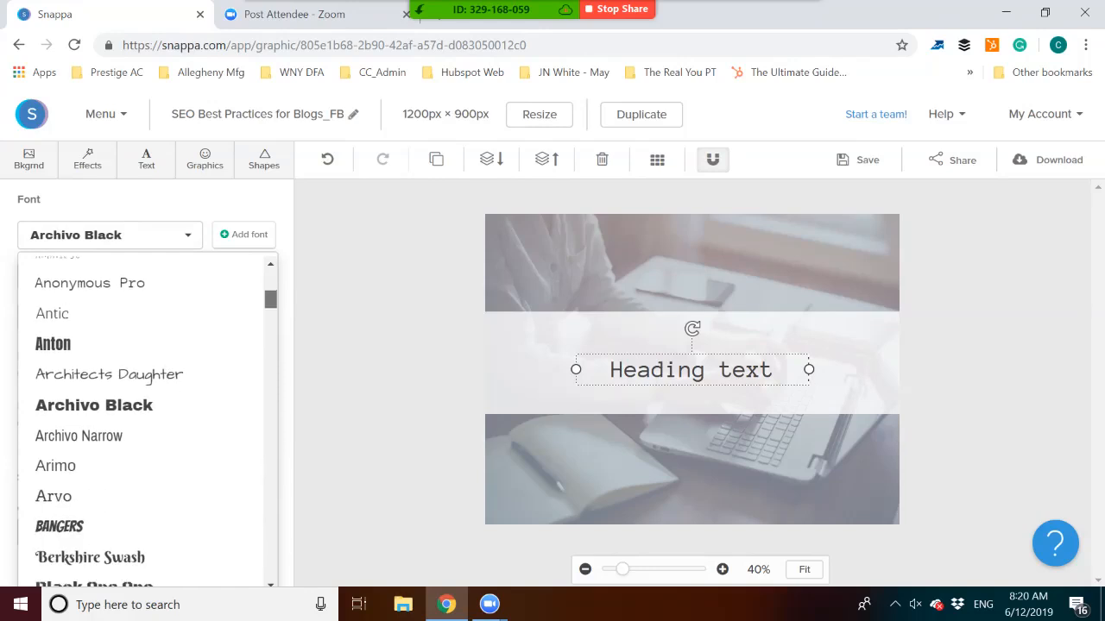
scroll(142, 423, down, 1)
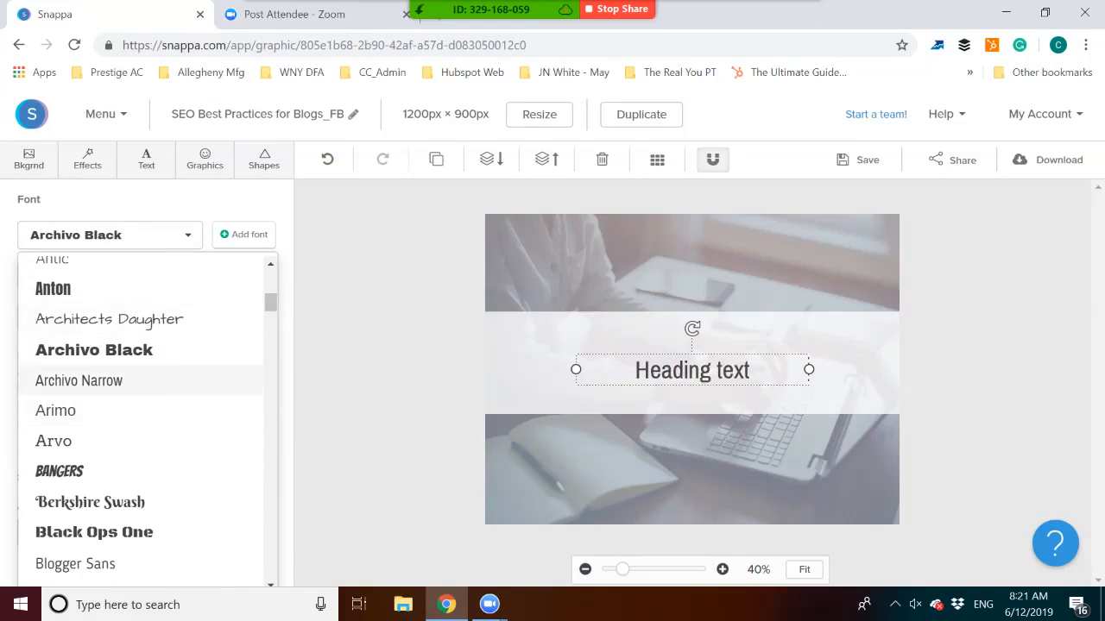
click(55, 411)
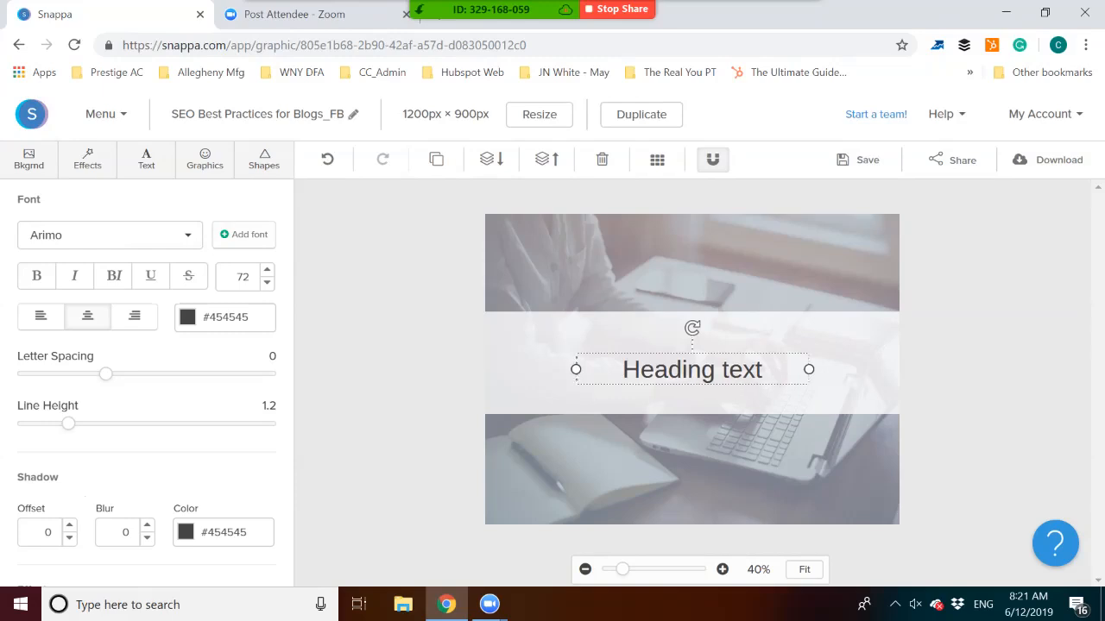
- Replace the heading placeholder with "SEO Best Practices for Blog Posts" and adjust the band and heading positions so the text sits centered in the band
double_click(663, 370)
key(BackSpace)
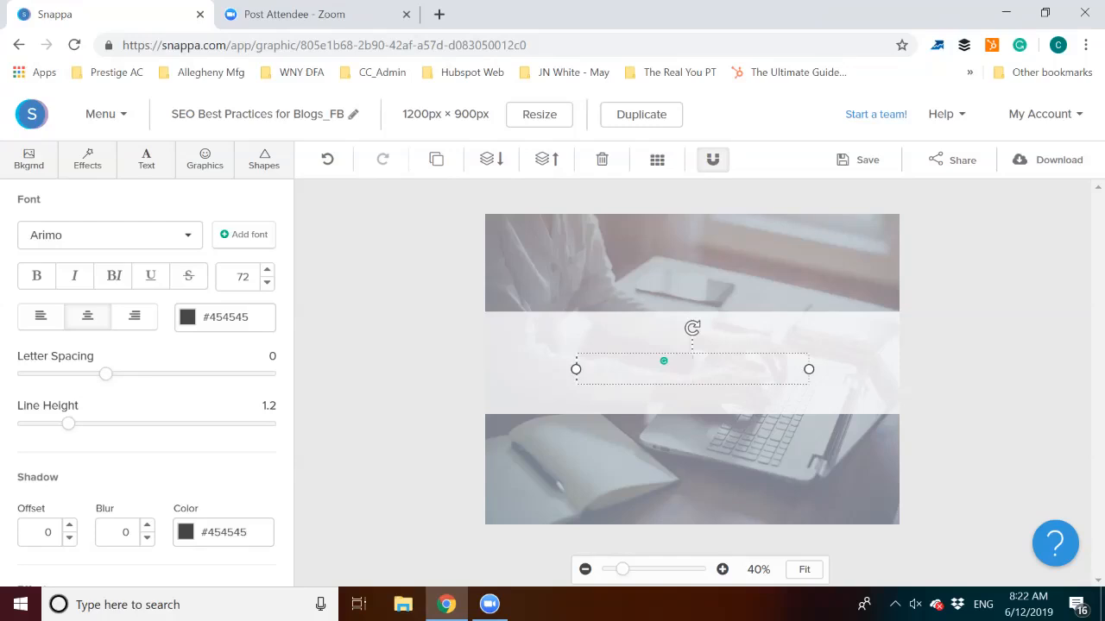
text(SEO Best Practices for)
text(B)
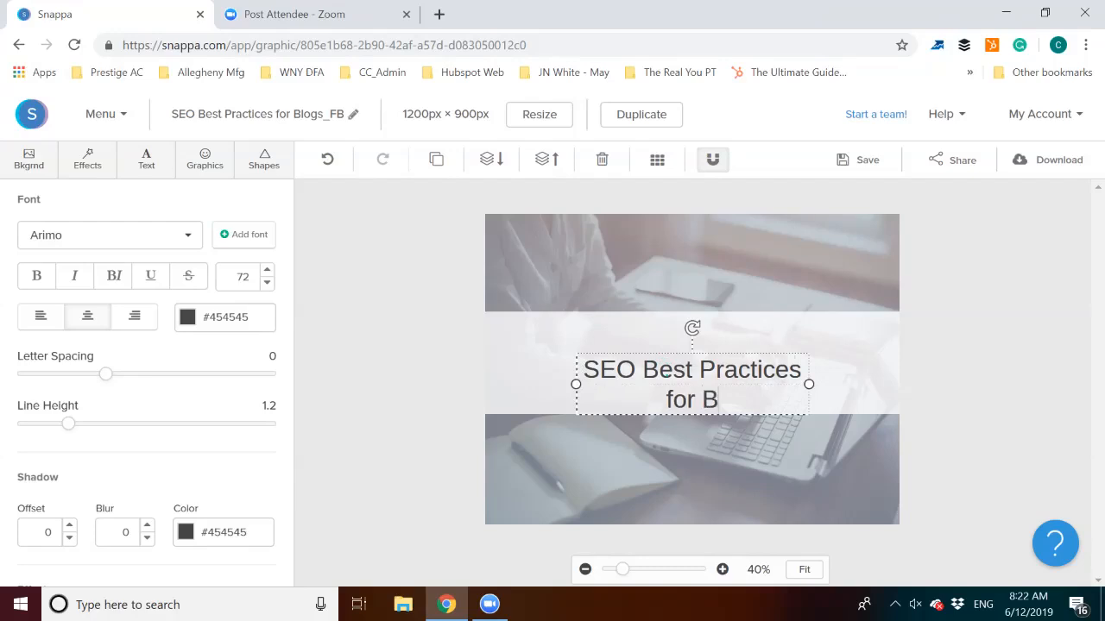
text(log)
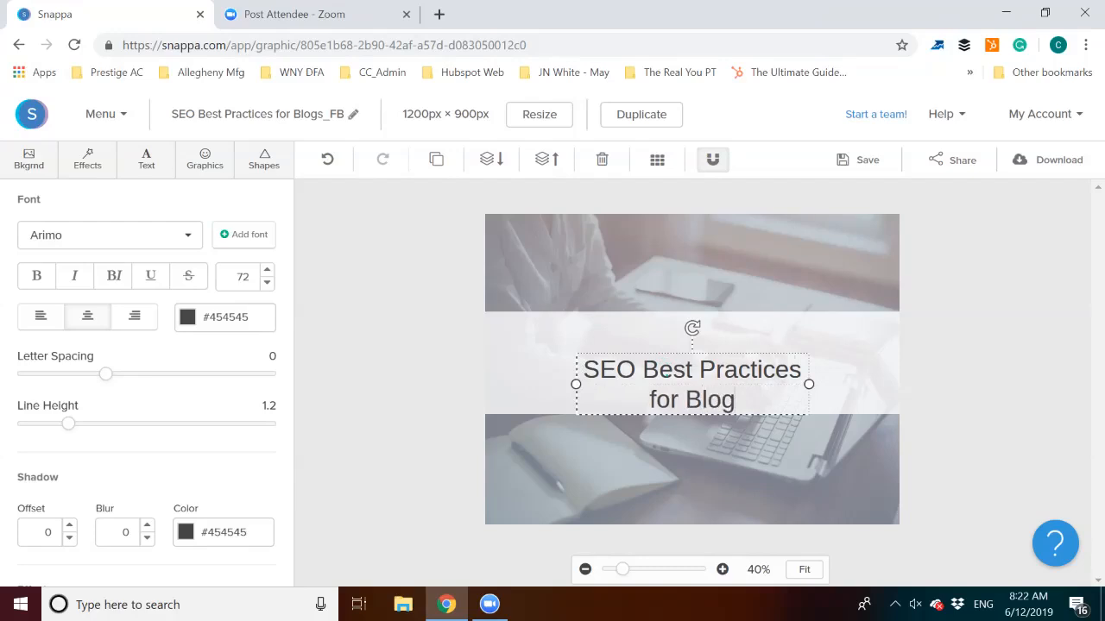
text( Posts)
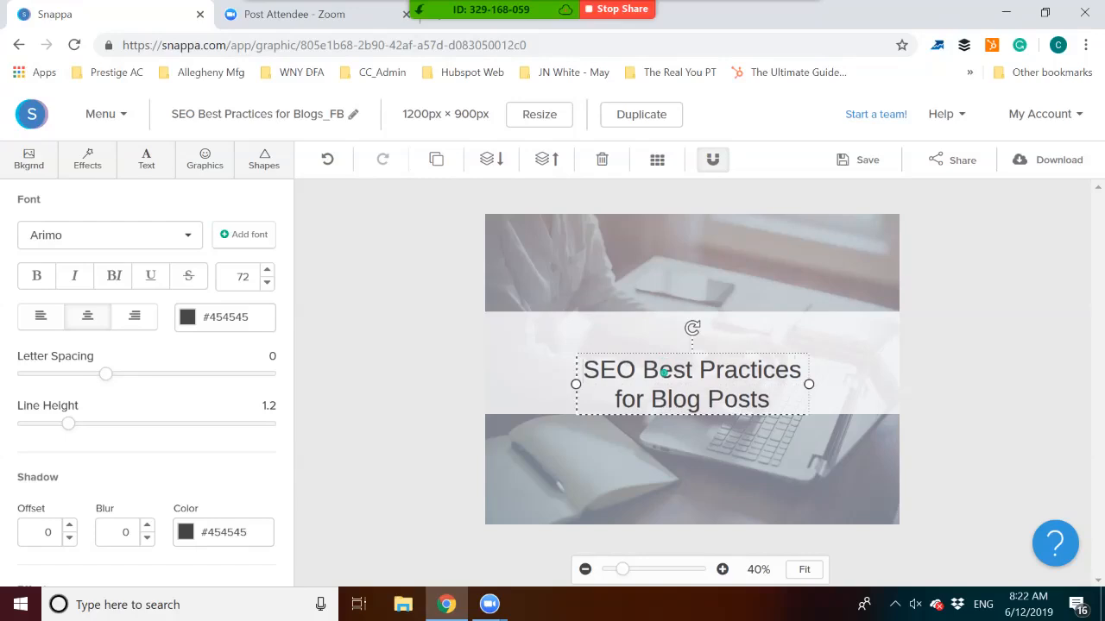
mouse_move(630, 336)
mouse_down()
mouse_move(630, 326)
mouse_move(632, 347)
mouse_up()
drag(681, 385, 681, 376)
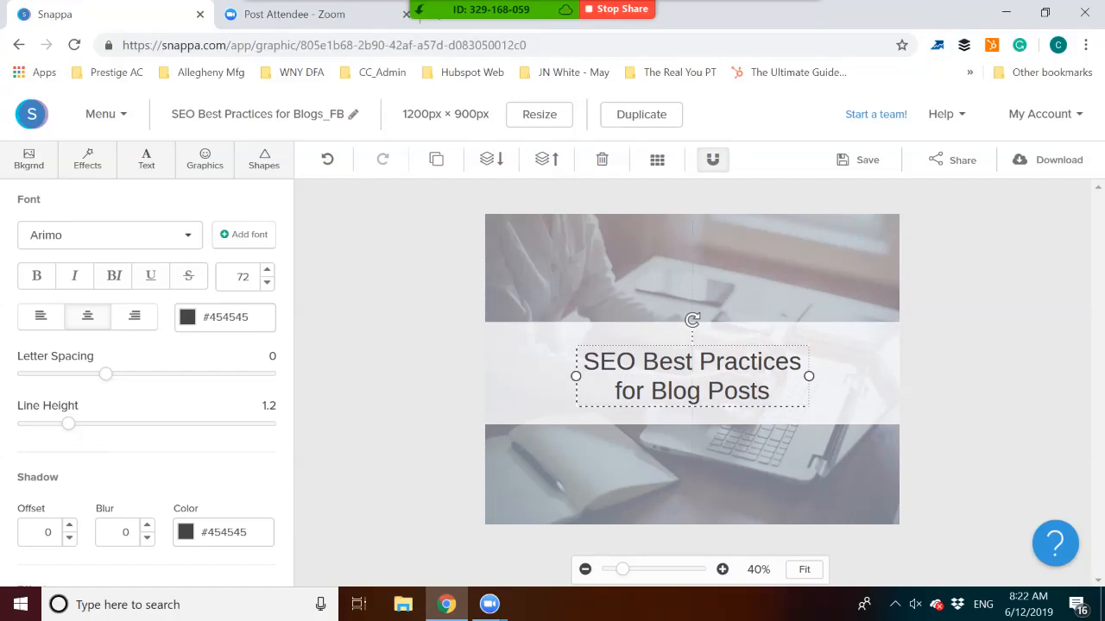
- Insert "Top 5" at the start of the heading so it reads "Top 5 SEO Best Practices for Blog Posts"
double_click(664, 363)
click(584, 362)
text(Top 5)
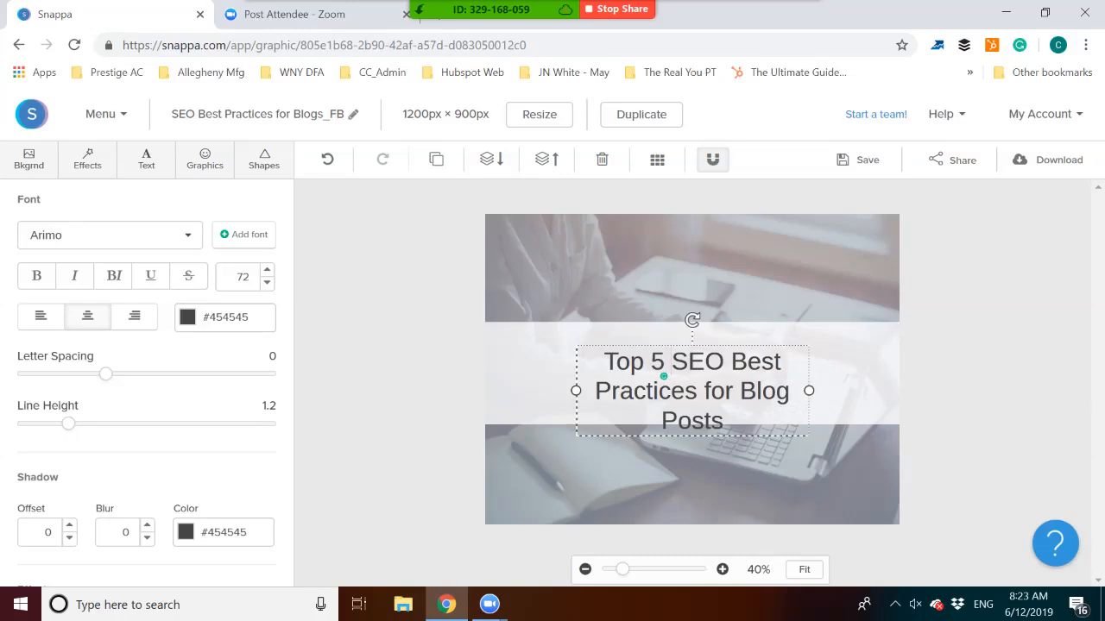
- Widen the heading's text box so the text wraps onto two lines and center it in the white band
drag(711, 391, 724, 391)
click(724, 420)
drag(809, 391, 855, 391)
mouse_move(576, 377)
mouse_down()
mouse_move(522, 376)
mouse_move(582, 377)
mouse_move(572, 377)
mouse_up()
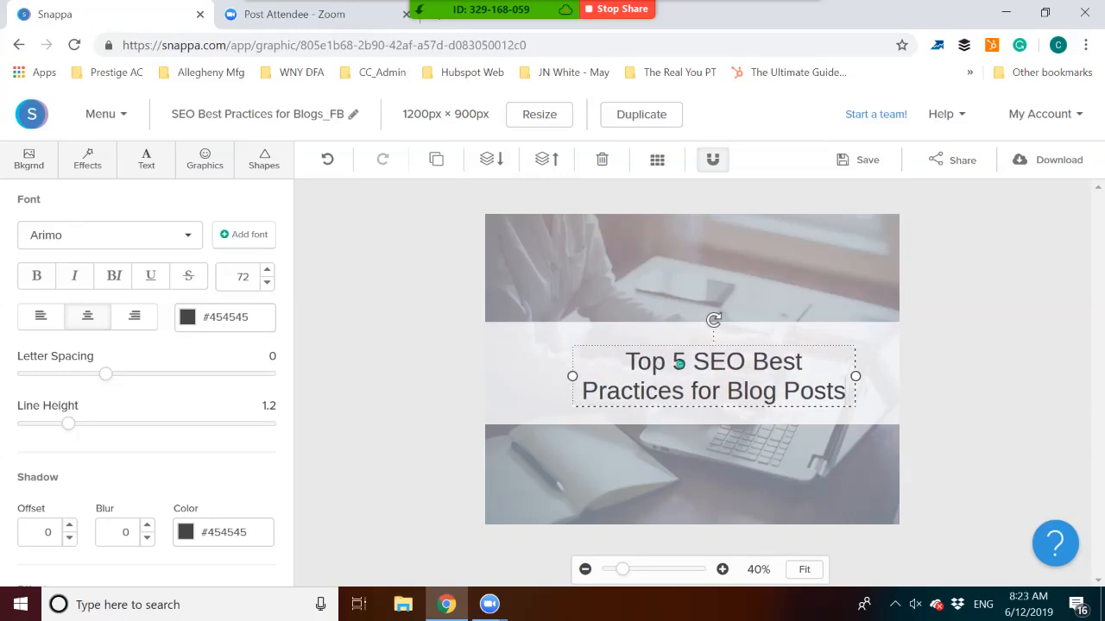
drag(708, 363, 694, 363)
click(876, 385)
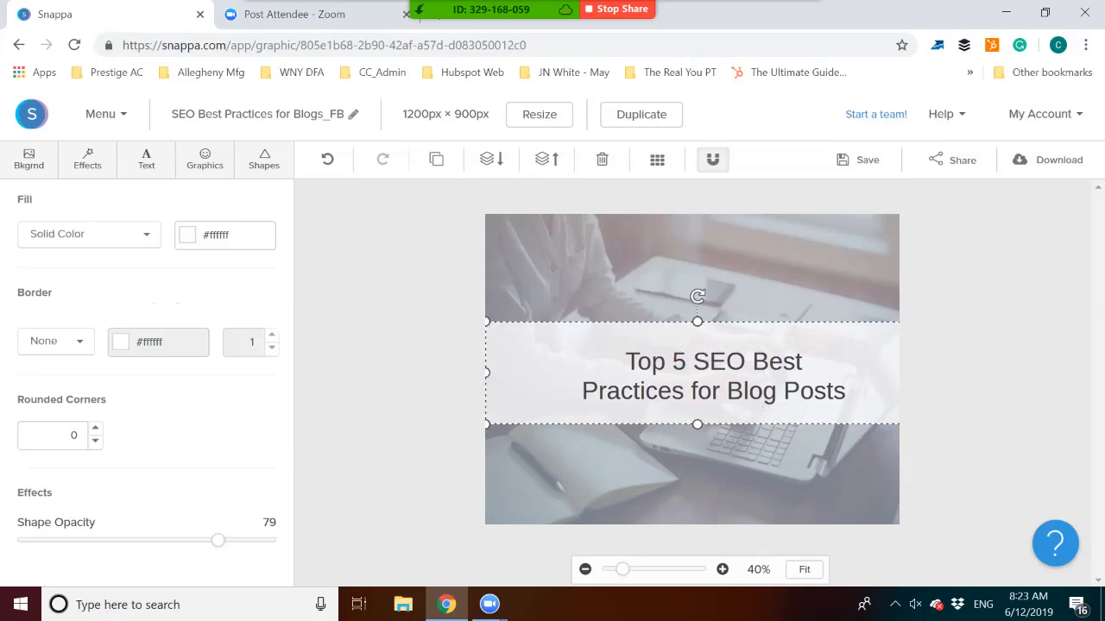
click(747, 388)
drag(747, 389, 729, 386)
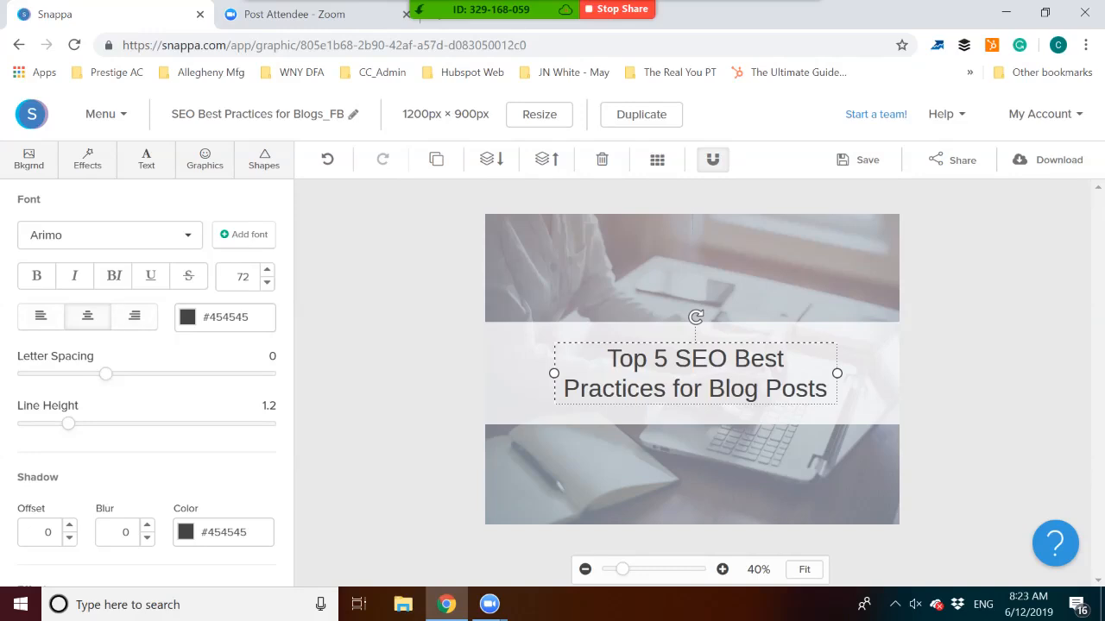
click(521, 380)
key(Escape)
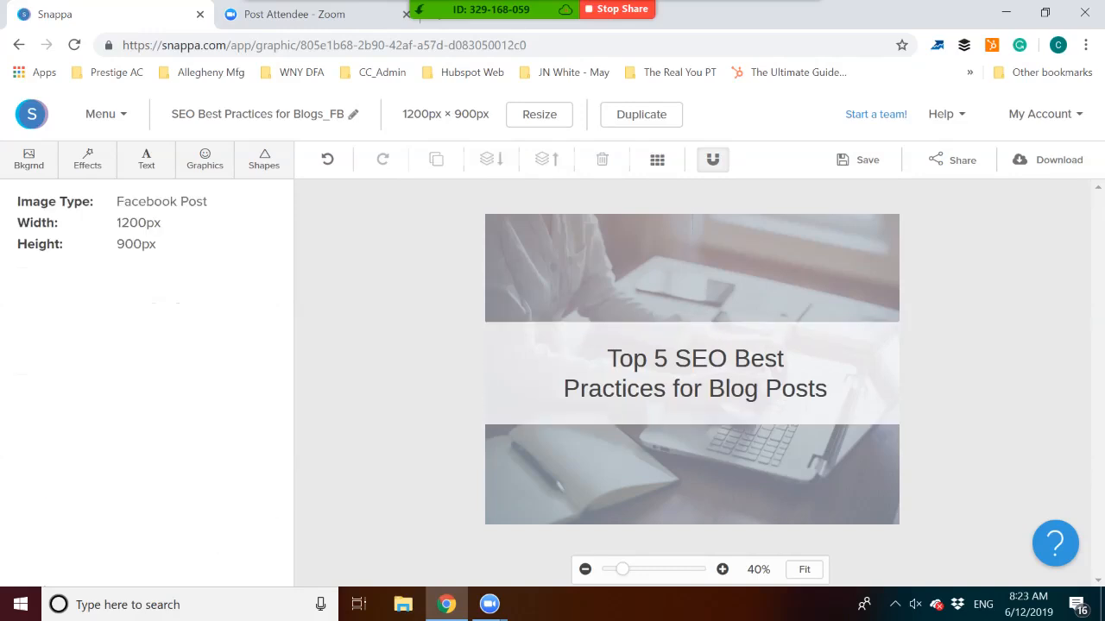
- Change the heading's font to Cooper Hewitt Thin
click(696, 374)
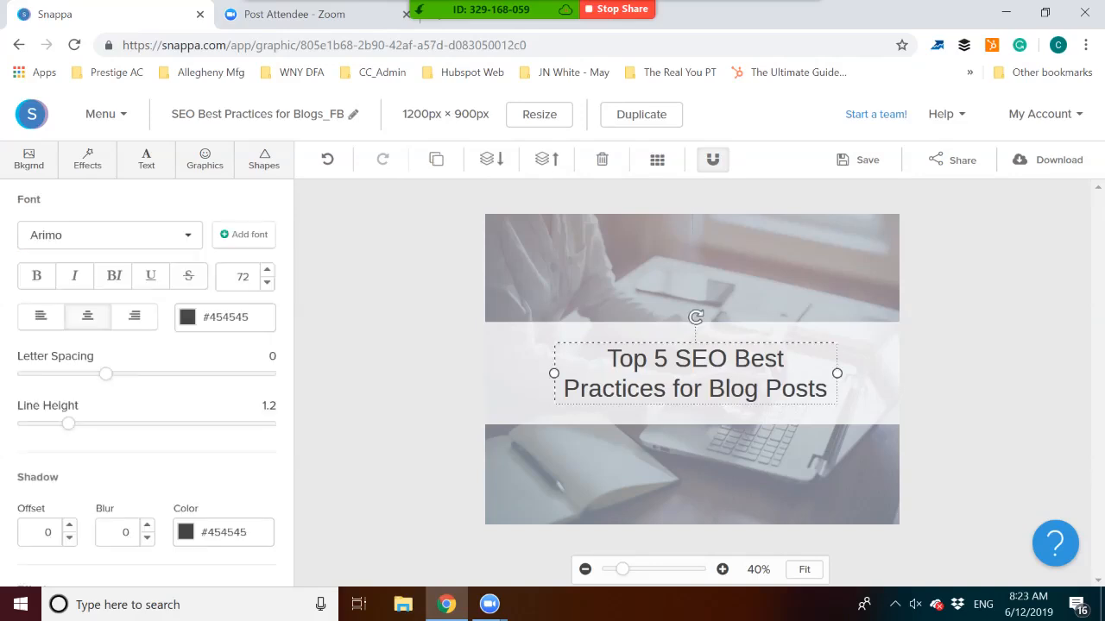
click(182, 237)
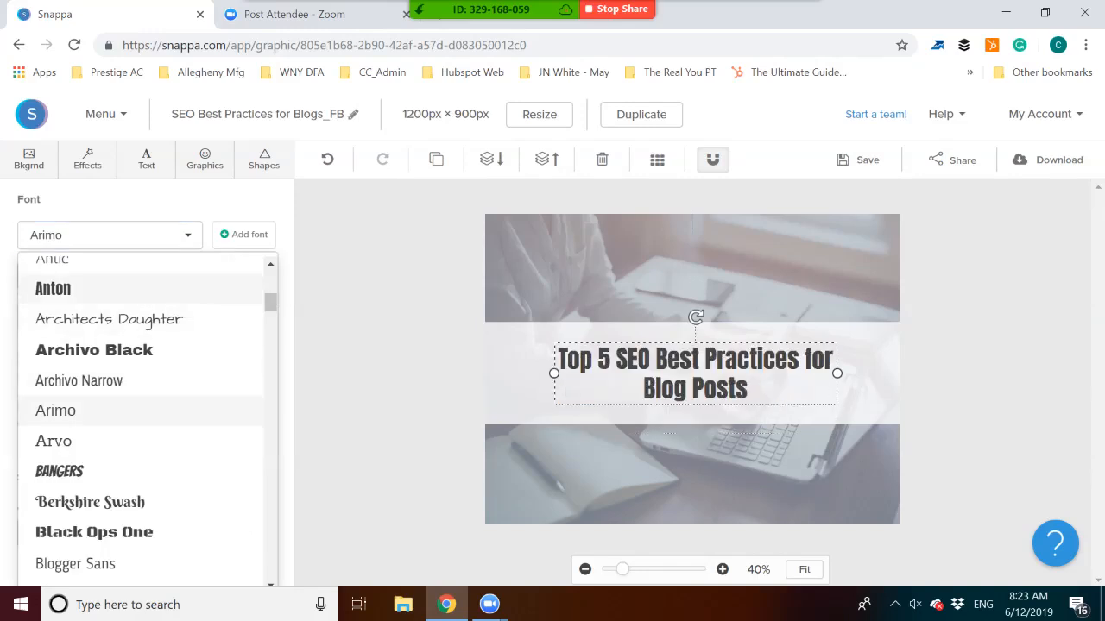
scroll(138, 288, down, 1)
scroll(147, 414, down, 6)
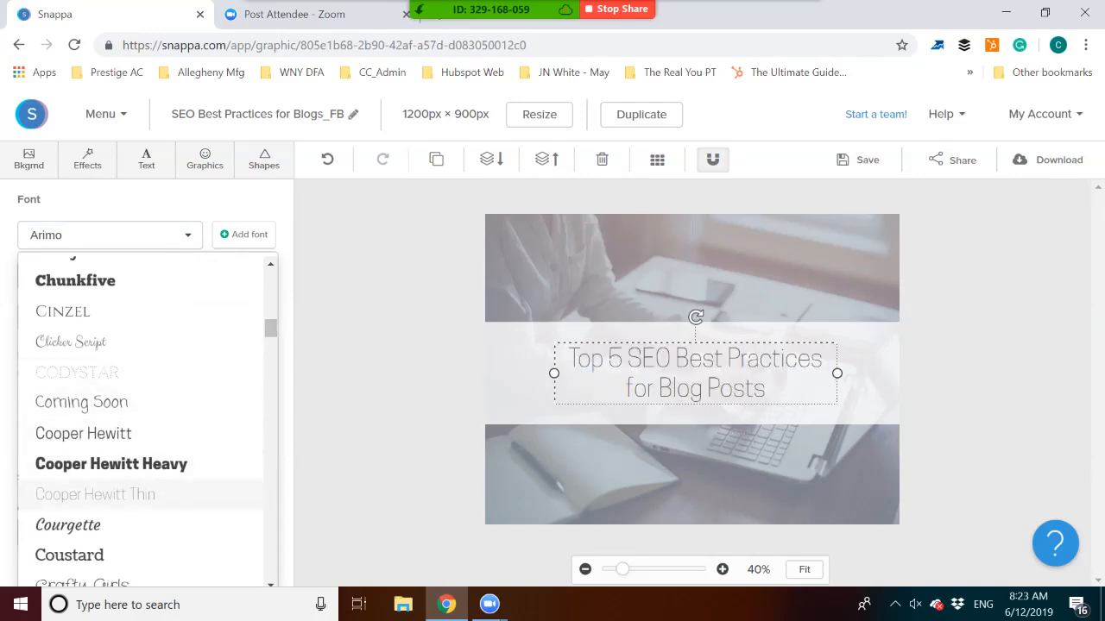
click(95, 494)
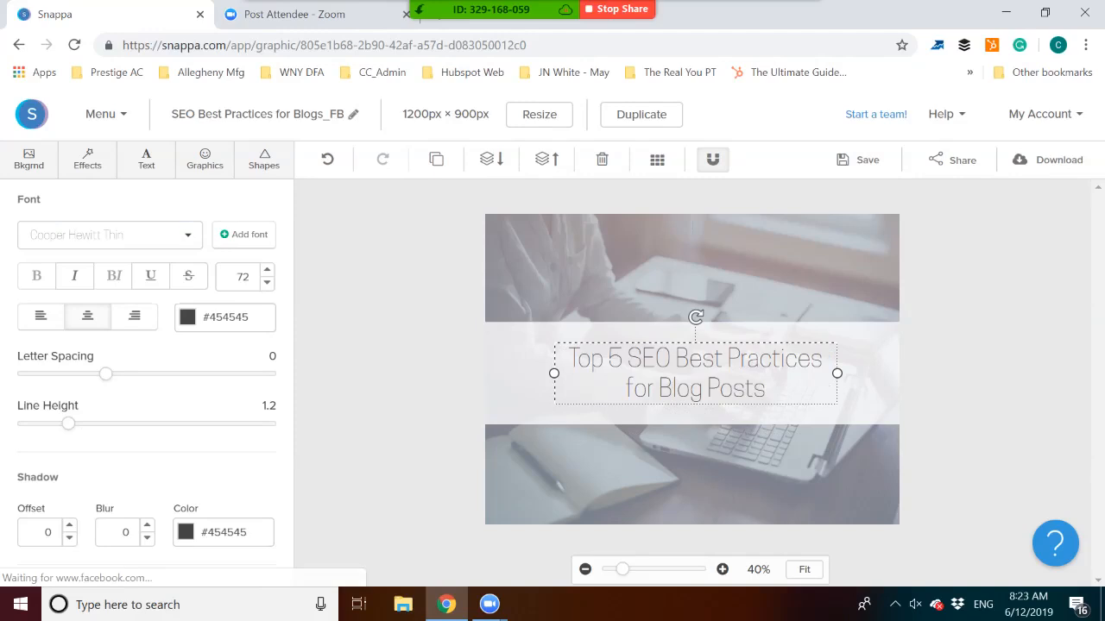
key(Escape)
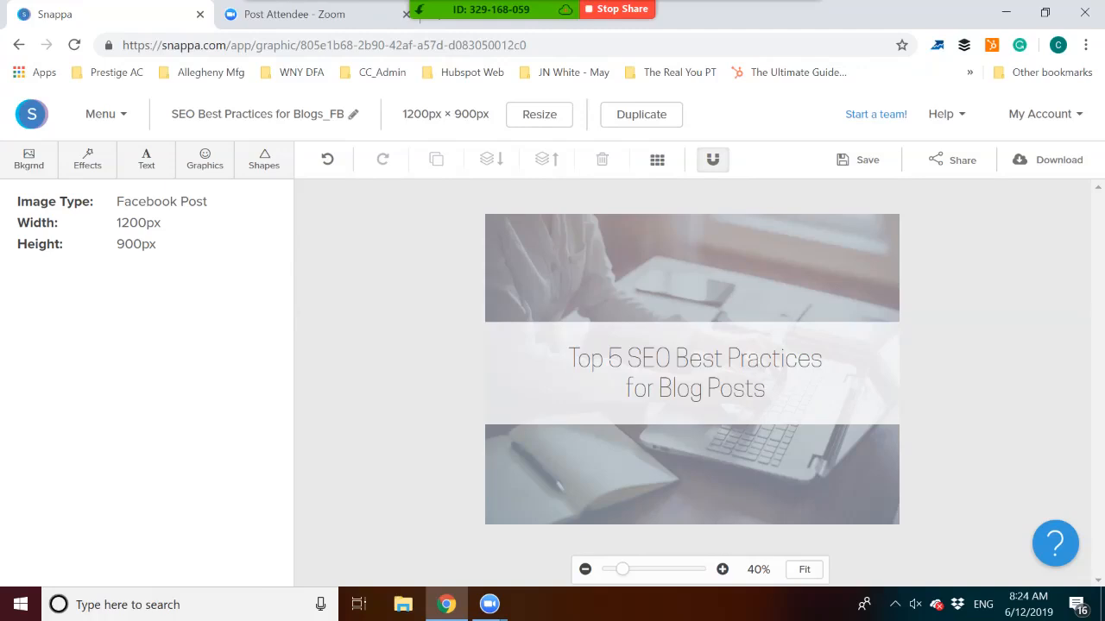
drag(17, 223, 159, 245)
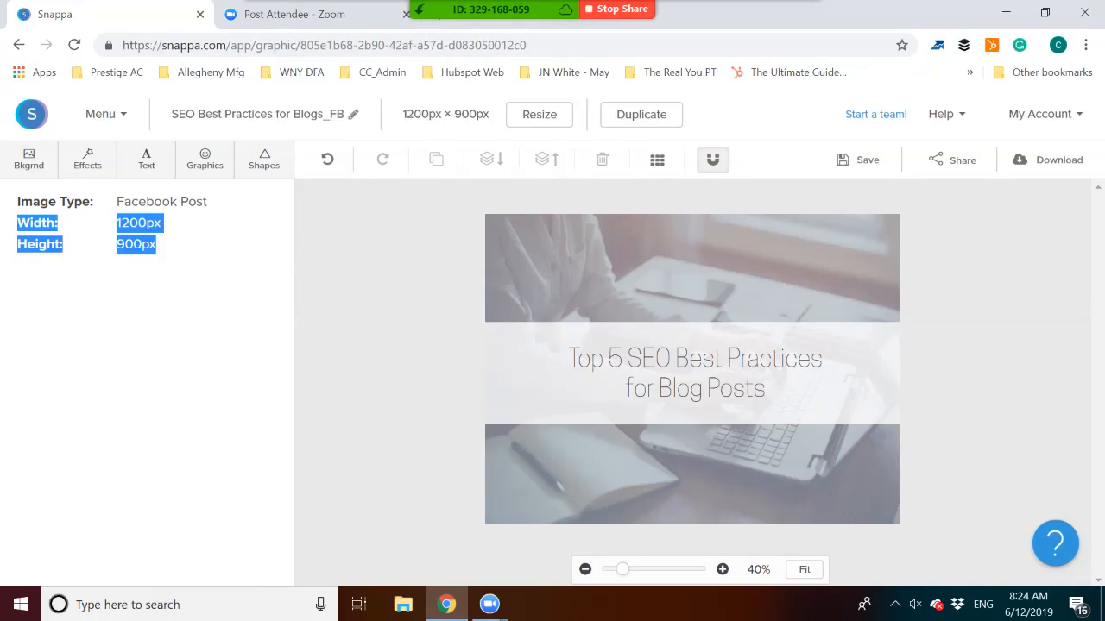
click(529, 376)
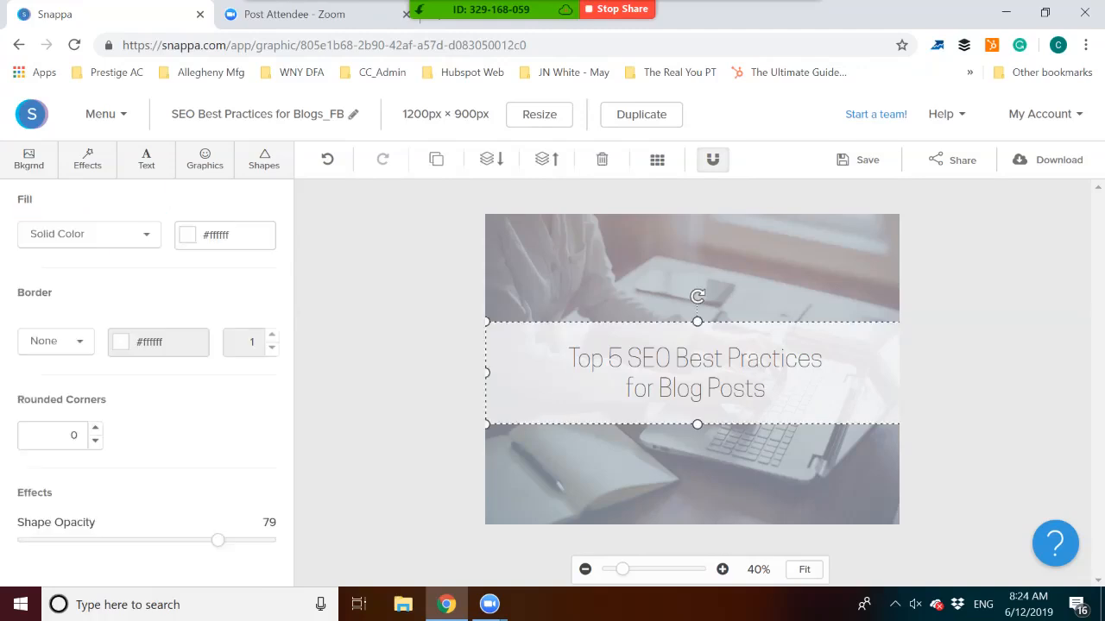
key(Escape)
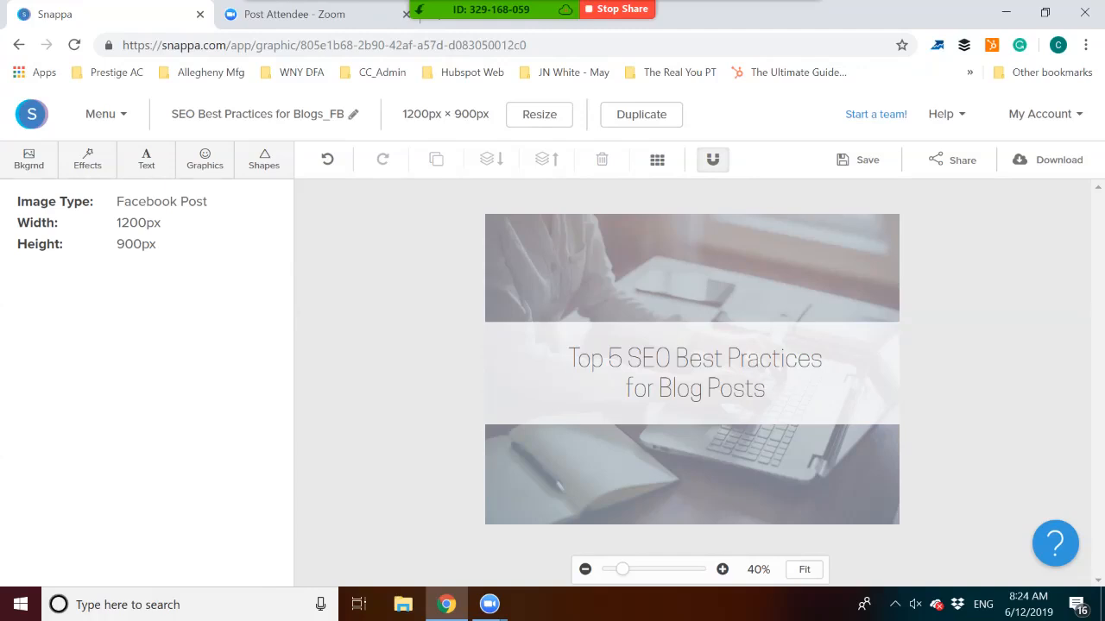
- Search the icon library for "facebook", try the plain "f" icon on the graphic and delete it
click(205, 160)
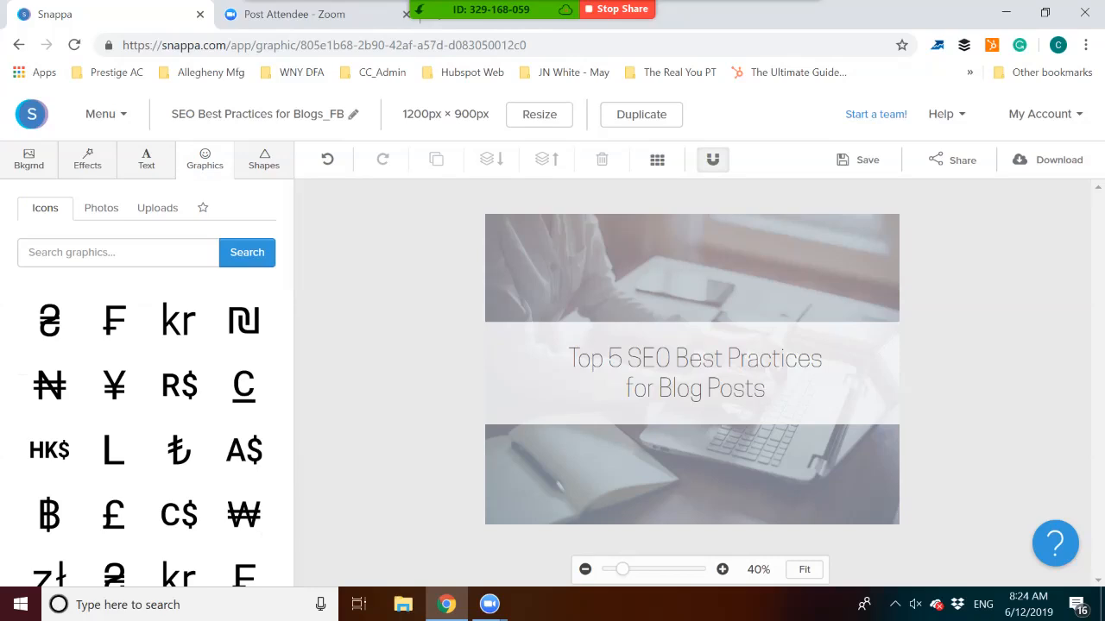
click(119, 253)
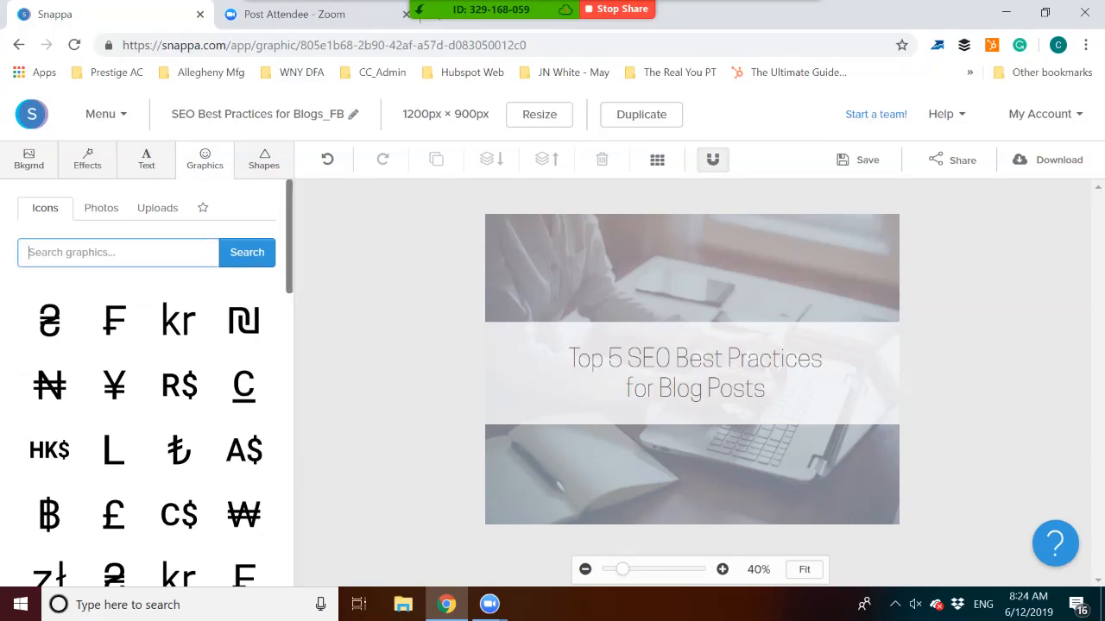
text(facebook)
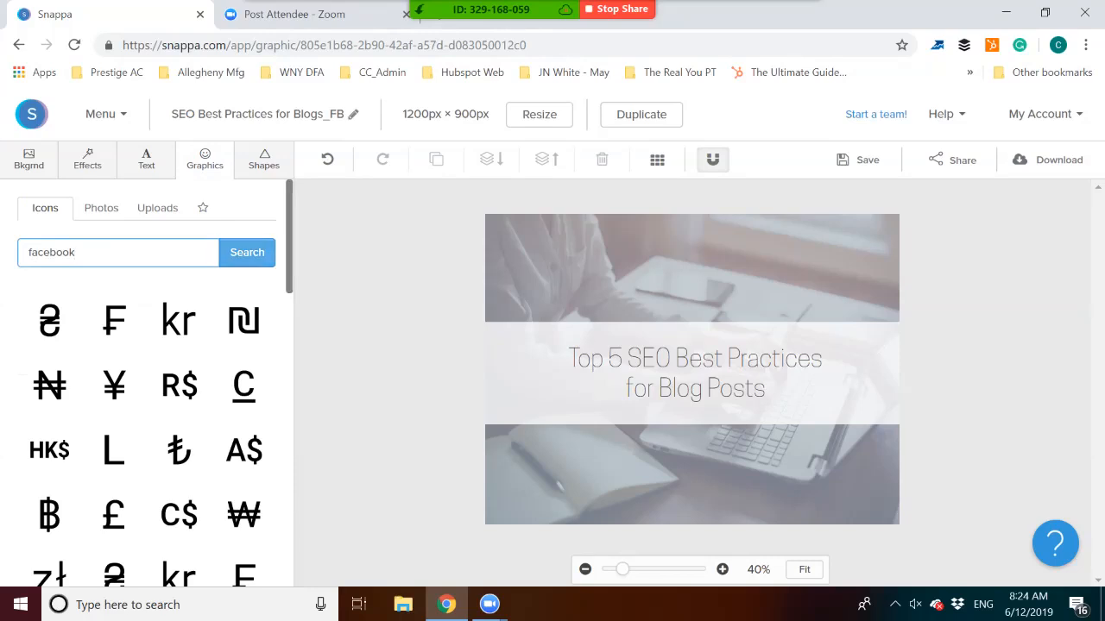
key(Return)
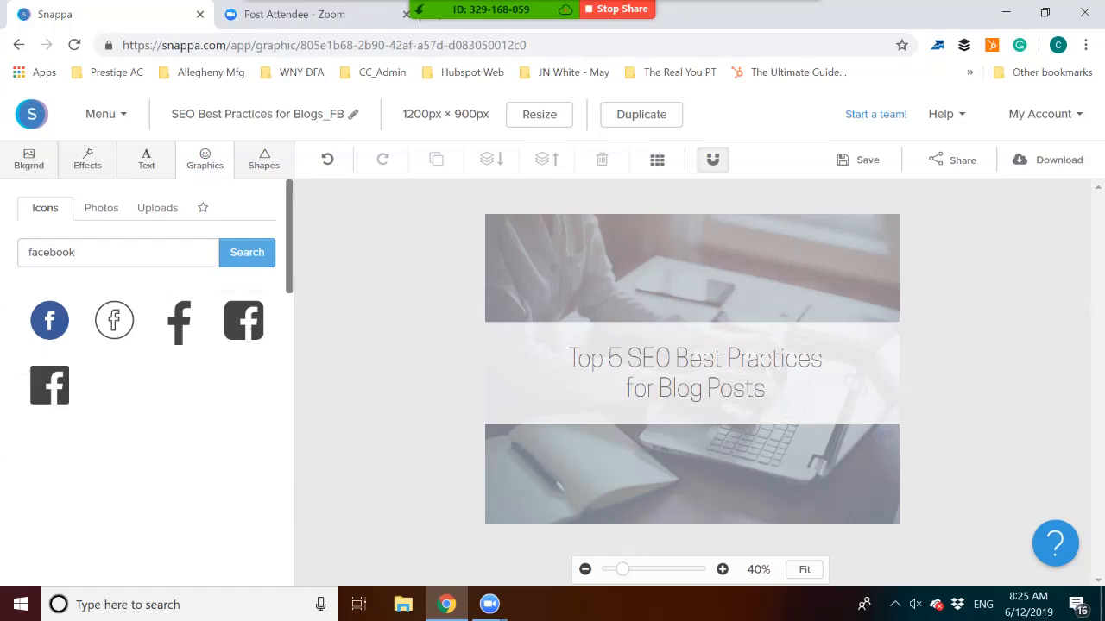
drag(179, 322, 744, 479)
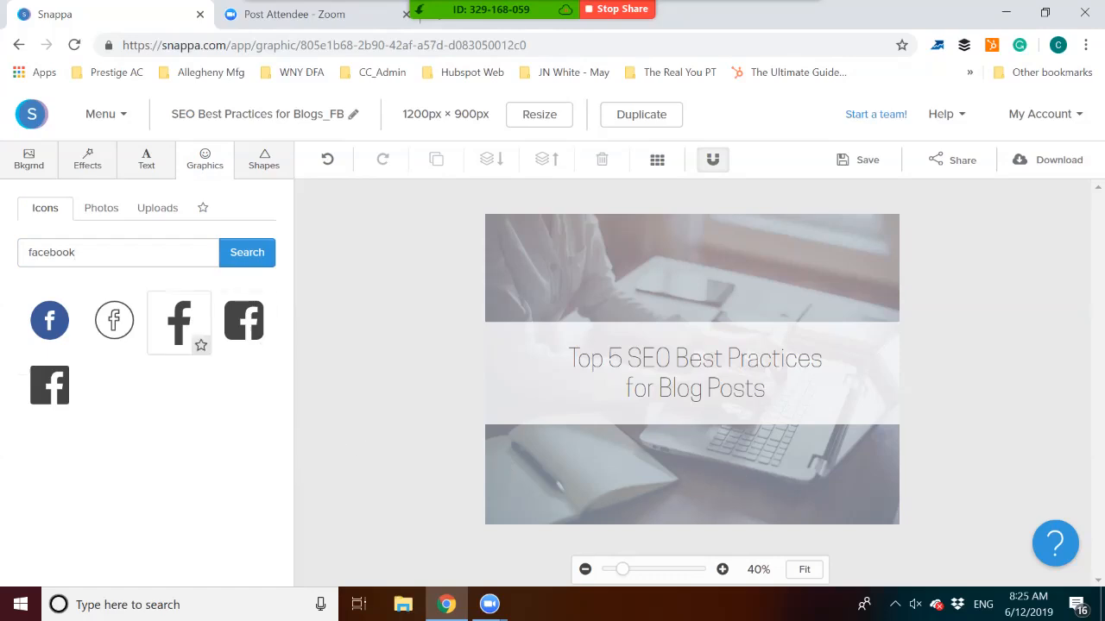
click(179, 323)
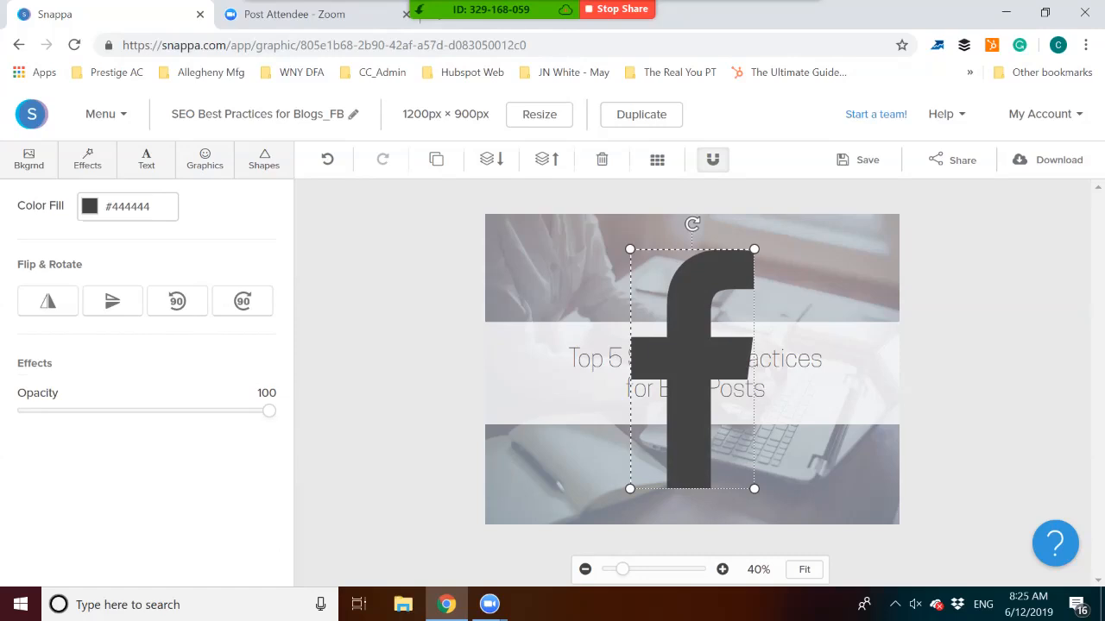
key(Delete)
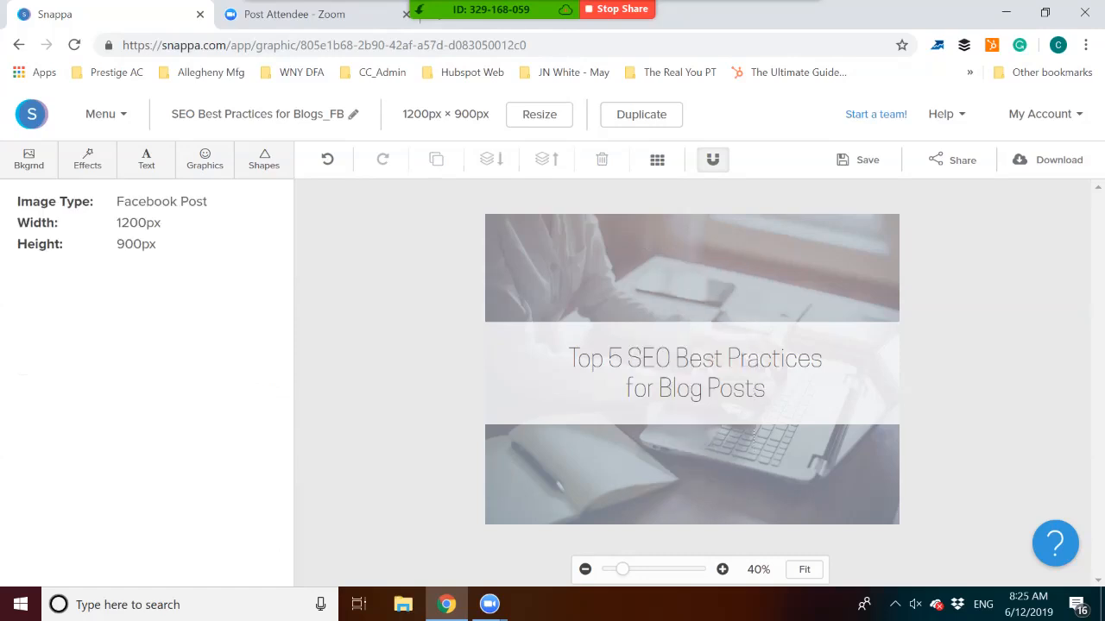
- Insert the uploaded horizontal orange logo, the version with a circle emblem and orange lettering, into the graphic
click(204, 159)
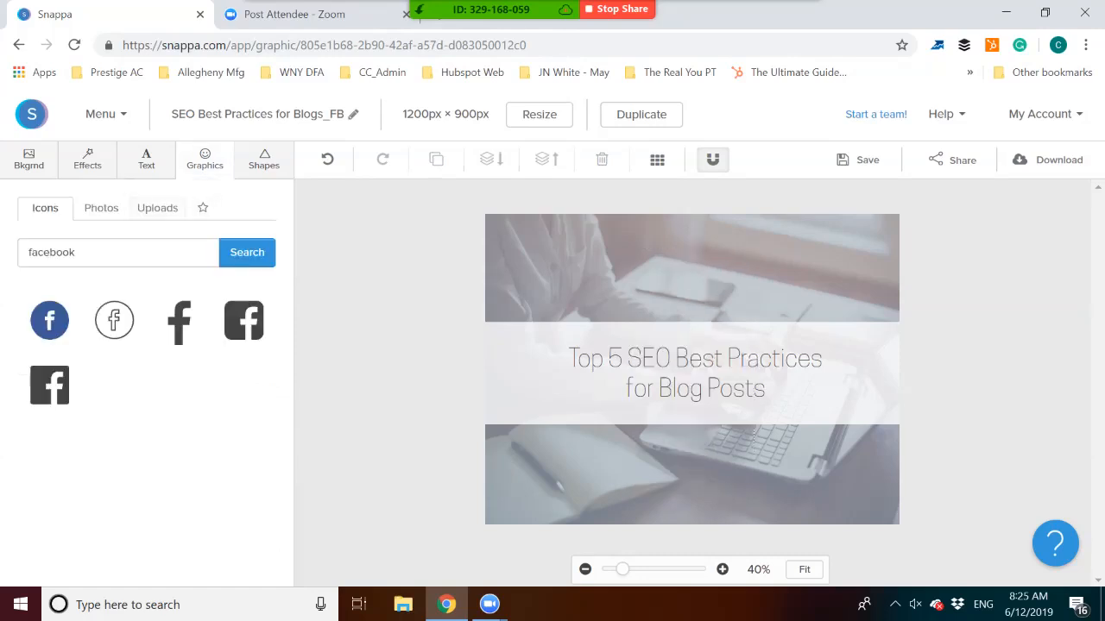
click(101, 208)
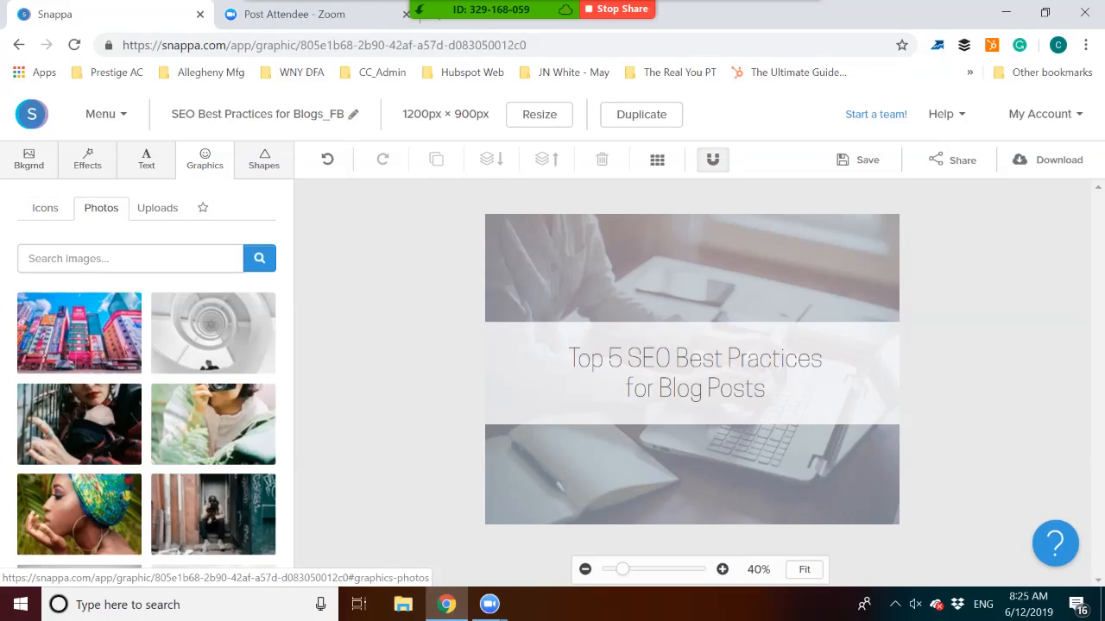
click(157, 208)
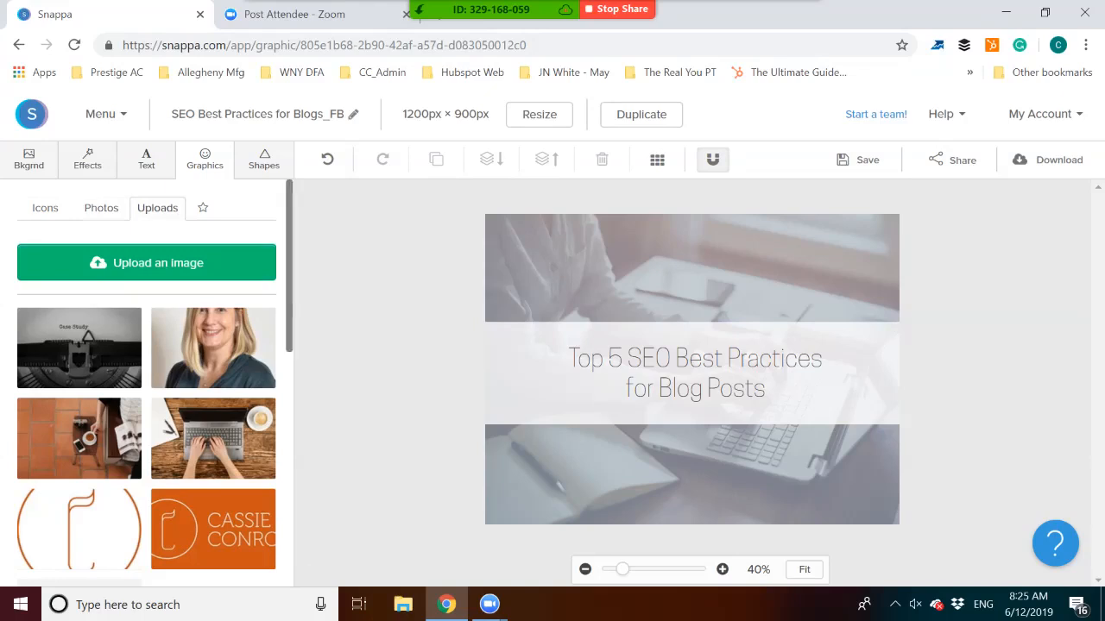
scroll(146, 388, down, 3)
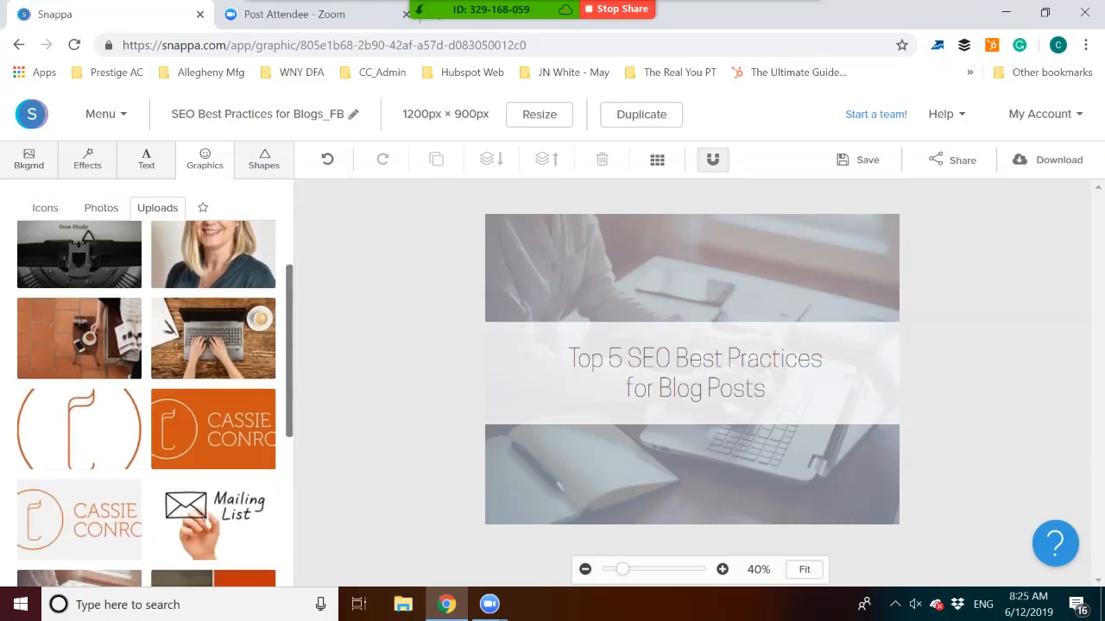
scroll(146, 388, down, 1)
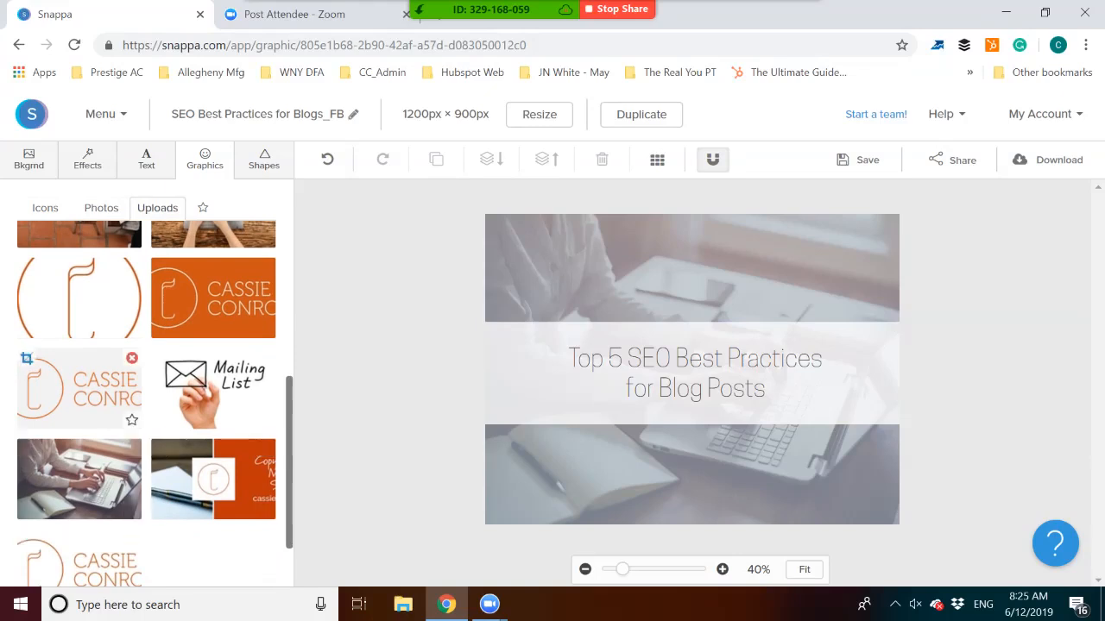
click(79, 388)
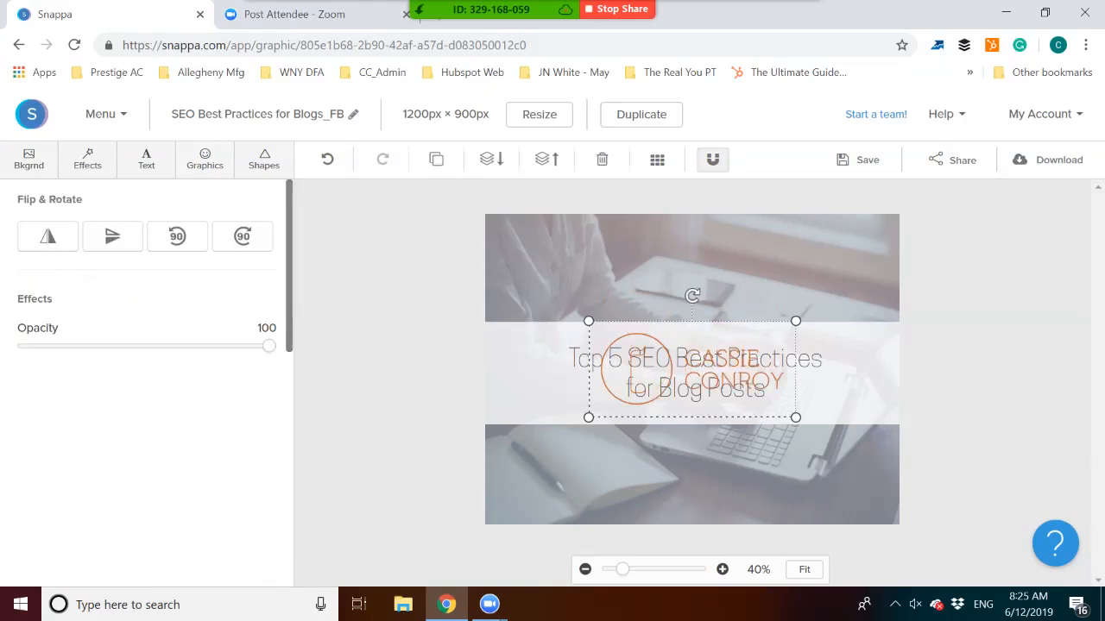
- Shrink the orange logo and place it in the photo's lower-right corner, below the white band
drag(692, 369, 757, 476)
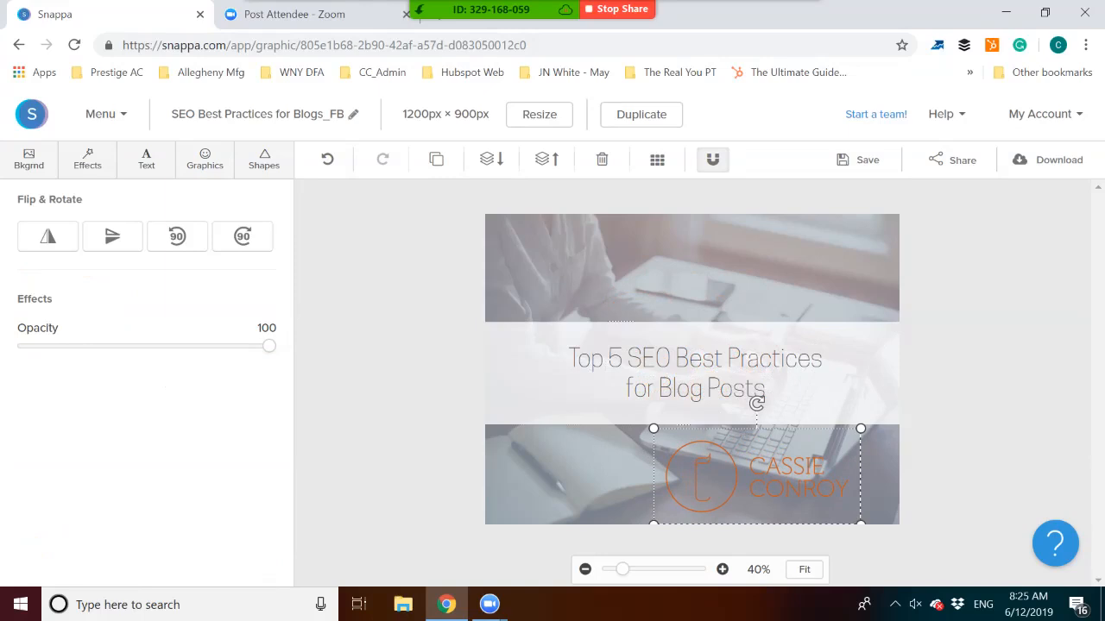
drag(860, 429, 784, 465)
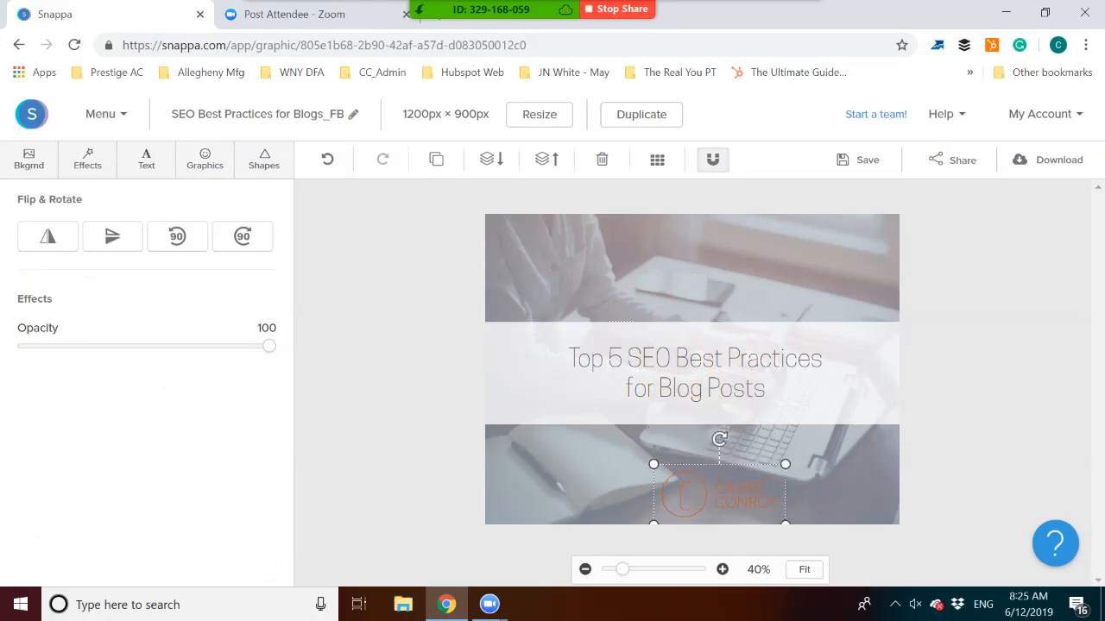
drag(798, 483, 815, 483)
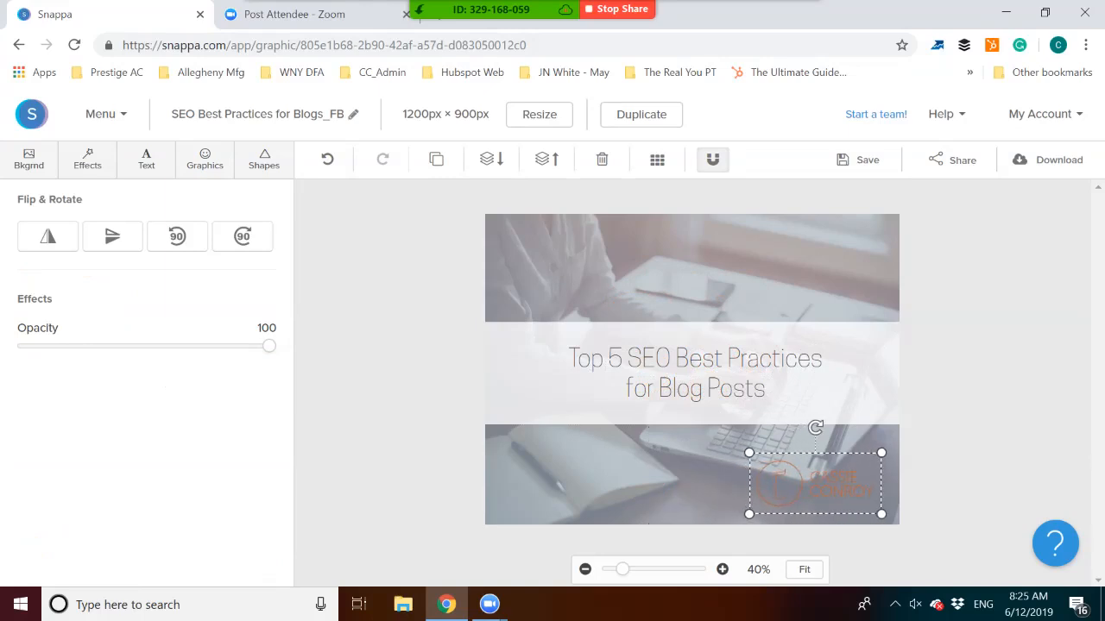
key(Escape)
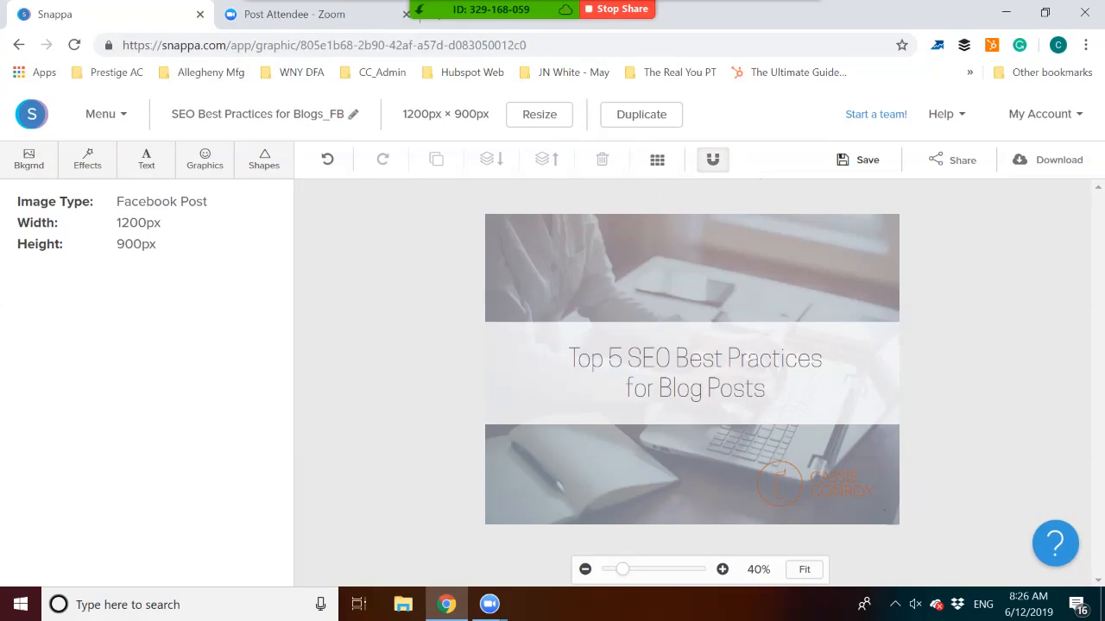
- Save the graphic in the CC folder and download it as a Web optimized JPG
click(858, 160)
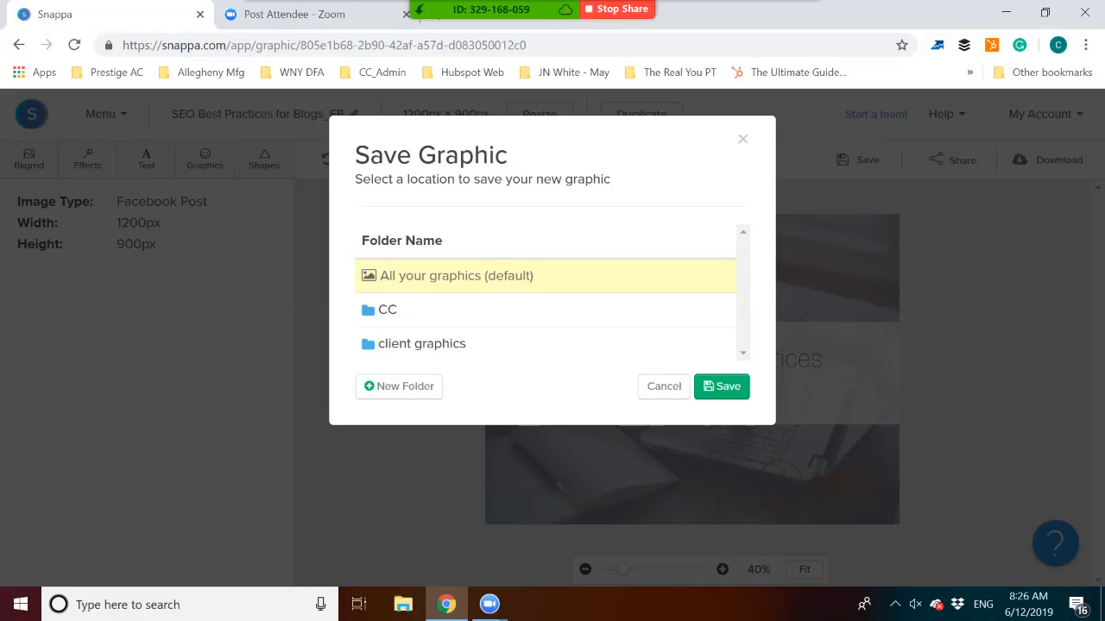
click(389, 310)
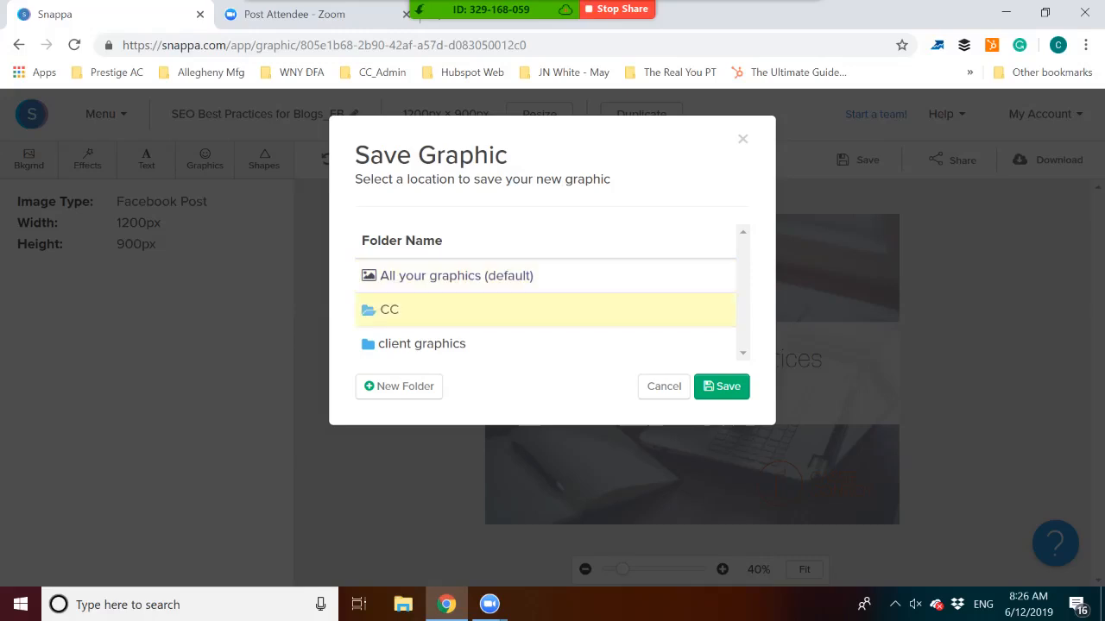
click(721, 385)
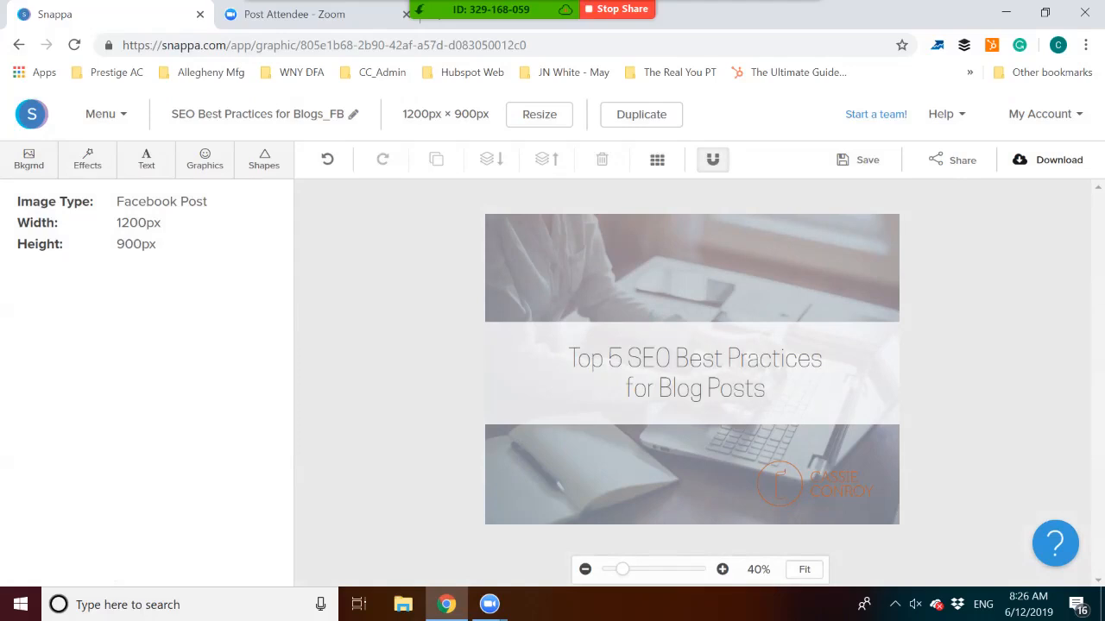
click(1047, 160)
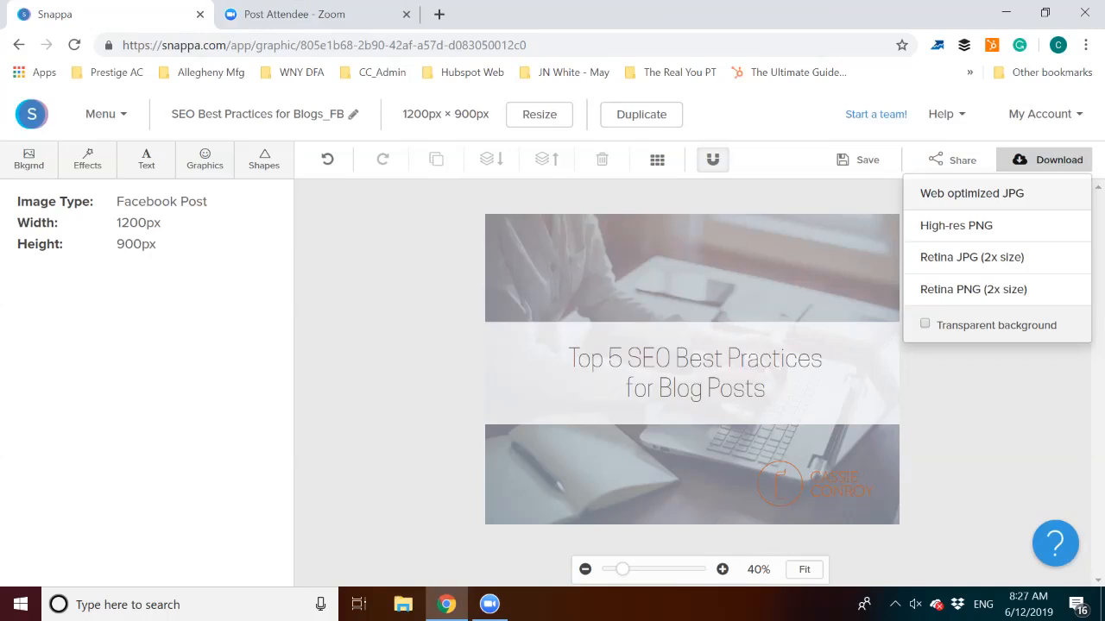
click(971, 193)
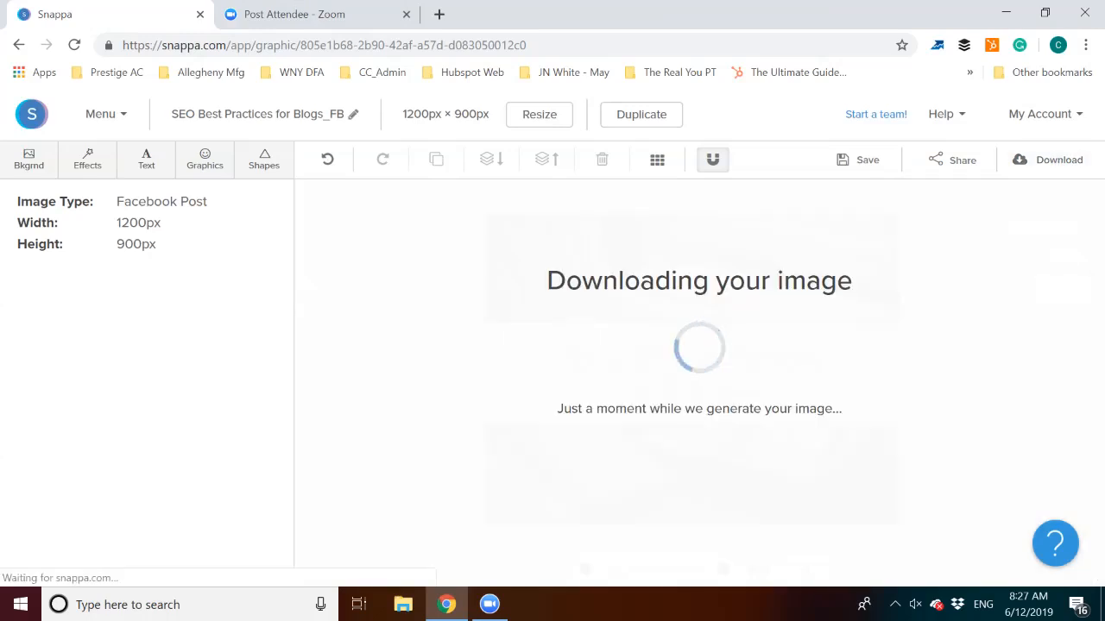